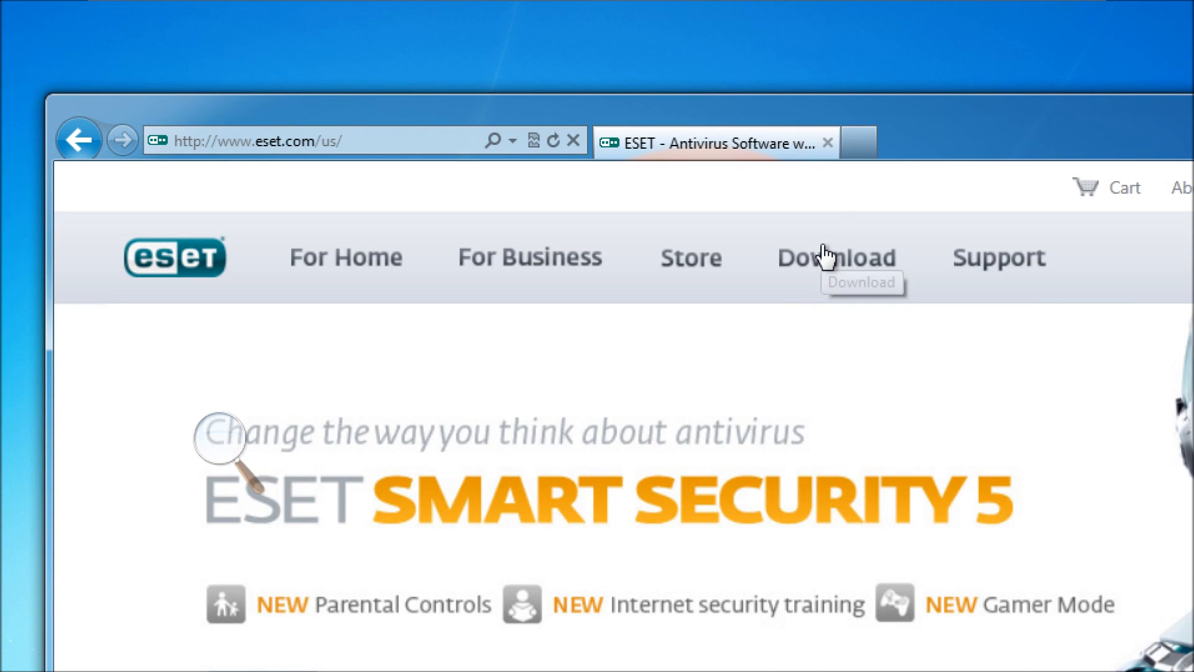
Download the ESET Smart Security 5 live installer for home PC users as an existing customer and run it
left_click(825, 256)
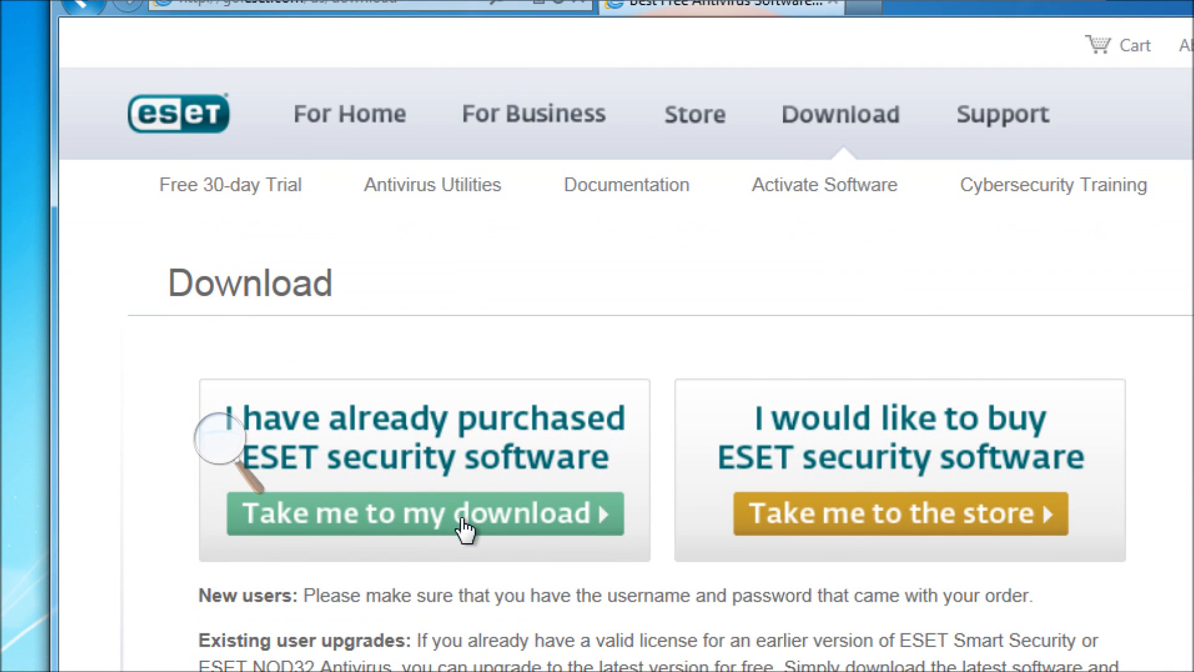
left_click(463, 521)
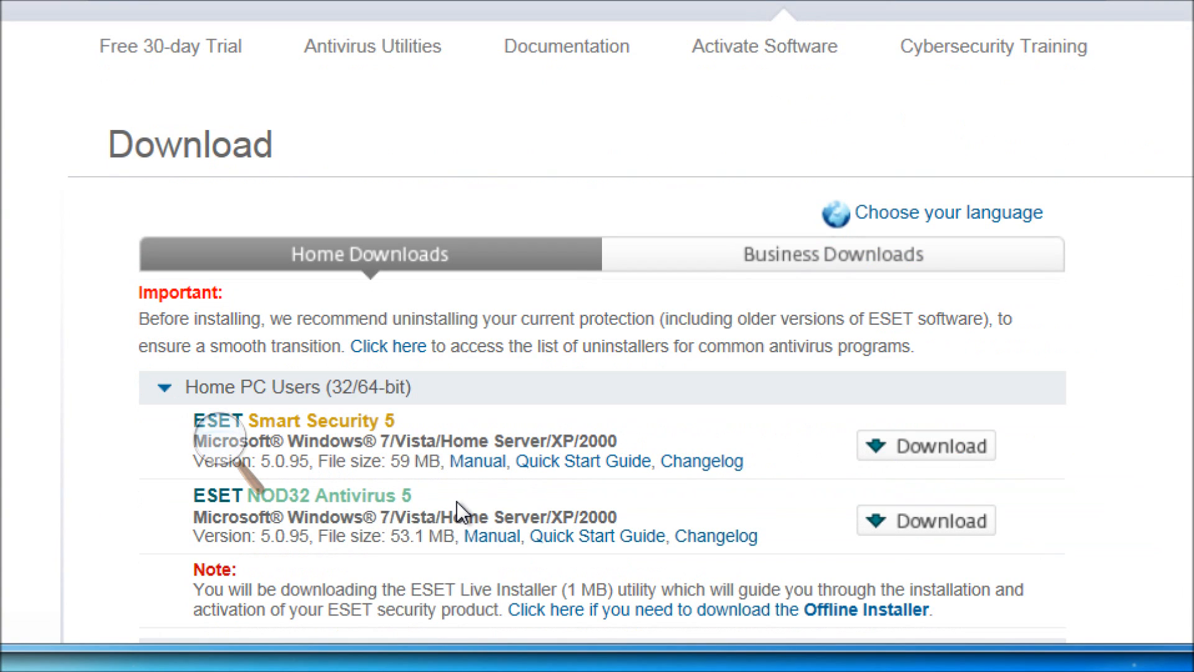
left_click(937, 459)
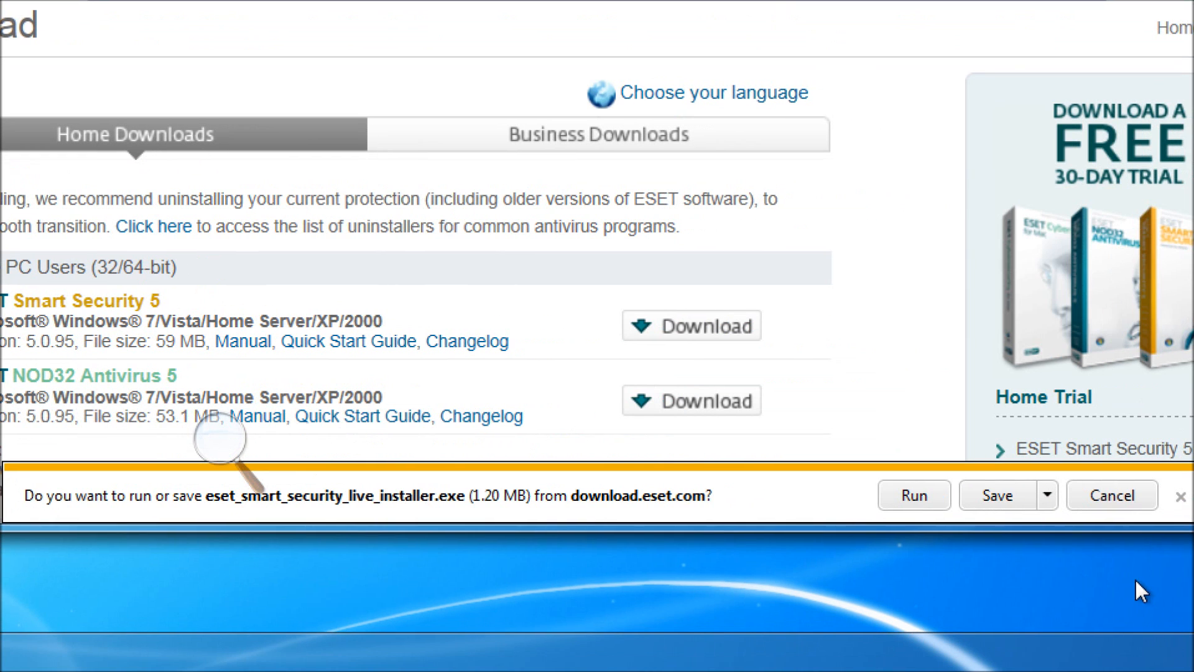
left_click(912, 495)
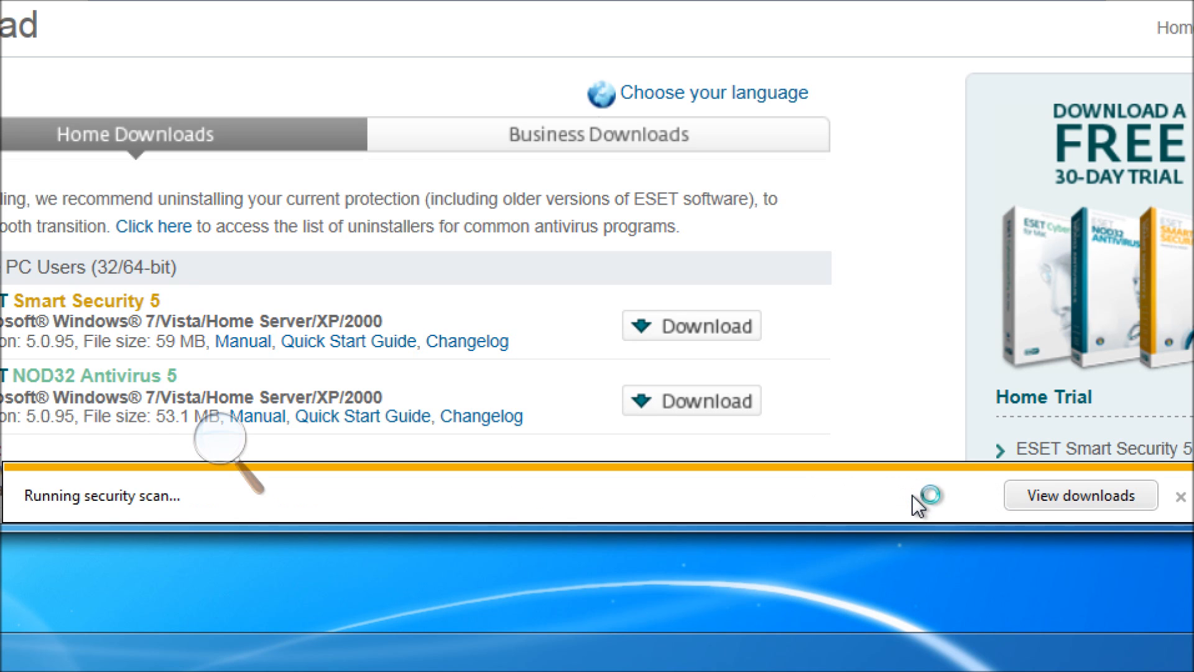
Allow the ESET Live Installer to make changes and start the English installation with the screen magnified
key("super+plus")
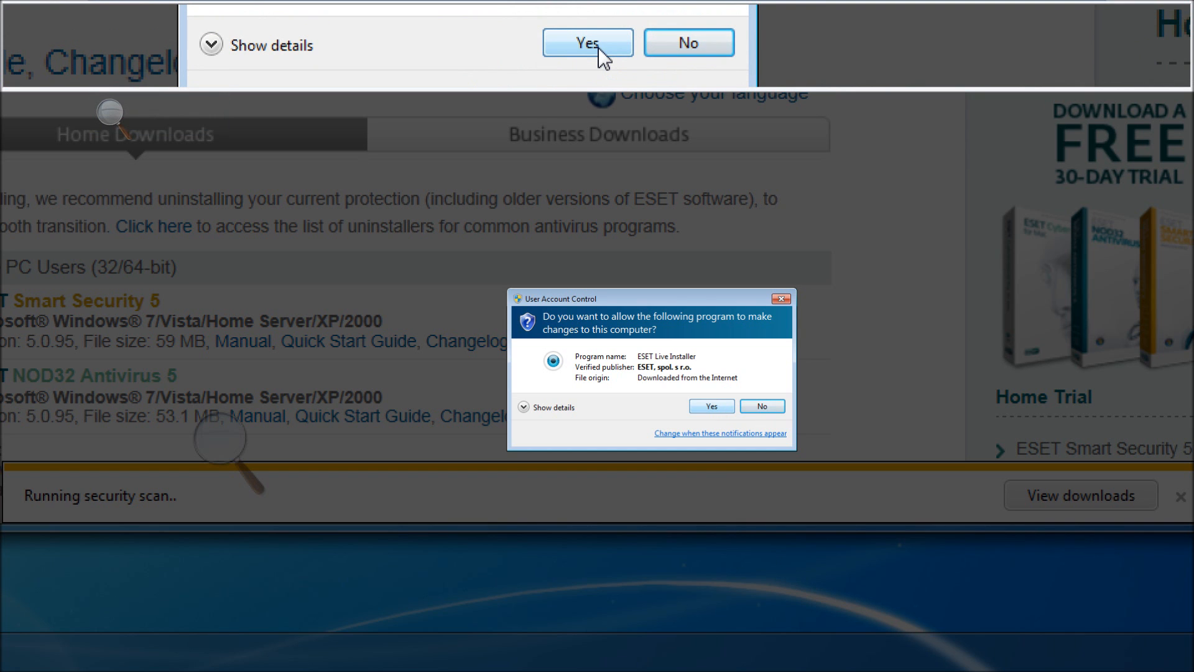
left_click(712, 408)
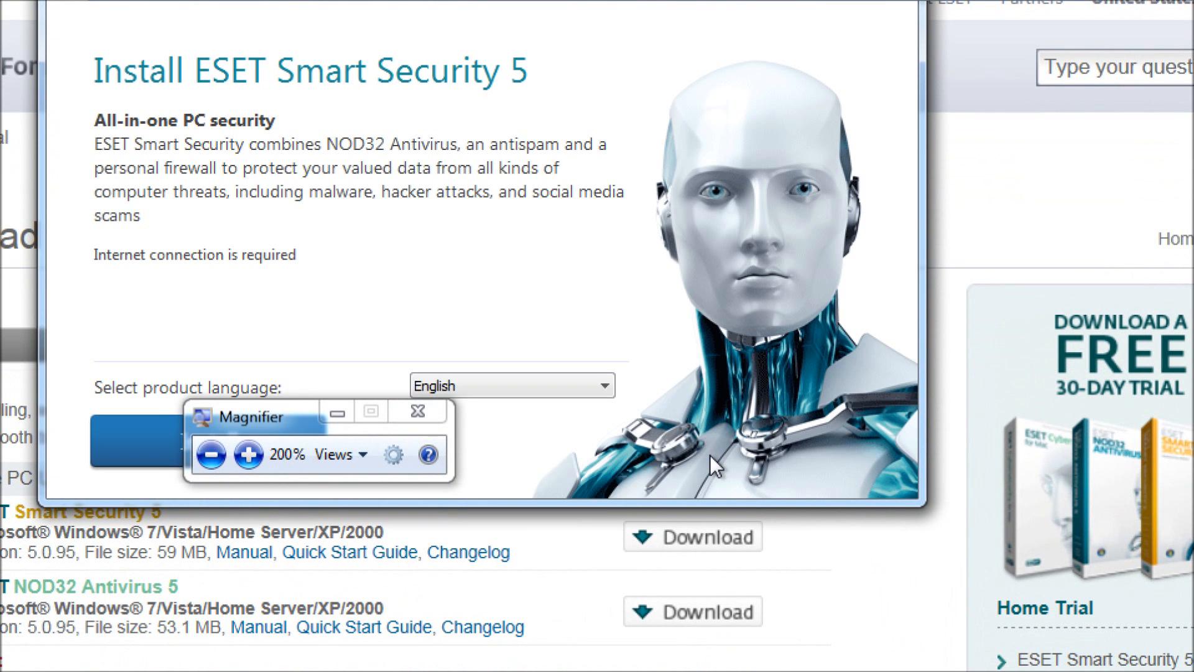
left_click_drag(252, 421, 687, 620)
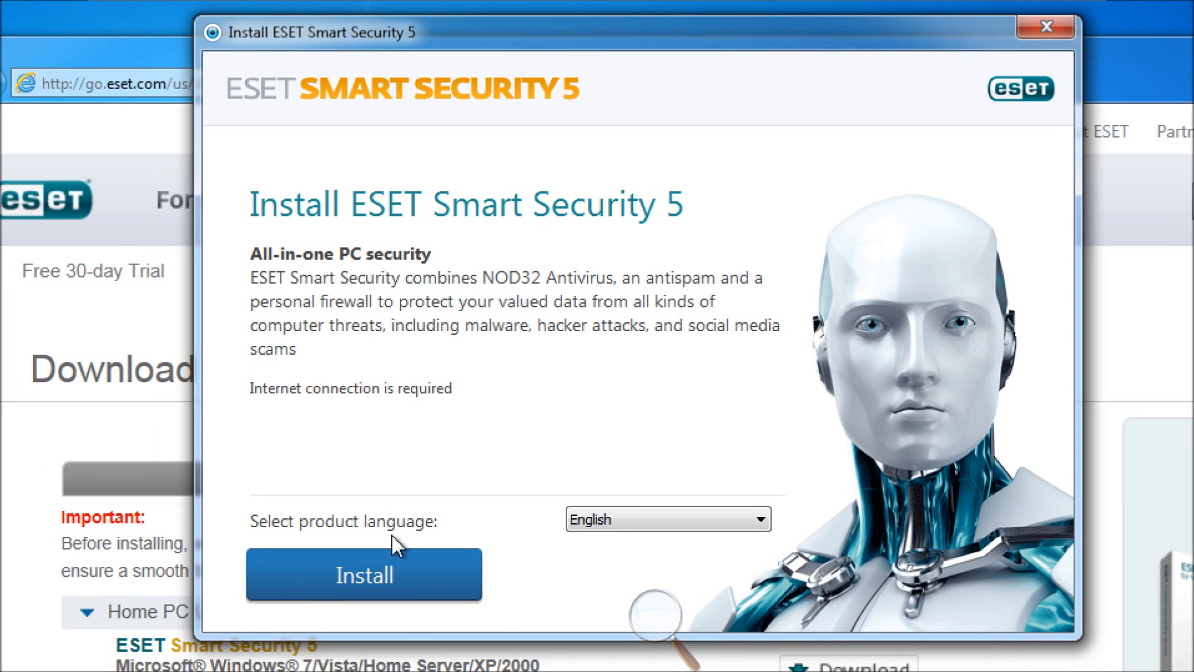
left_click(372, 577)
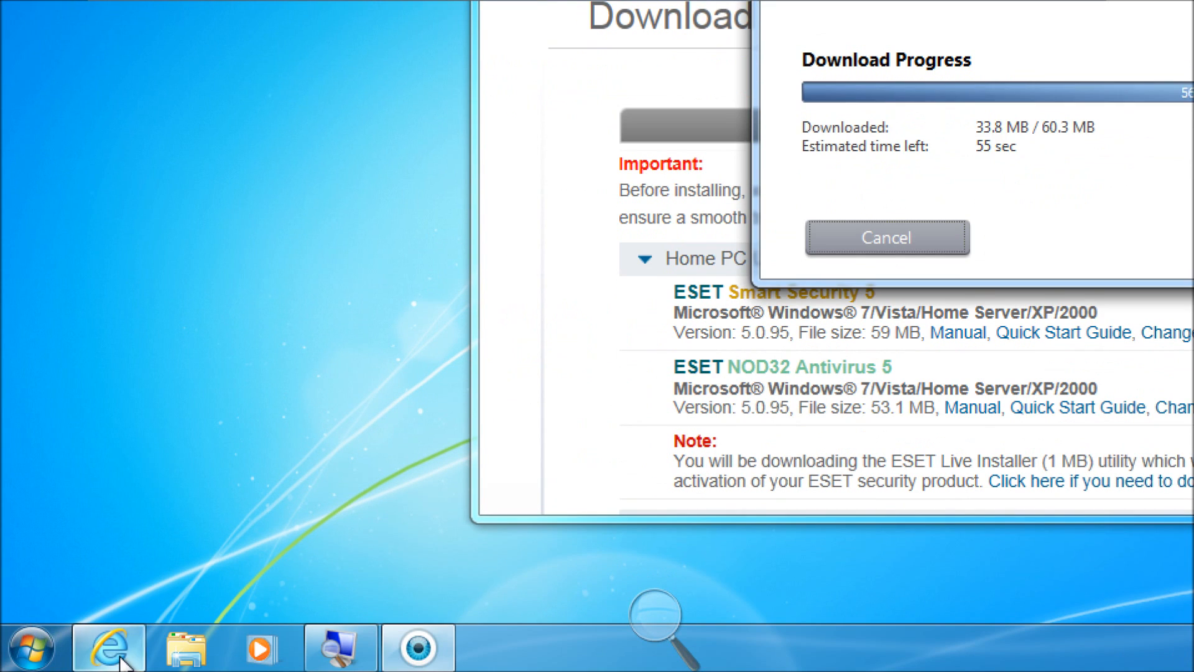
Switch to Internet Explorer, go to google.com and search for AV Comparatives
left_click(121, 657)
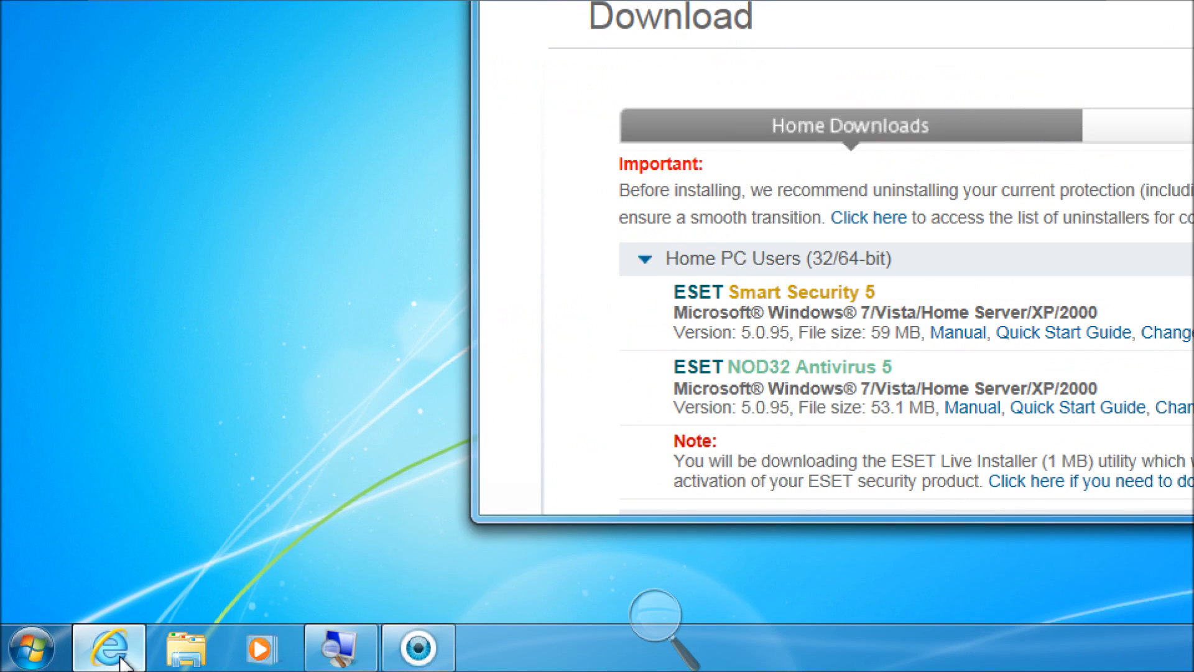
left_click(120, 656)
left_click(119, 655)
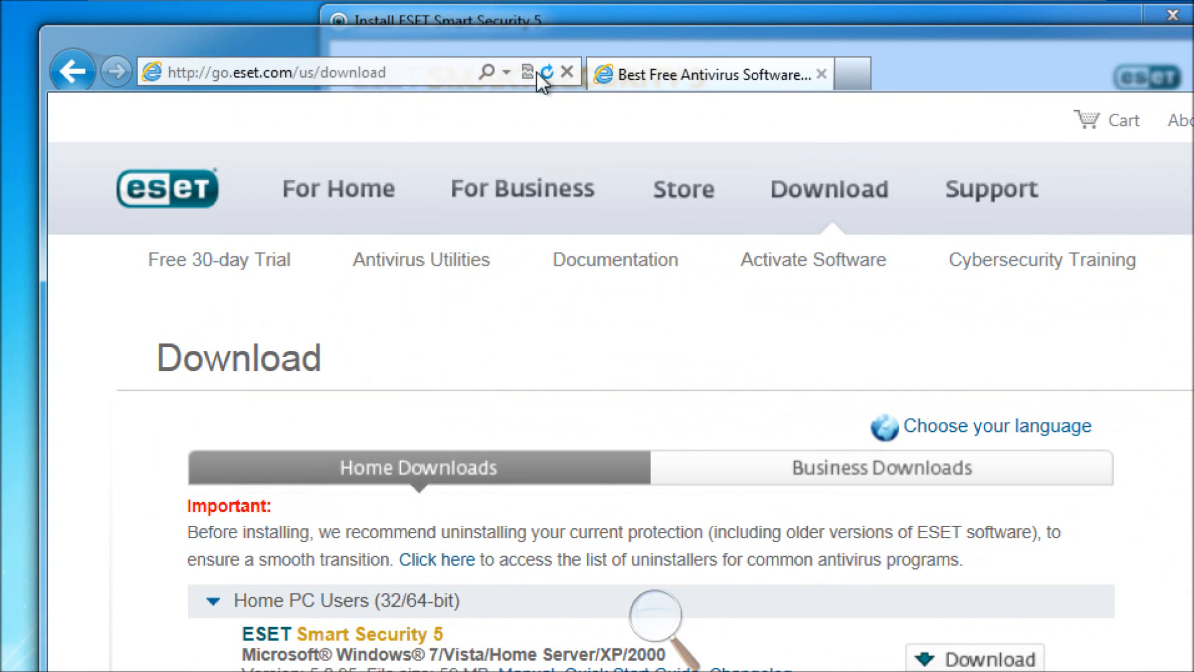
left_click(408, 74)
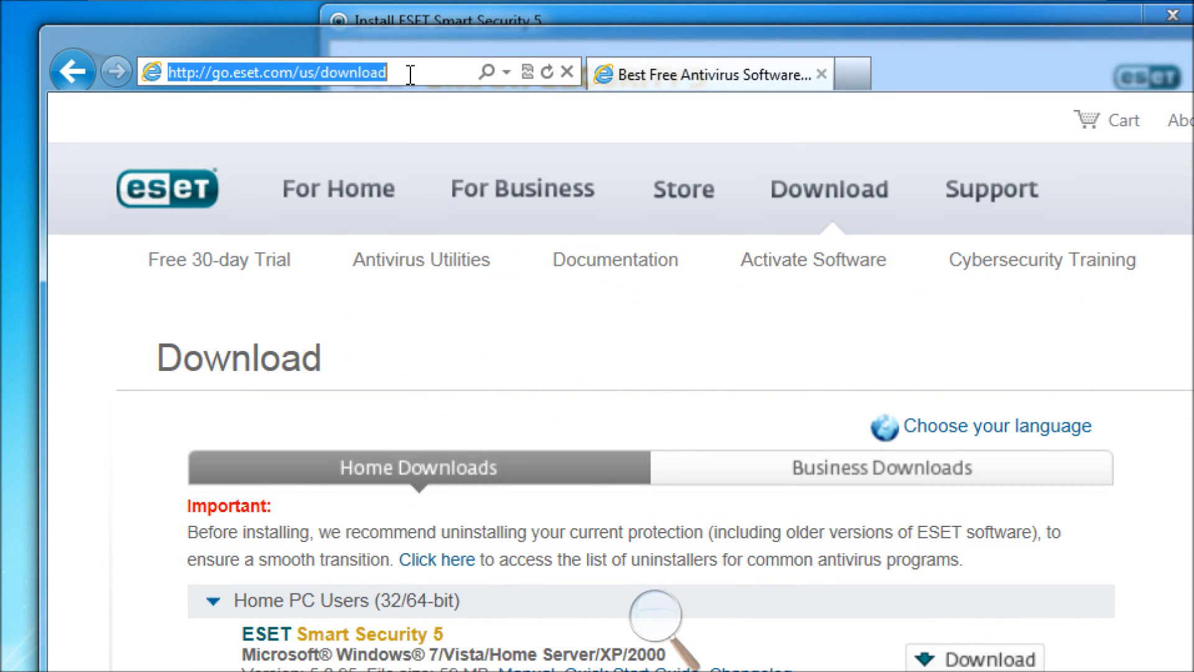
type("google.com/")
key("Return")
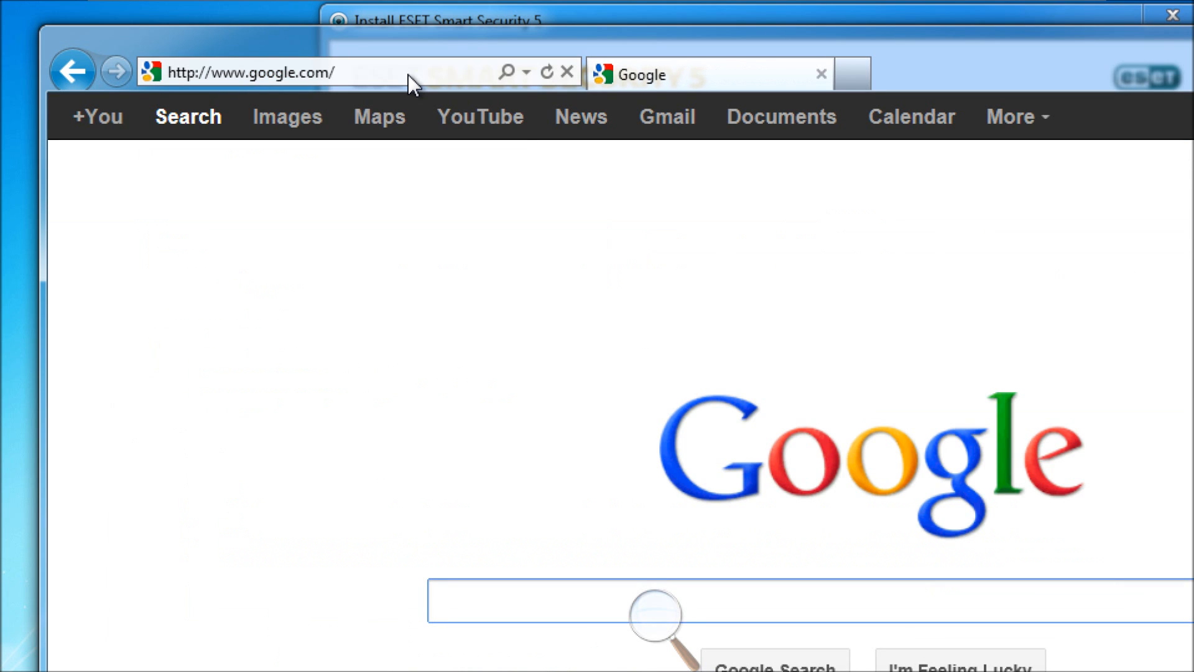
type("AV Comparatives")
key("Return")
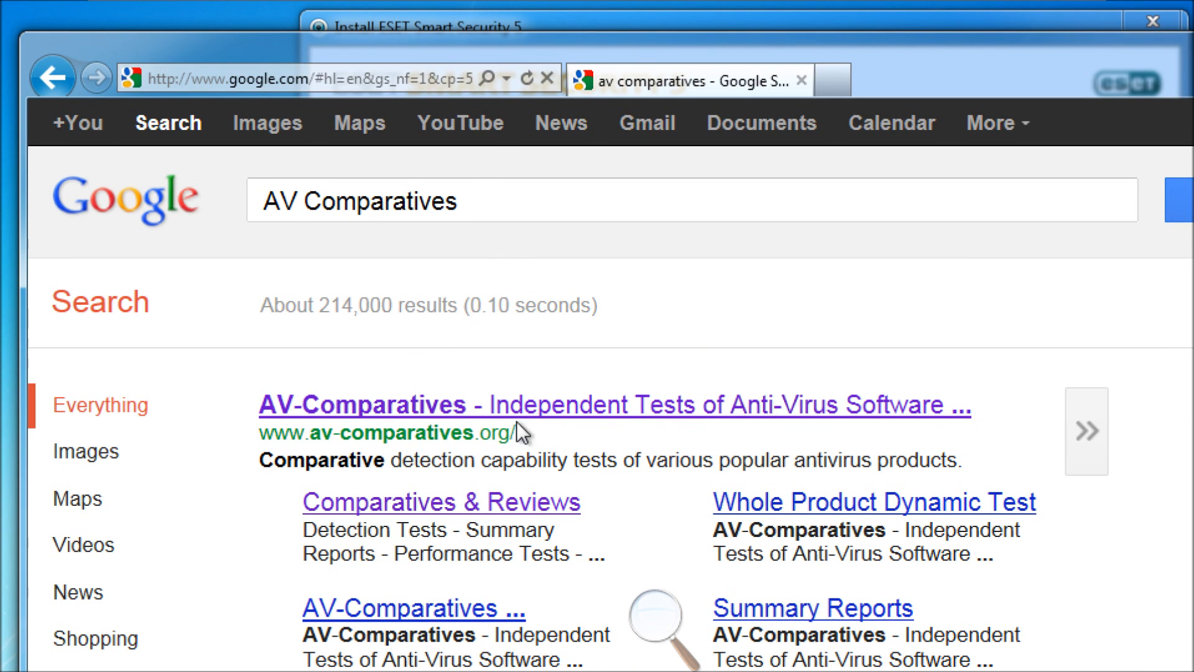
Open the AV-Comparatives website and read through its Comparatives / Reviews page
left_click(869, 420)
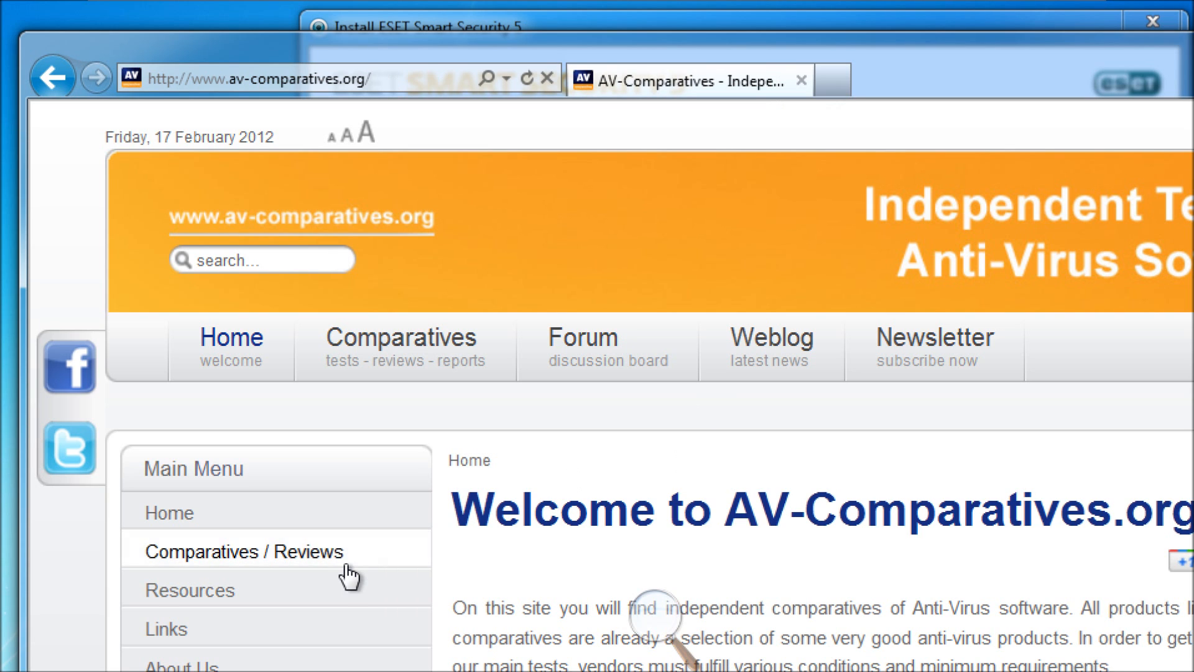
left_click(339, 563)
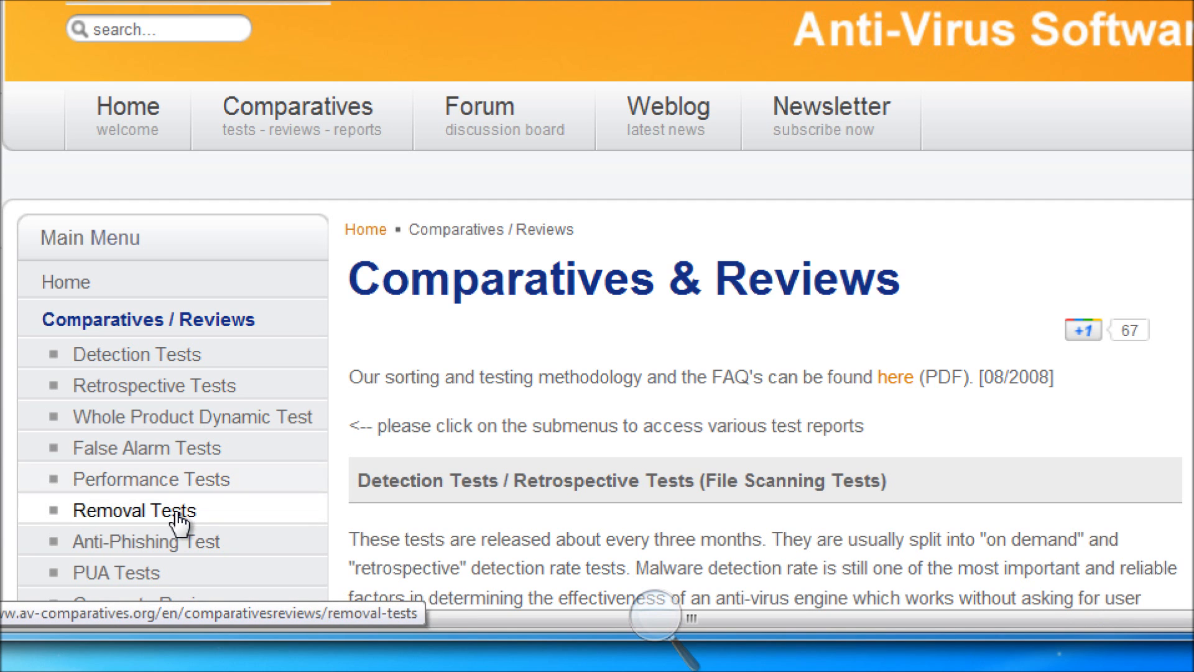
scroll(219, 548, "down", 3)
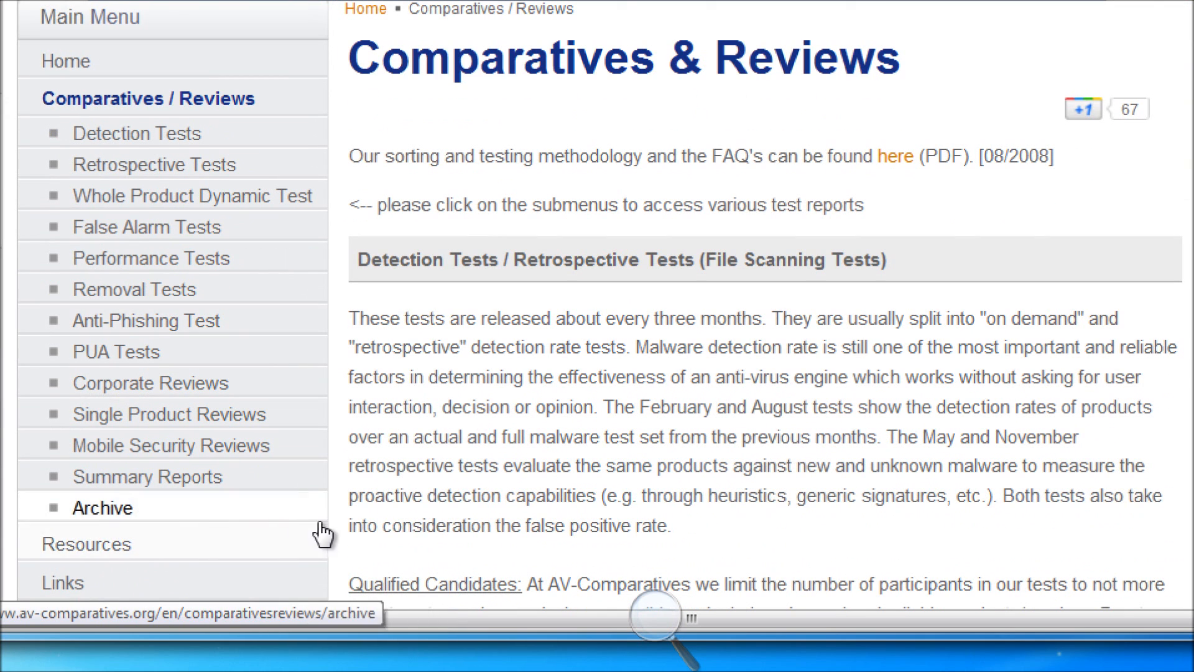
scroll(703, 464, "down", 5)
scroll(704, 470, "down", 1)
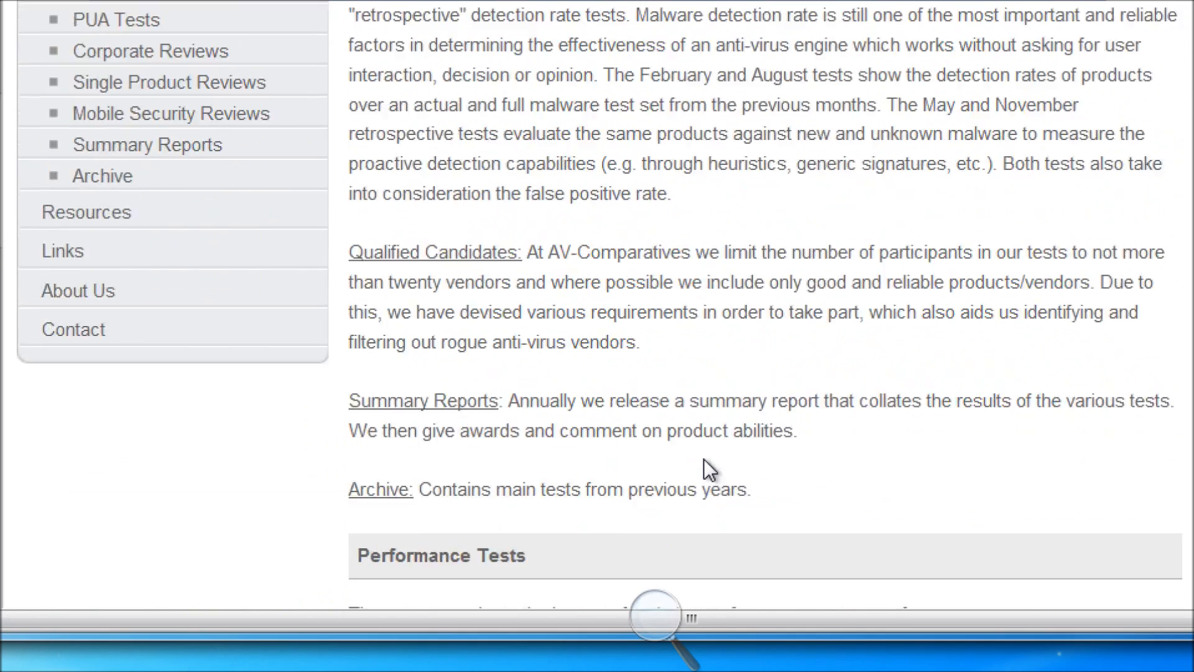
View the available reports on the Detection Tests page, and close the browser
scroll(436, 436, "up", 10)
left_click(187, 252)
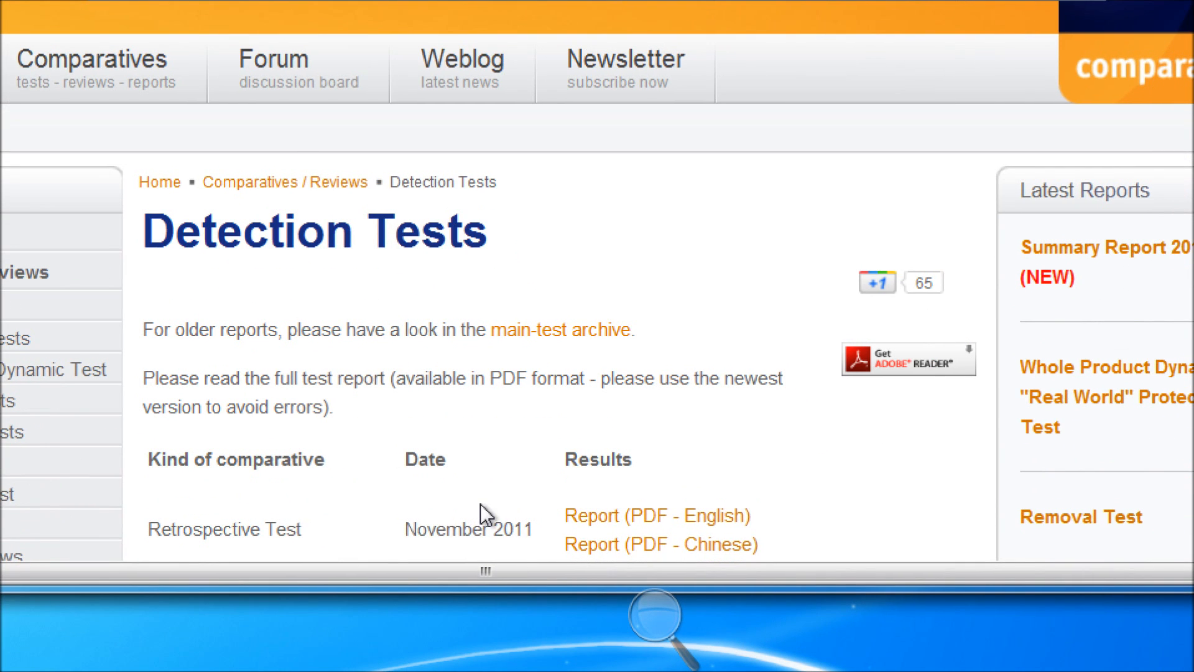
scroll(480, 504, "down", 4)
scroll(514, 423, "up", 2)
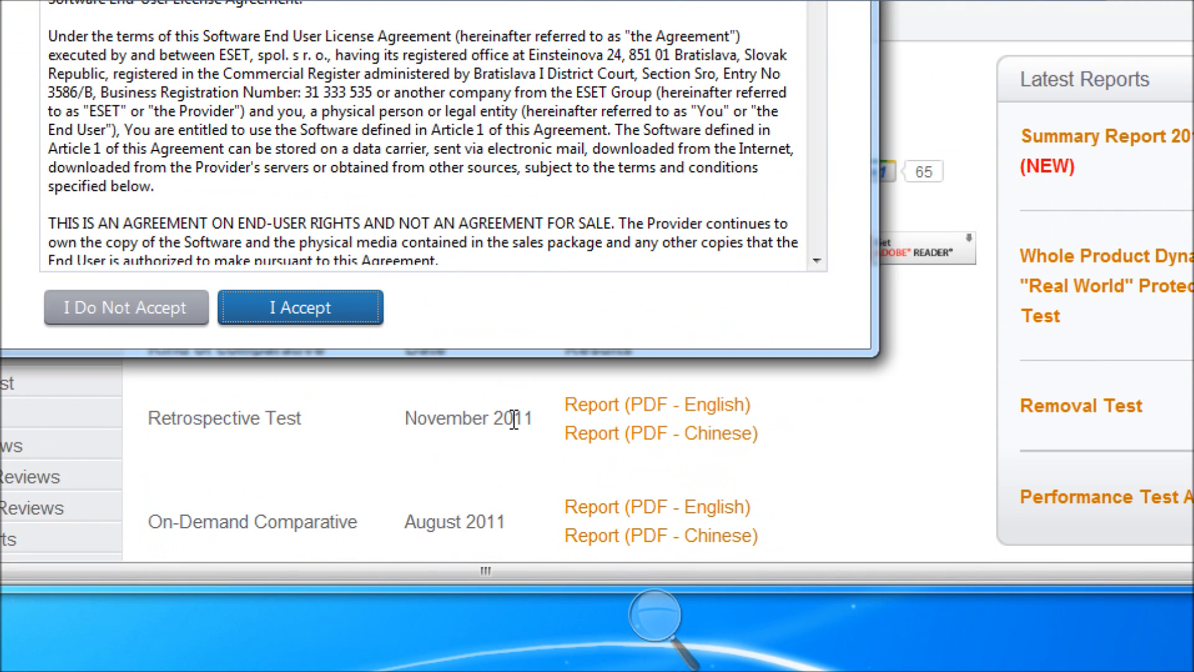
left_click(514, 423)
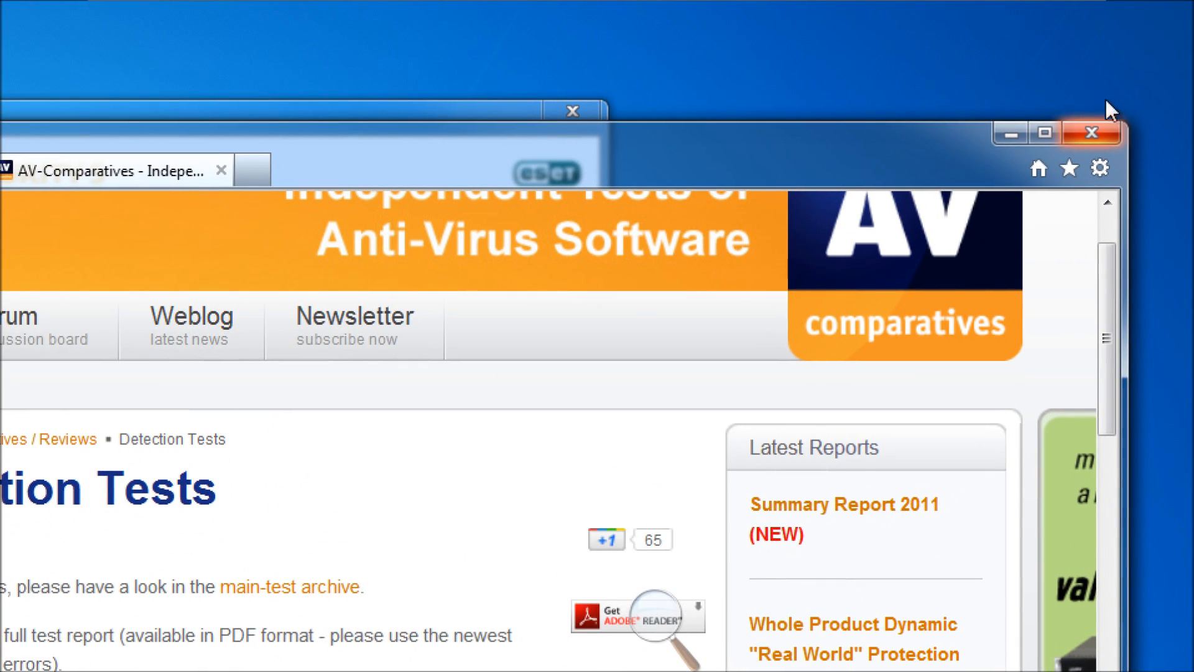
left_click(1089, 133)
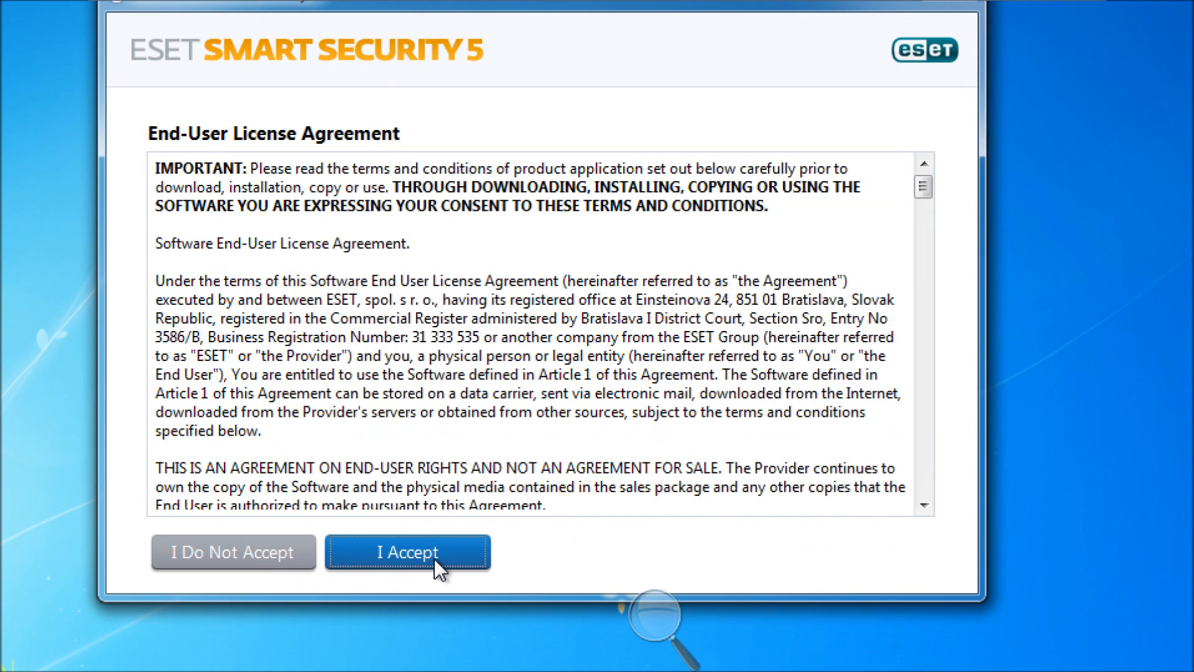
Accept the End-User License Agreement and install with detection of potentially unwanted applications enabled
left_click(435, 558)
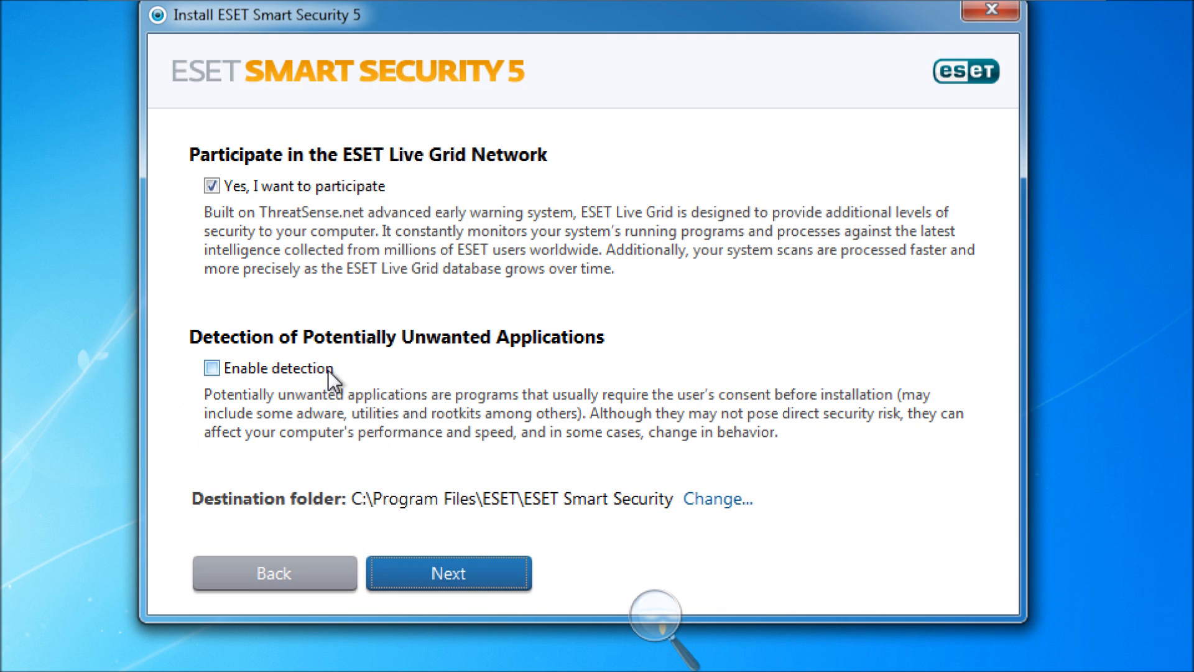
left_click(213, 370)
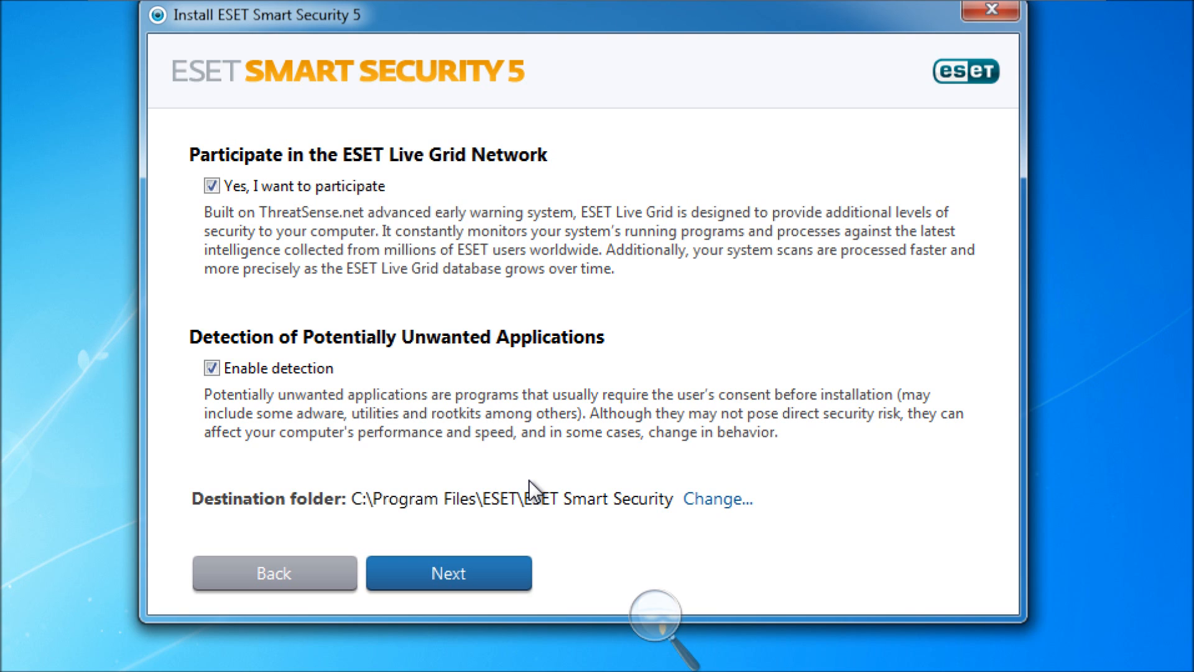
left_click(465, 587)
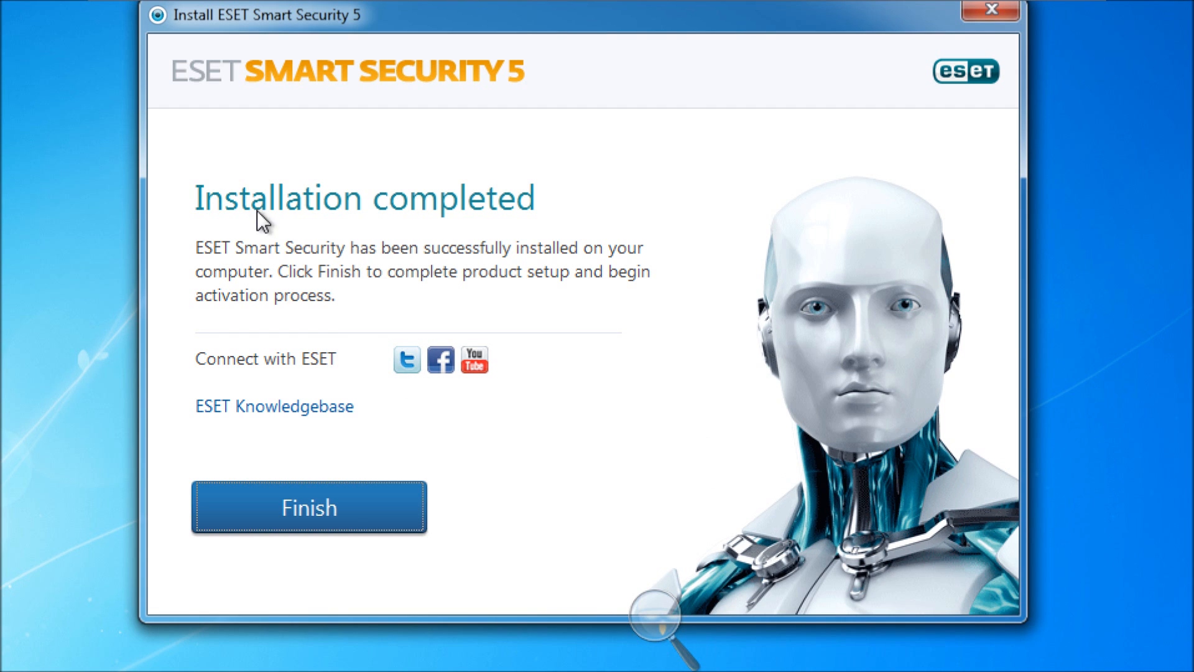
Finish the installer, allowing sharing on the home network and choosing activation with a username and password
left_click(310, 507)
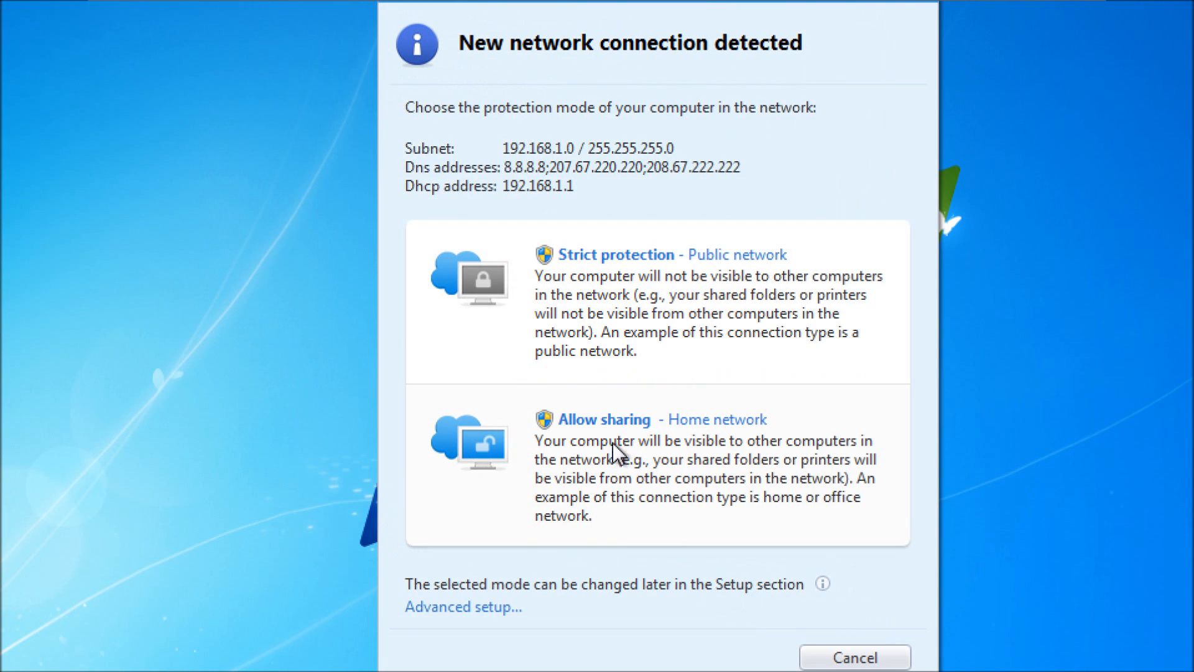
left_click(619, 422)
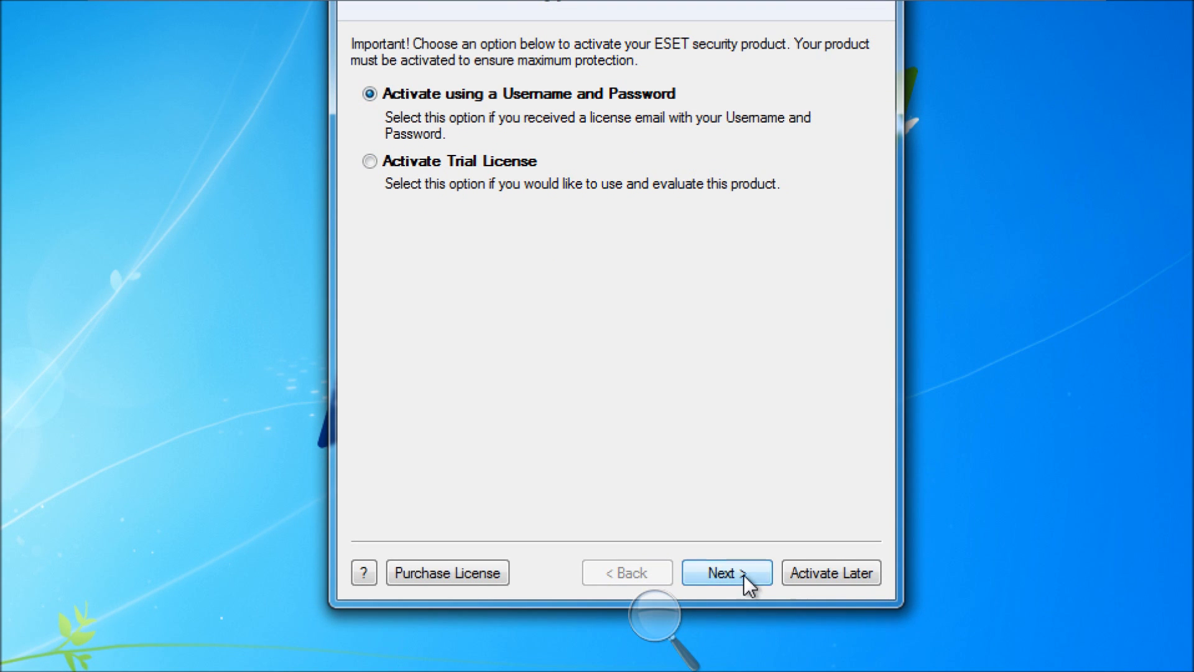
left_click(745, 573)
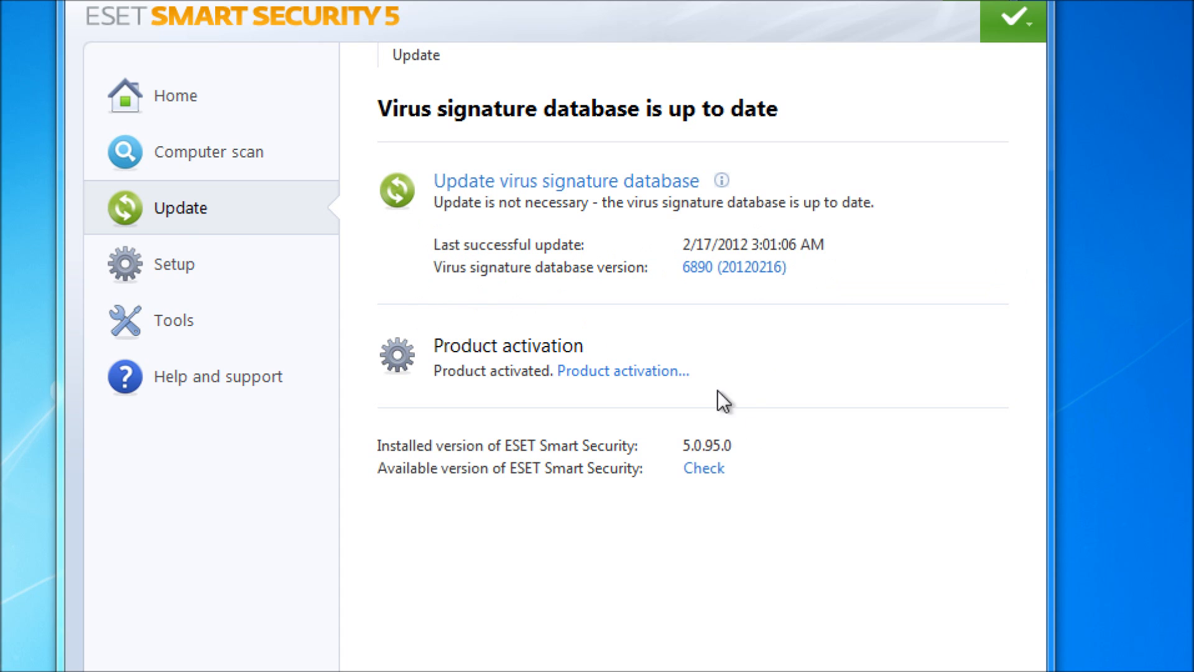
Check for an available ESET Smart Security version and run a Smart scan from the Home page
left_click(711, 474)
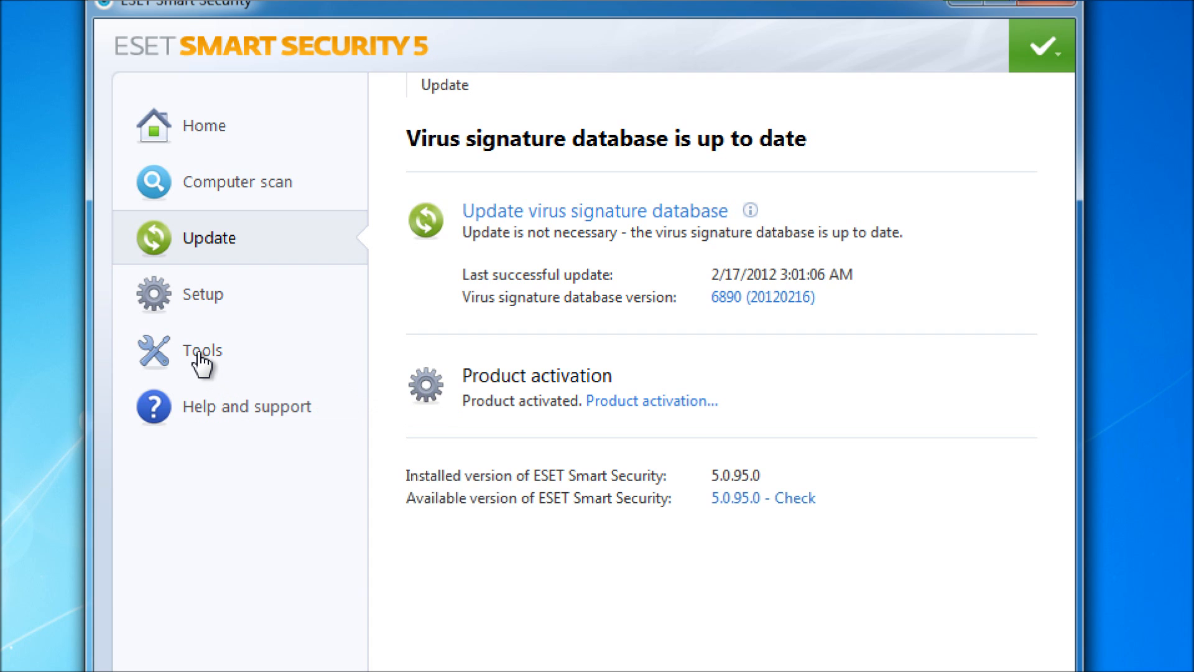
left_click(228, 123)
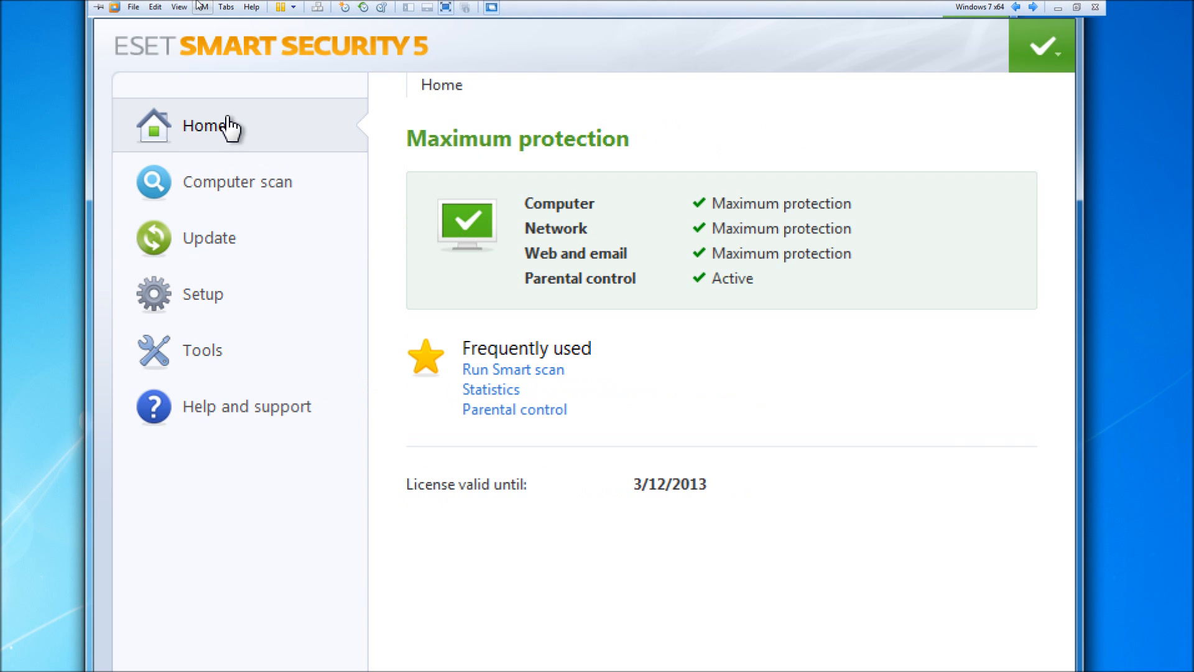
left_click(541, 373)
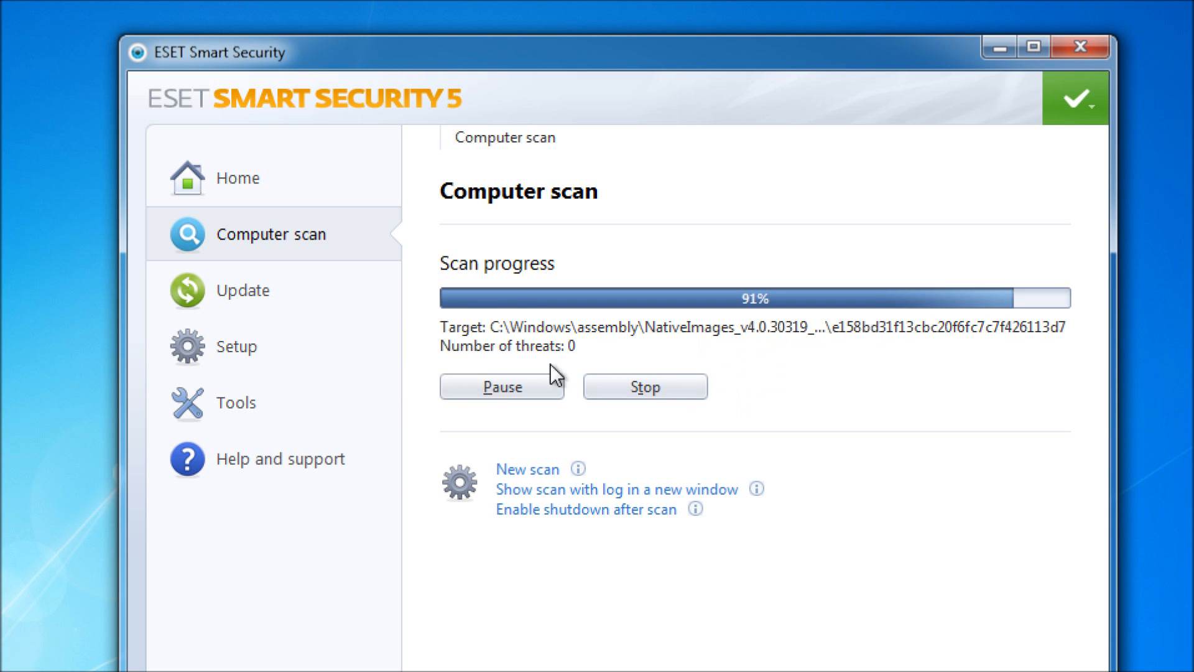
Open the log files and view the Events, Computer scan and HIPS logs in turn
left_click(231, 412)
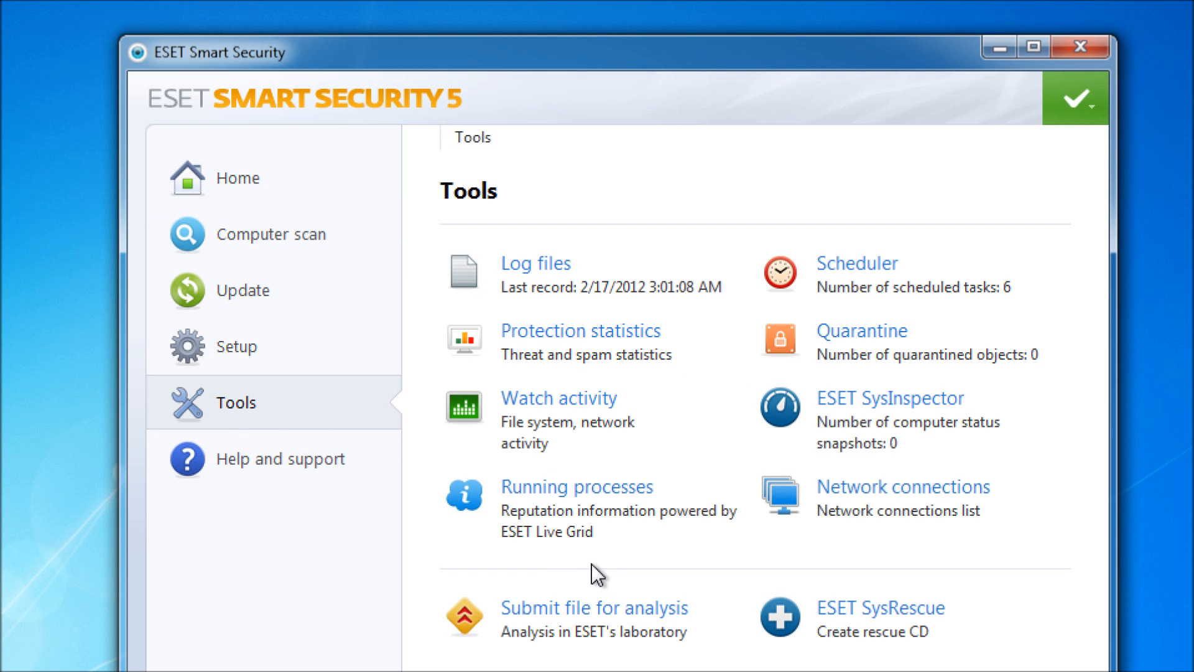
left_click(550, 265)
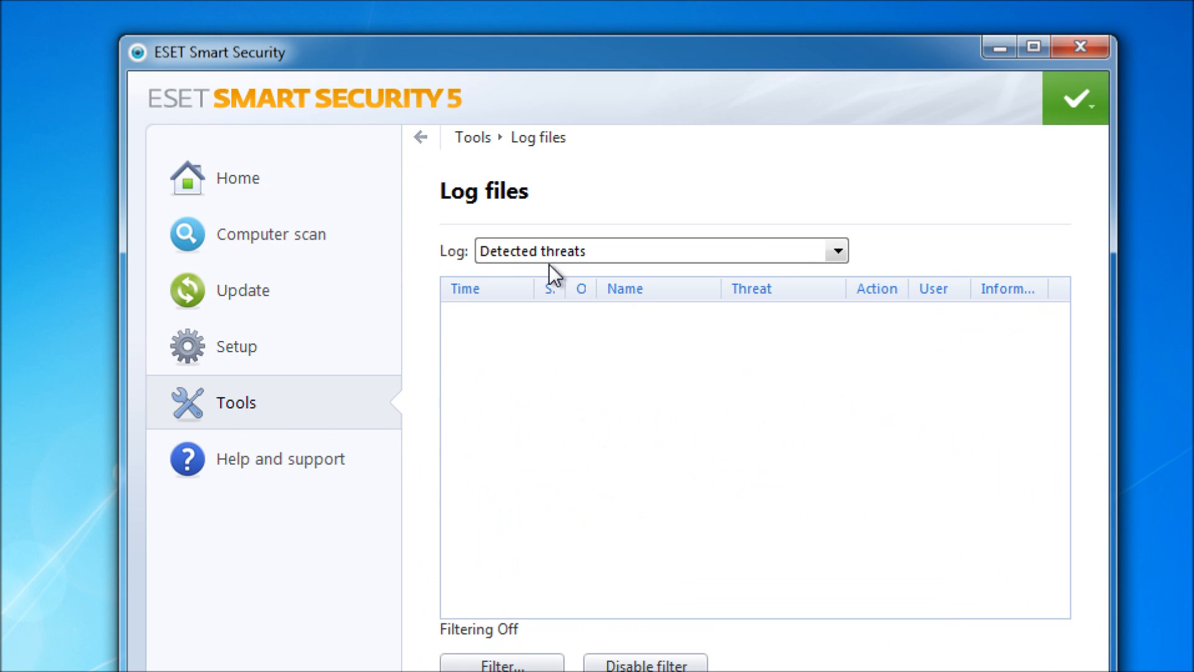
left_click(580, 257)
left_click(581, 293)
left_click(607, 244)
left_click(604, 307)
left_click(614, 242)
left_click(594, 322)
Inspect the detailed record in the Computer scan log, close it and widen the Scanned folders column
left_click(637, 246)
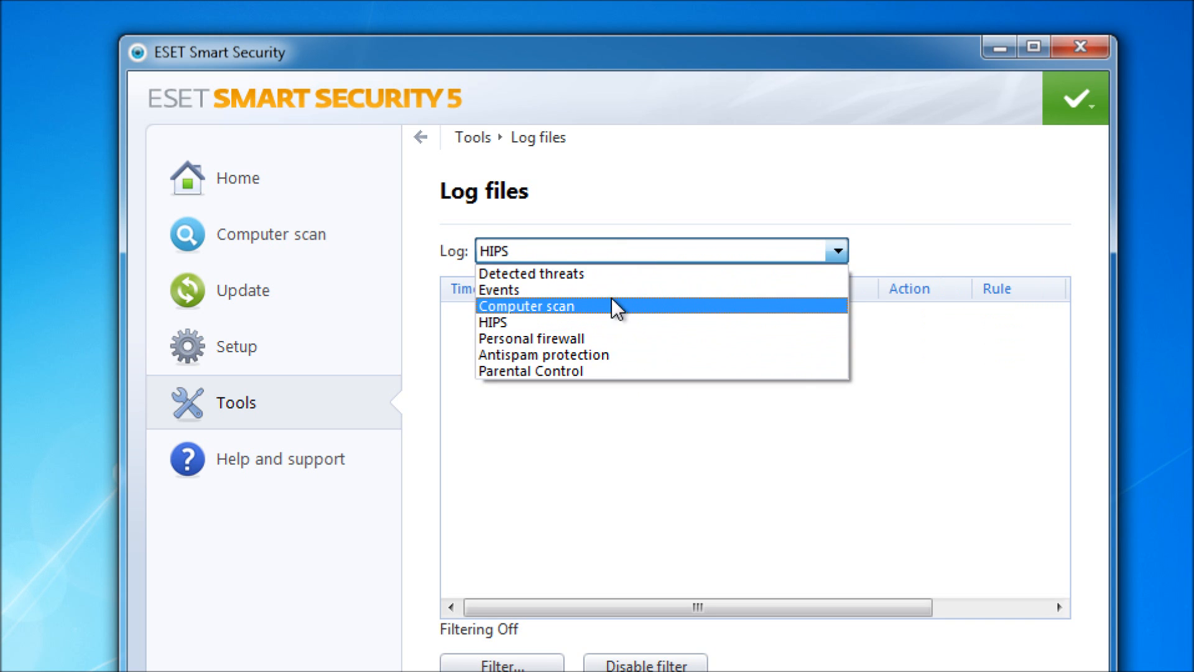
left_click(613, 305)
left_click(590, 324)
double_click(589, 326)
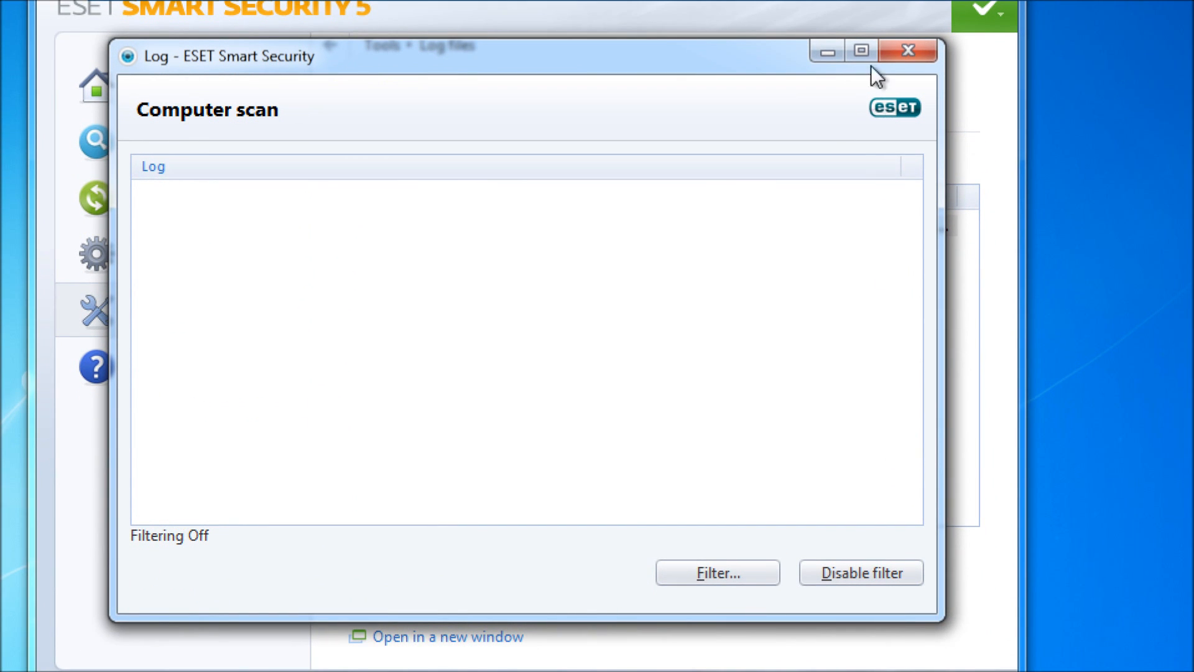
left_click(902, 46)
left_click_drag(666, 194, 770, 194)
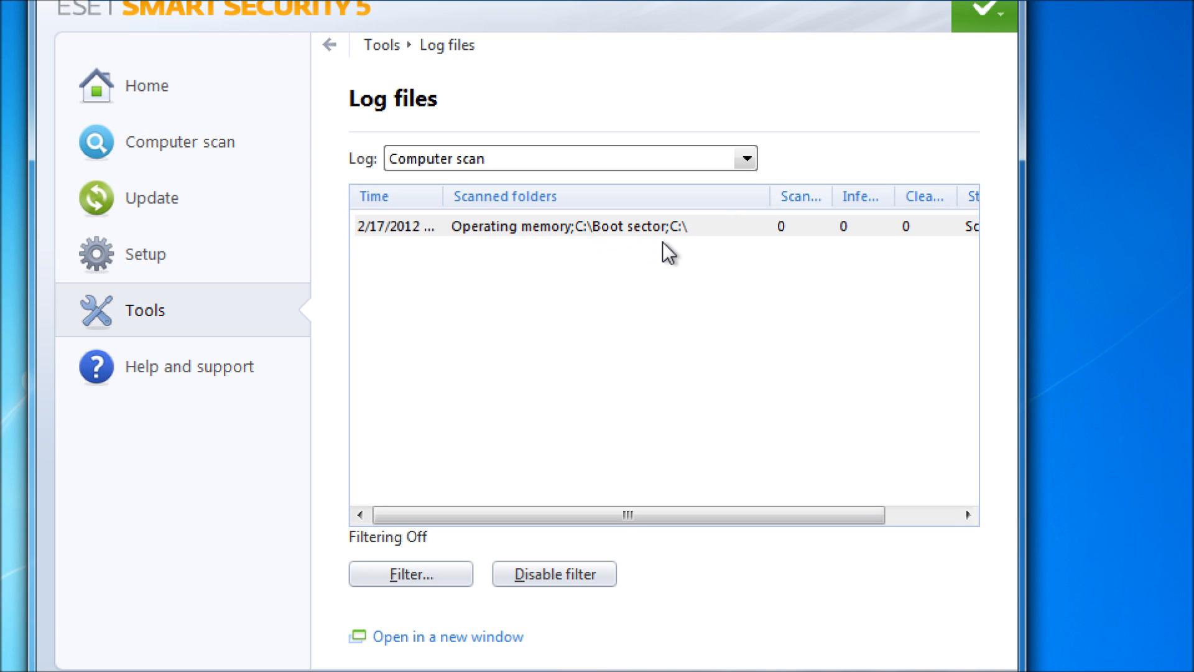
Narrow the Scanned folders column in the Computer scan log, and view the ESET Kernel record in the Events log
left_click_drag(760, 194, 734, 198)
left_click(624, 156)
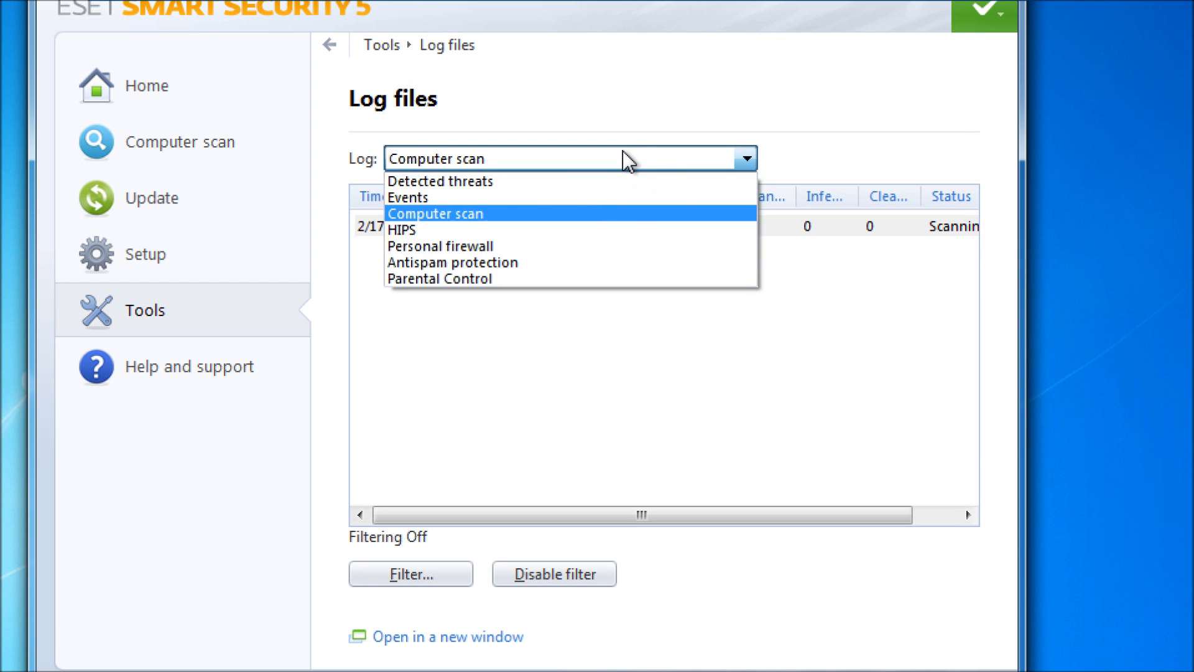
left_click(594, 198)
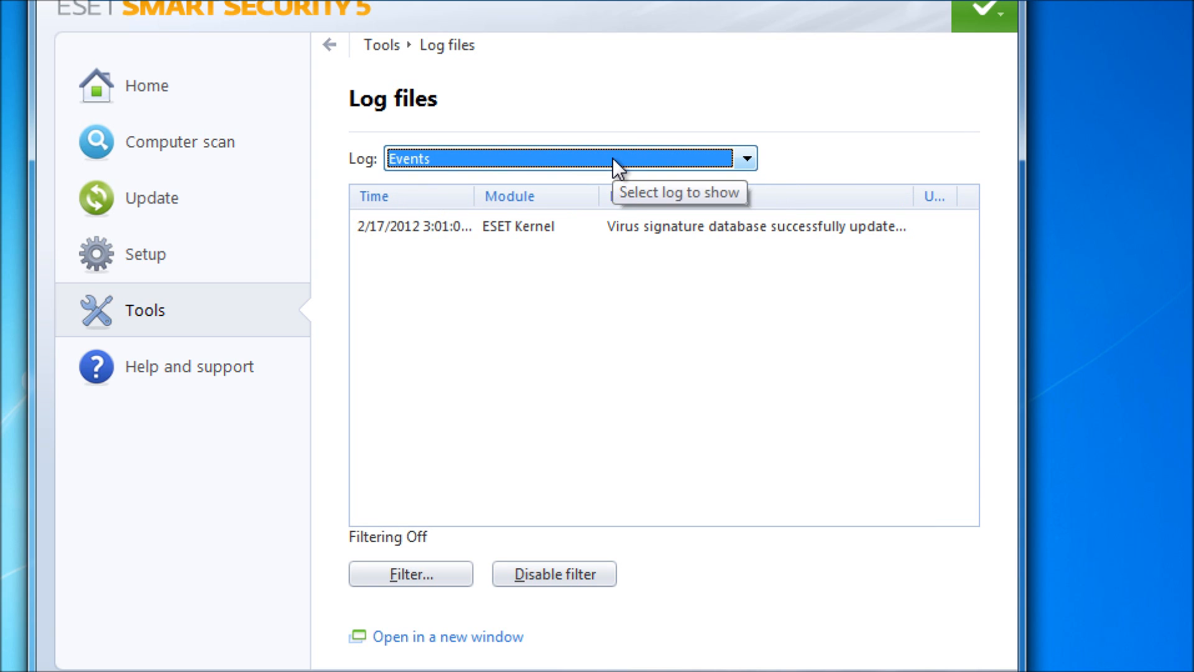
left_click(533, 226)
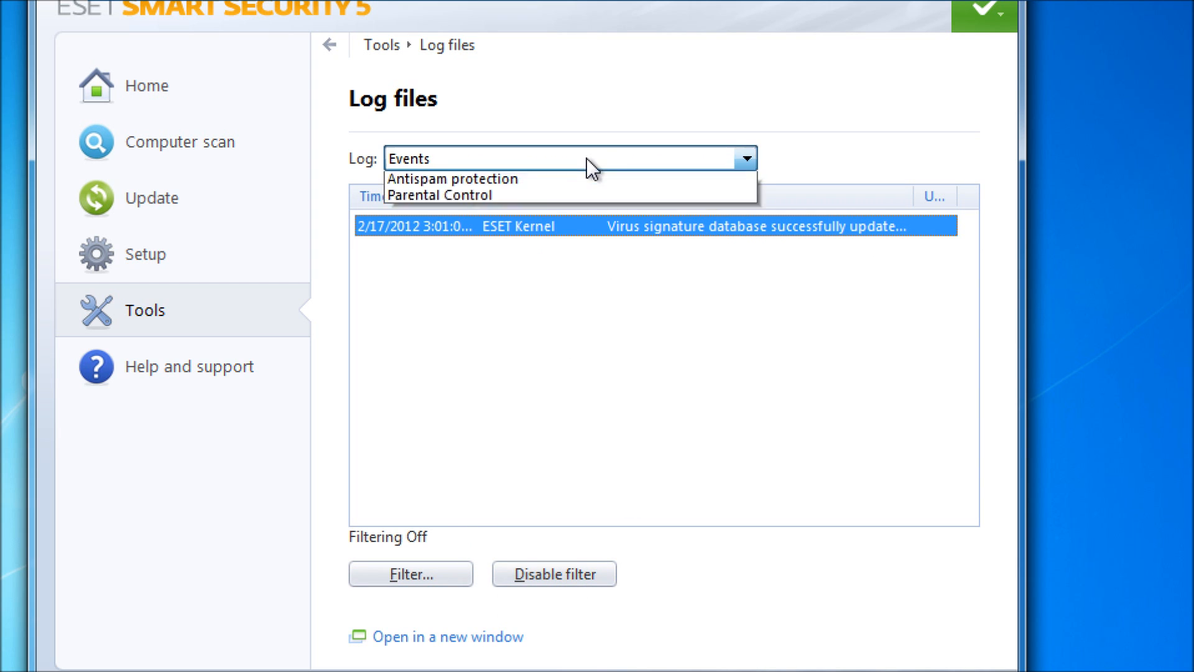
View the Detected threats log
left_click(587, 158)
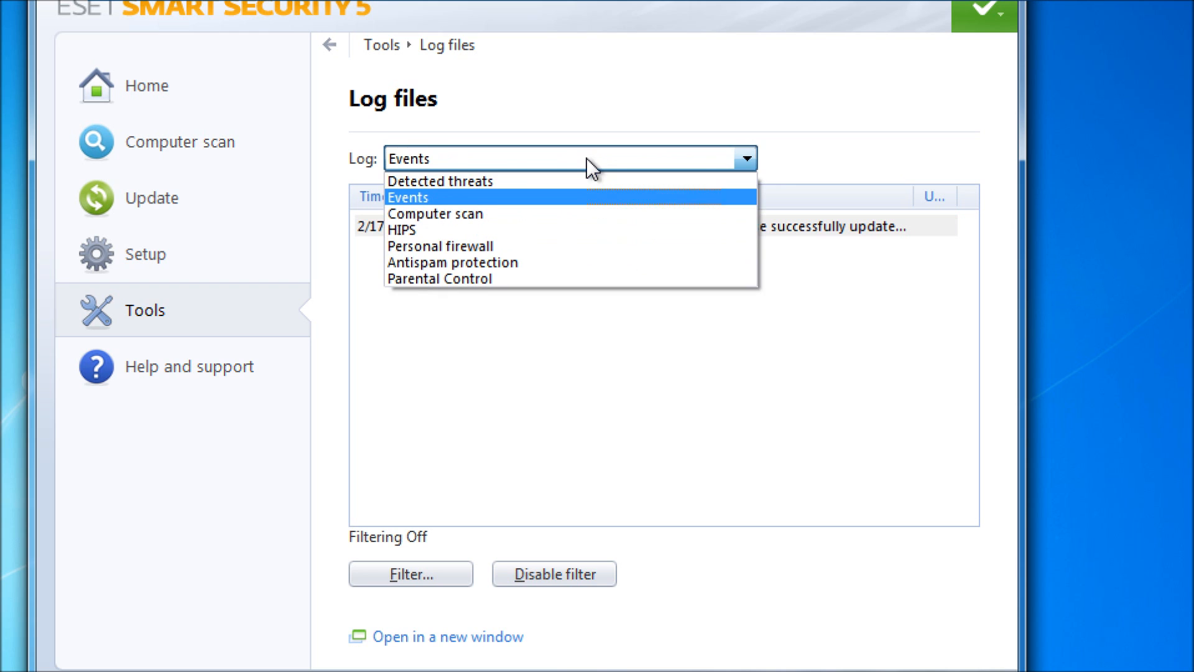
left_click(580, 179)
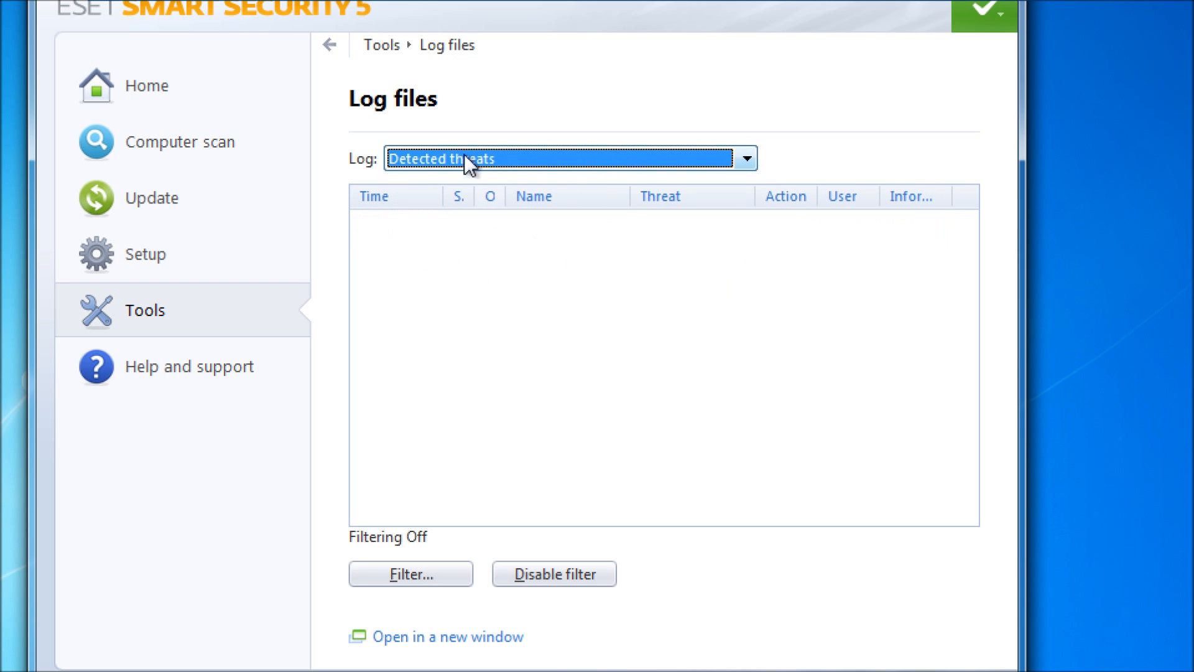
left_click(532, 241)
right_click(533, 241)
left_click(458, 237)
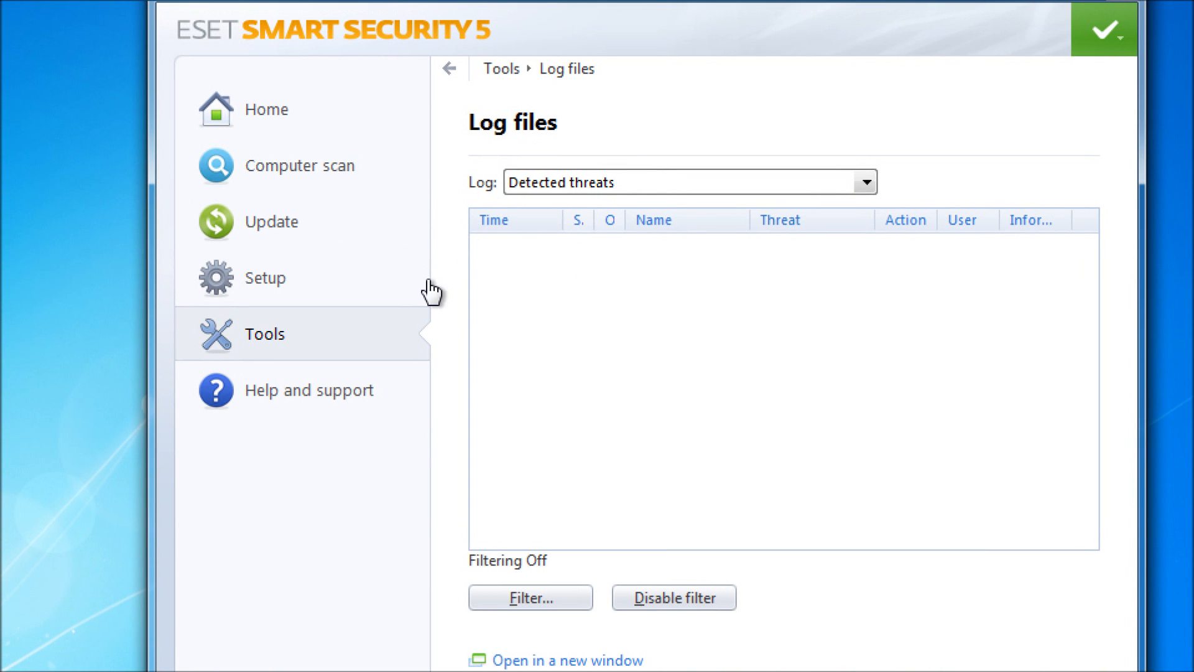
Open the Advanced Personal firewall setup from the Network section of Setup
left_click(260, 293)
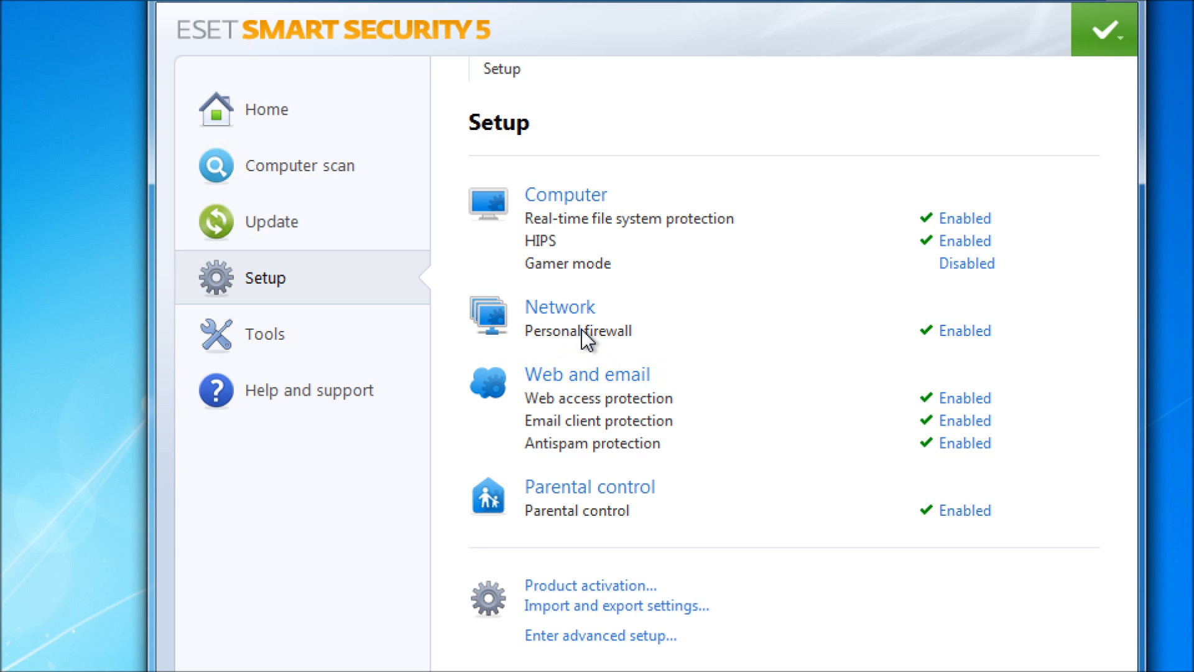
left_click(539, 309)
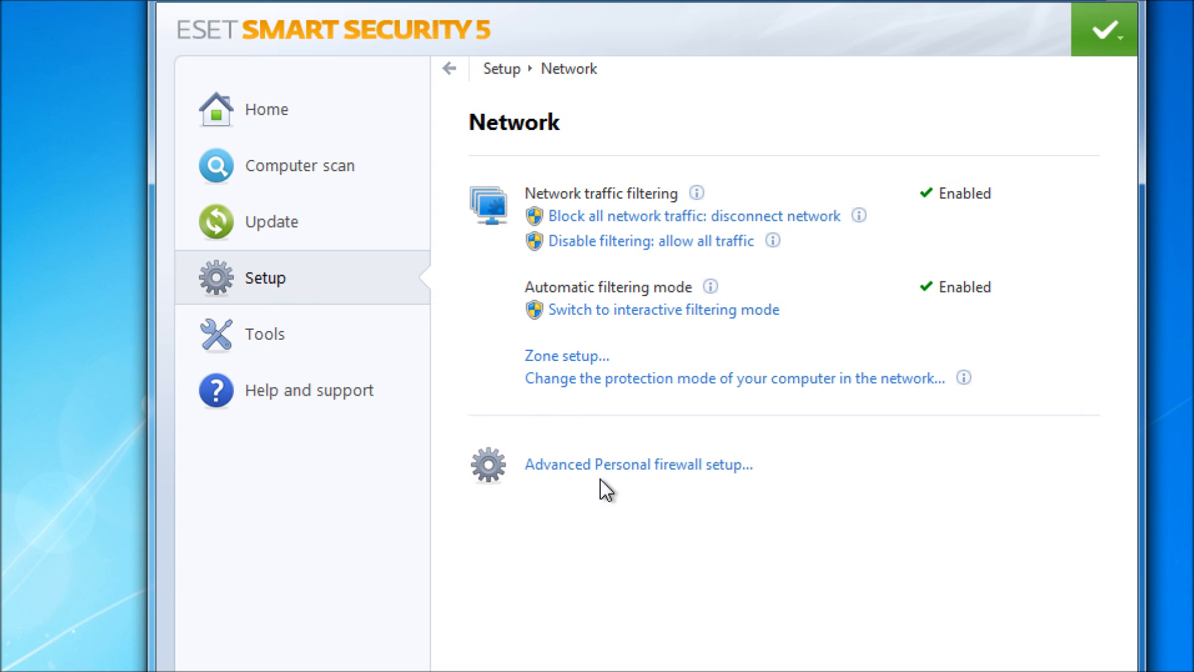
left_click(610, 465)
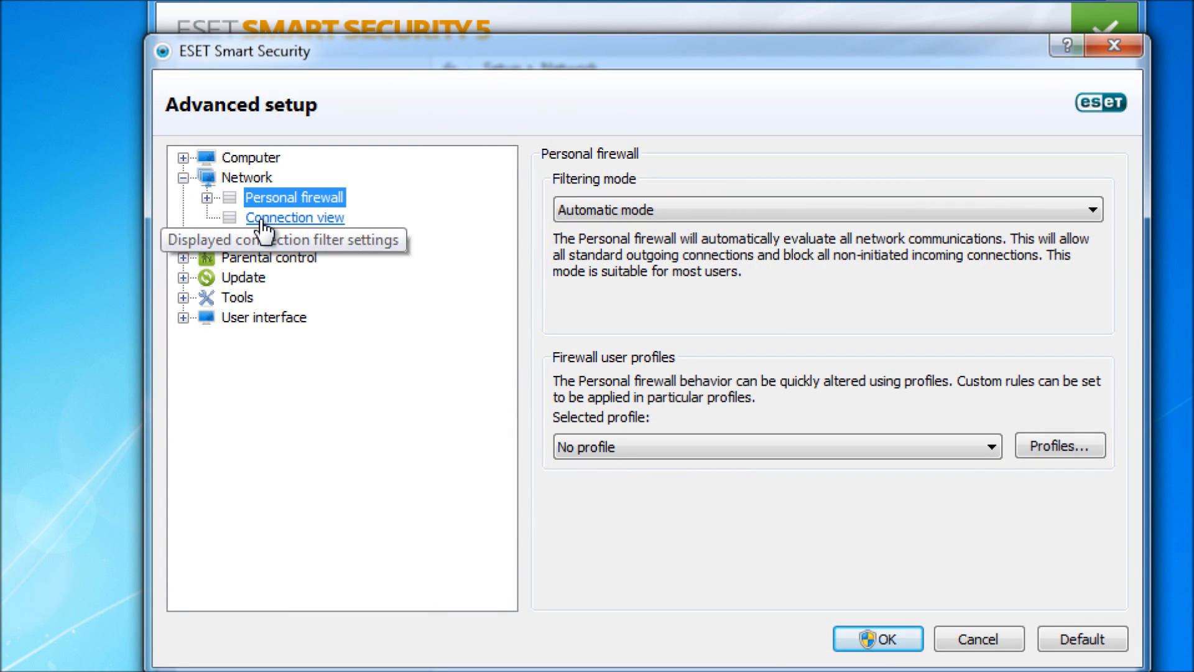
Review the available Personal firewall filtering modes and keep Automatic mode selected
left_click(647, 211)
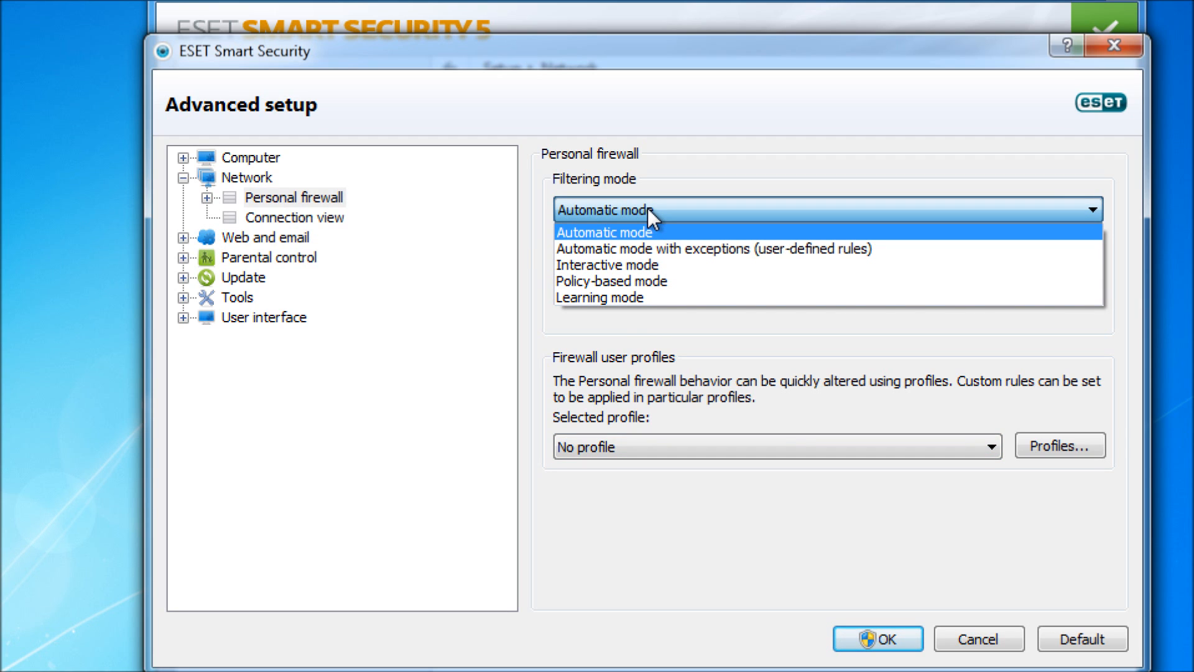
left_click(628, 232)
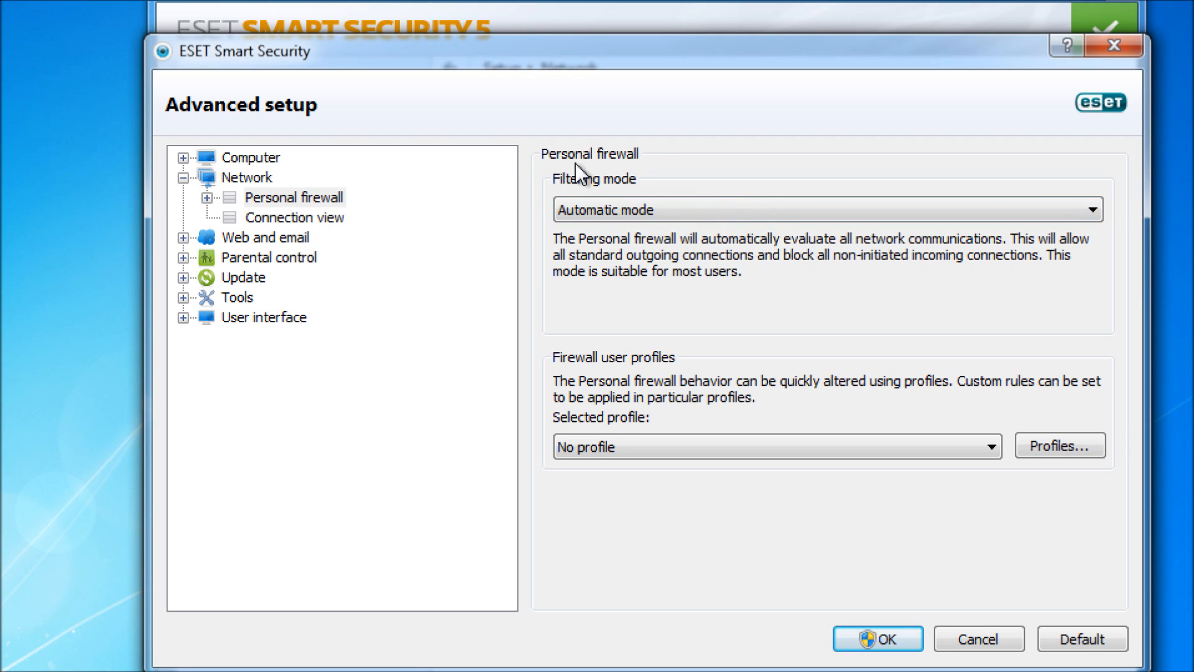
left_click(629, 208)
left_click(629, 208)
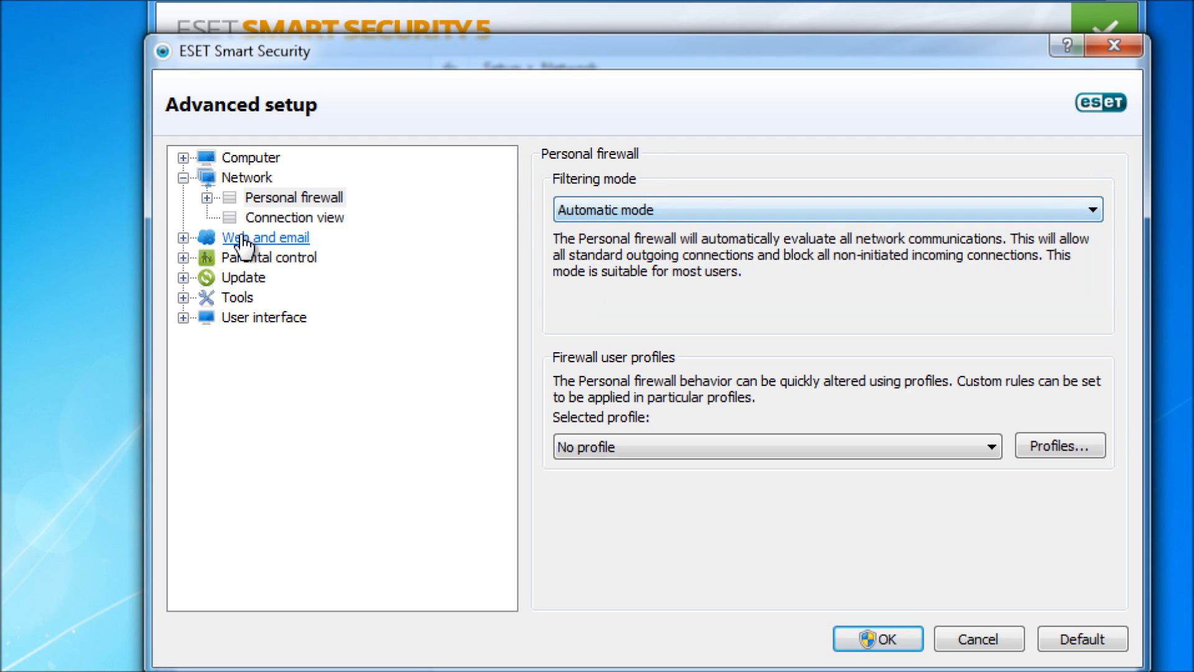
Look through the Network, Connection view and Personal firewall settings, and expand the Personal firewall branch
left_click(274, 219)
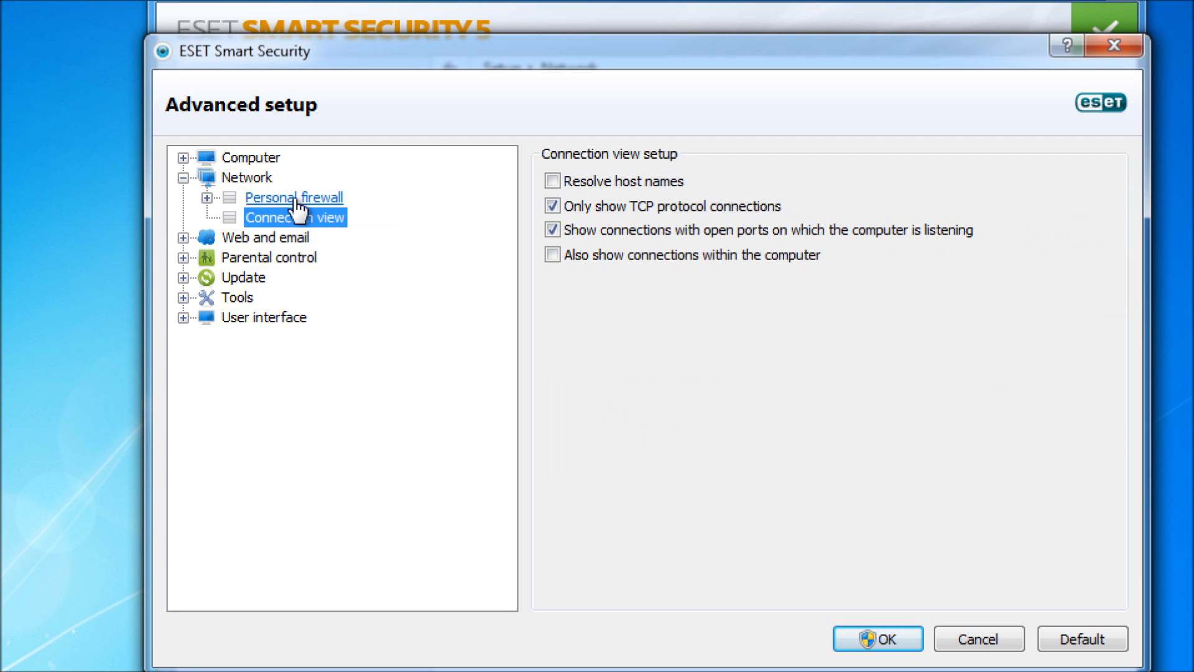
left_click(285, 198)
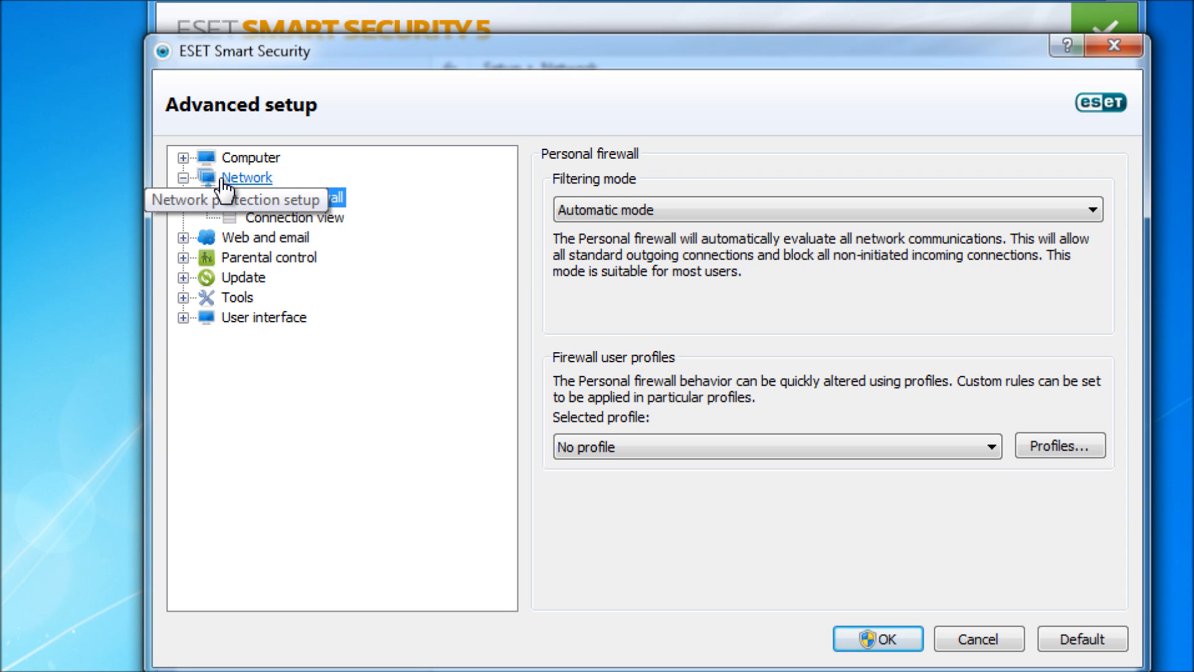
left_click(225, 187)
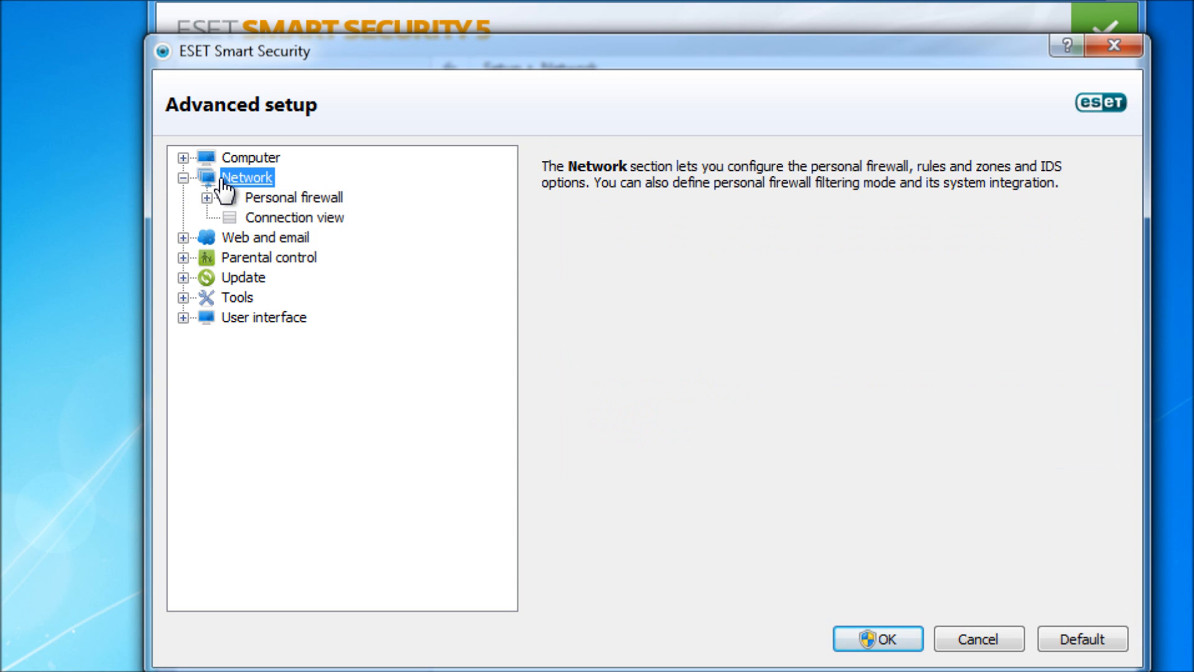
left_click(244, 200)
left_click(252, 222)
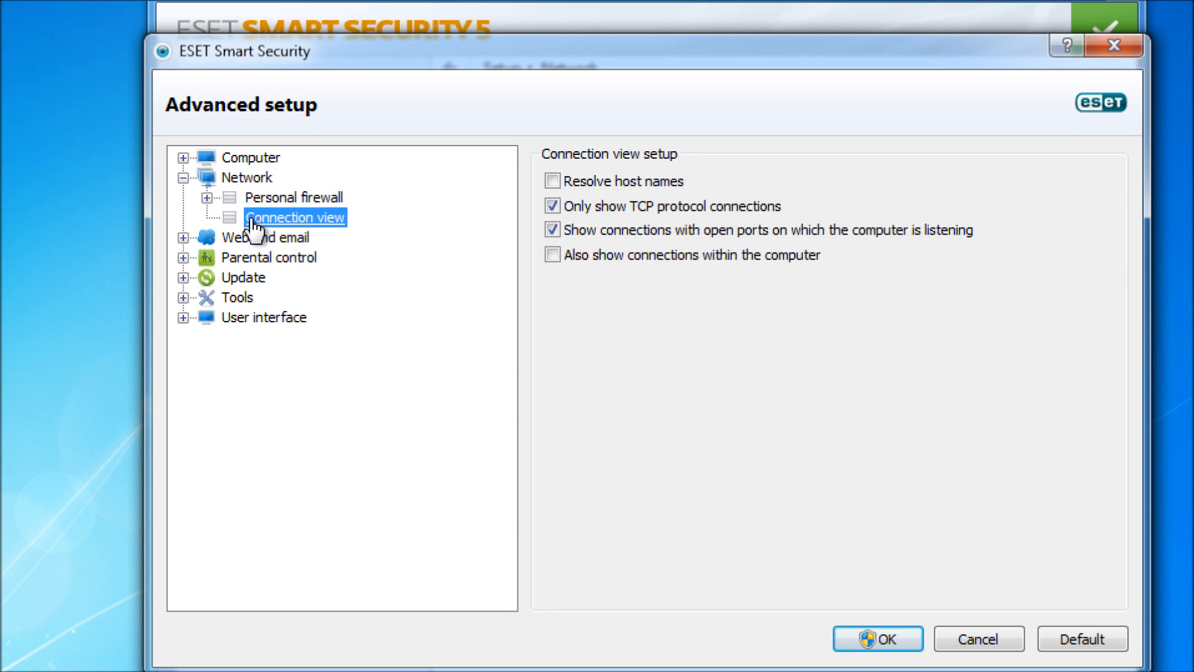
left_click(287, 201)
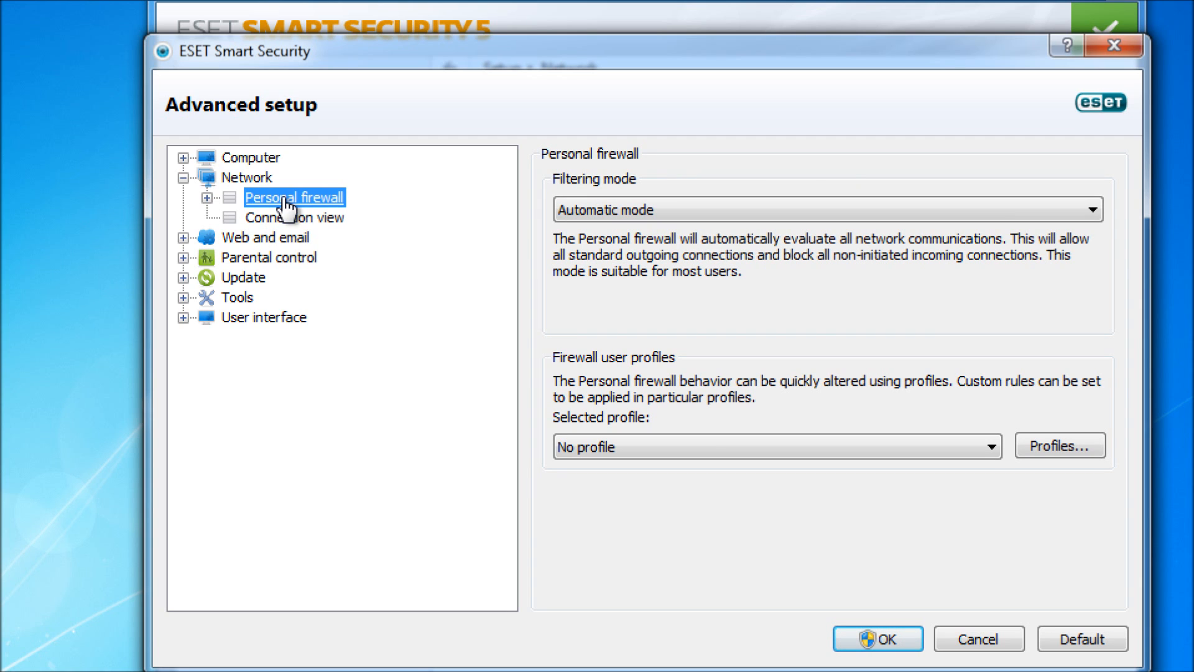
left_click(207, 198)
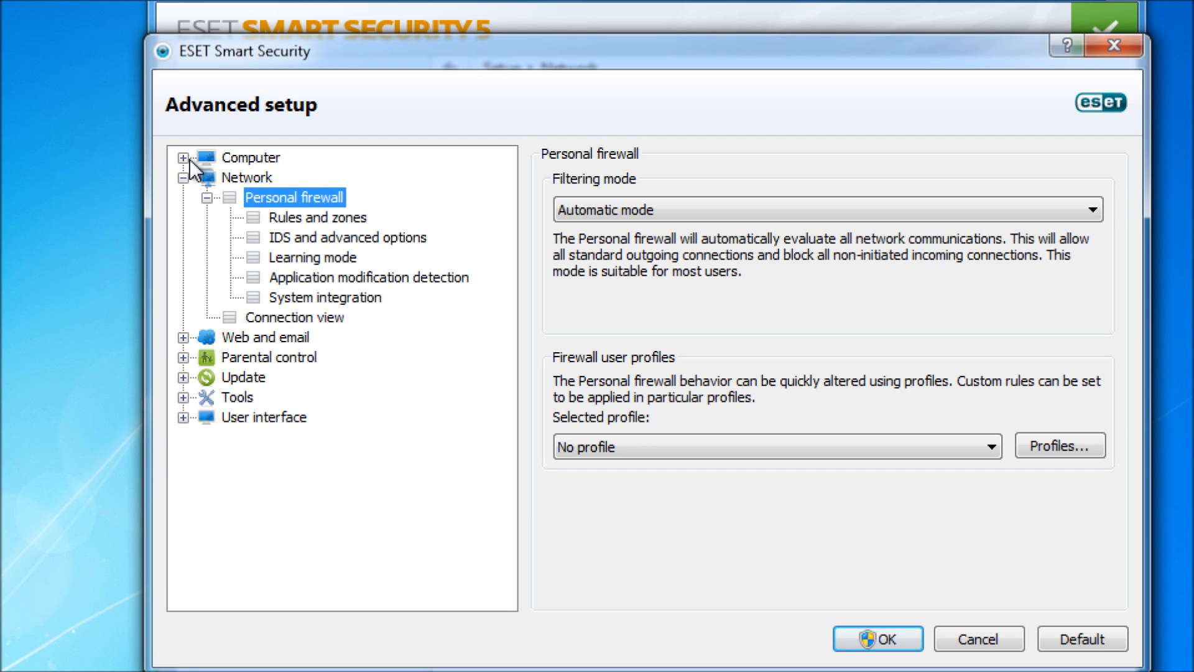
Expand the Computer branch and view the Real-time file system protection and Document protection settings
left_click(183, 157)
left_click(248, 159)
left_click(349, 204)
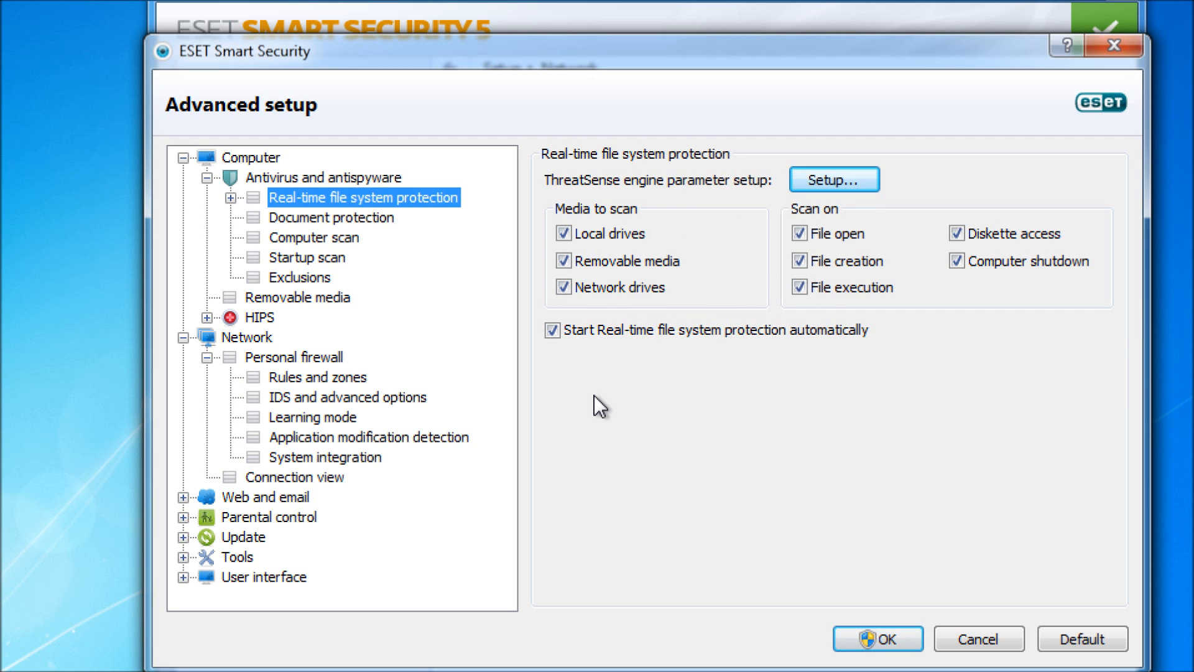
left_click(355, 223)
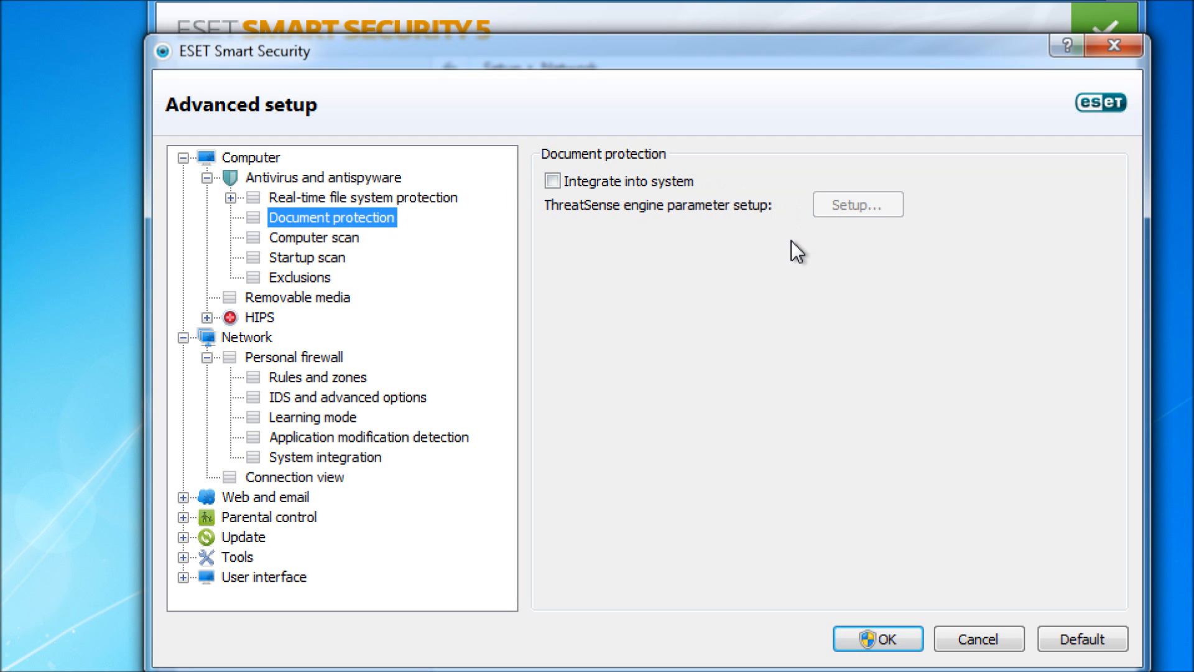
Review the Computer scan profiles, keep Smart scan selected, and inspect its ThreatSense scan objects without saving changes
left_click(312, 239)
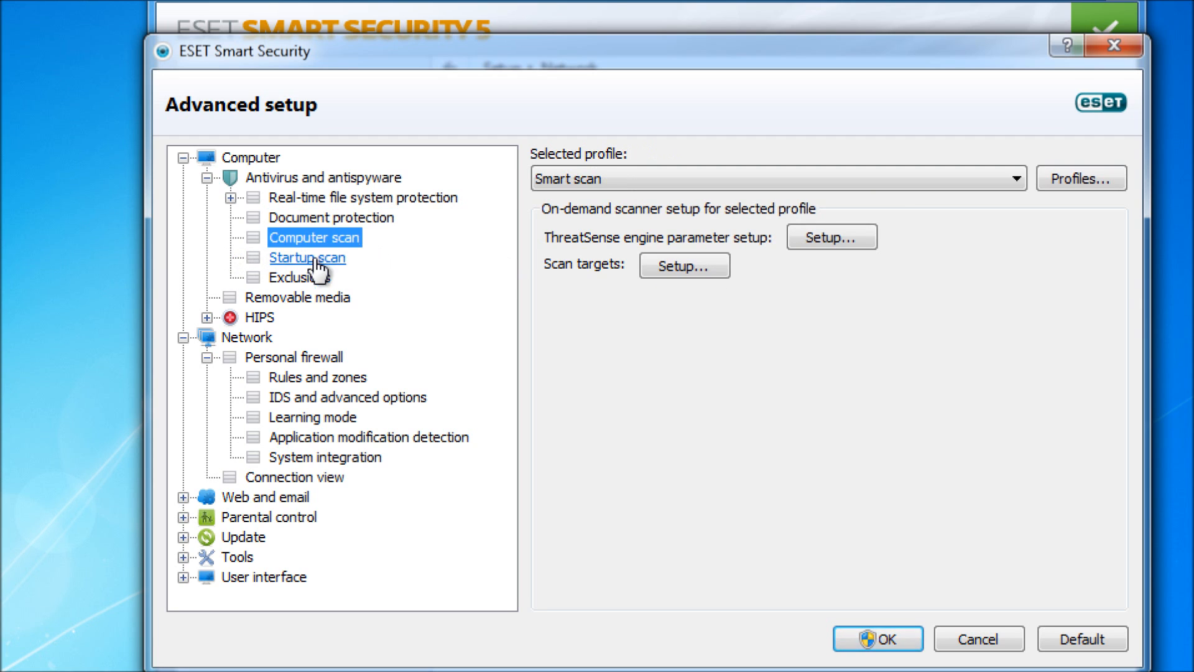
left_click(685, 182)
left_click(687, 234)
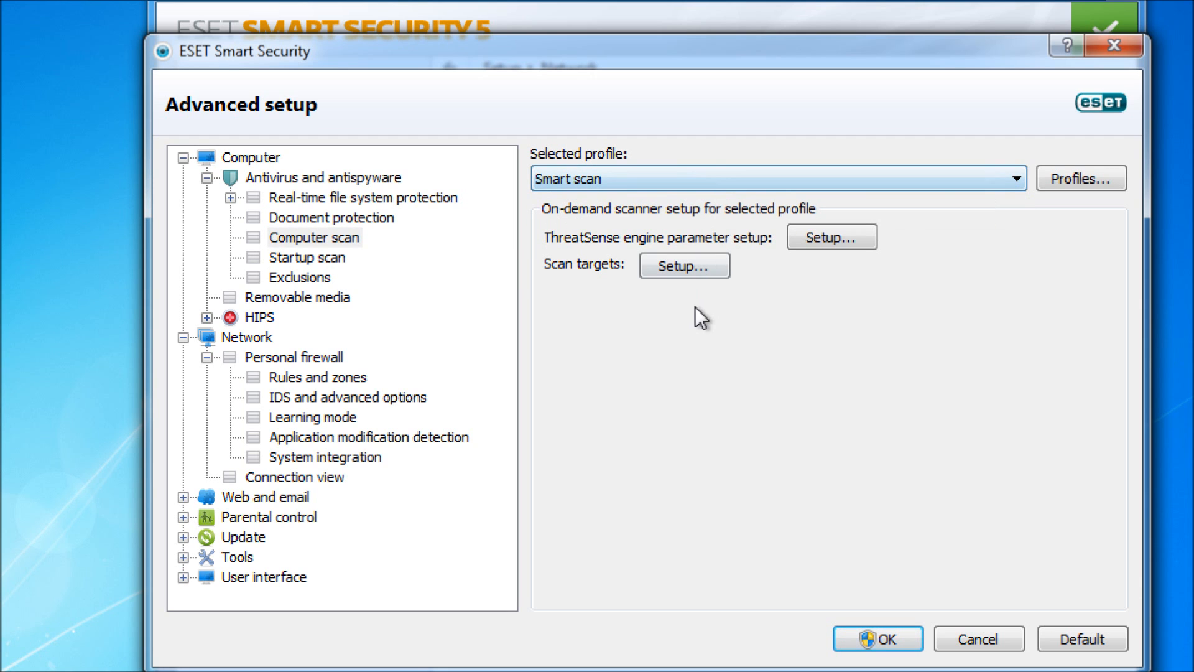
left_click(867, 240)
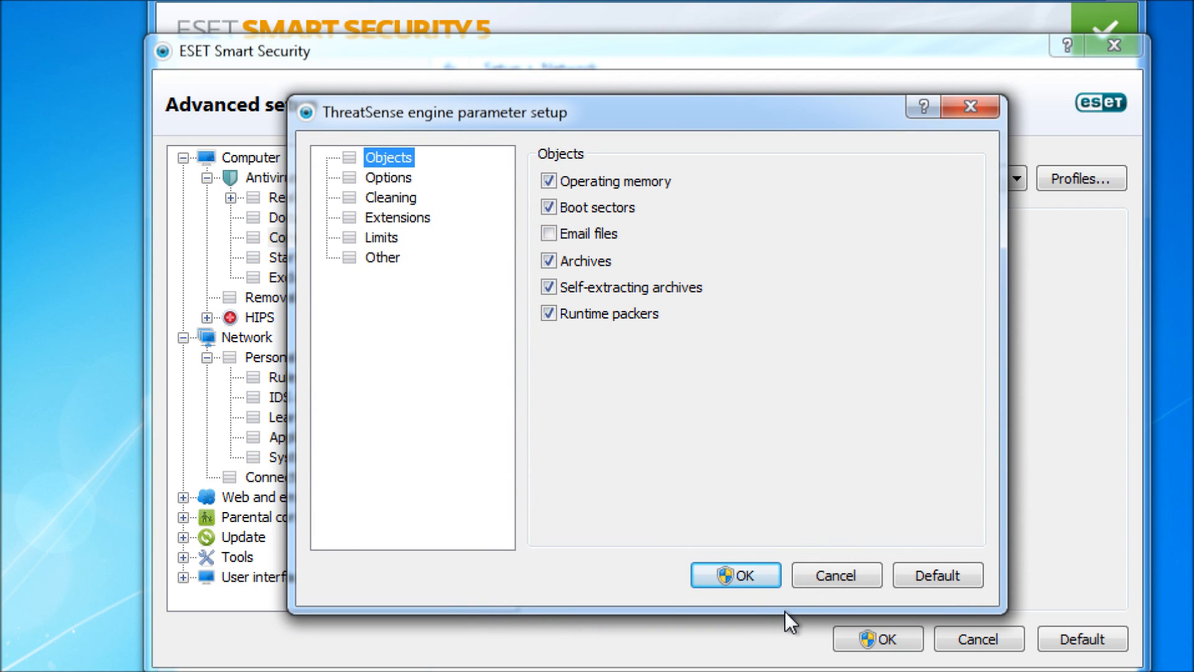
left_click(846, 579)
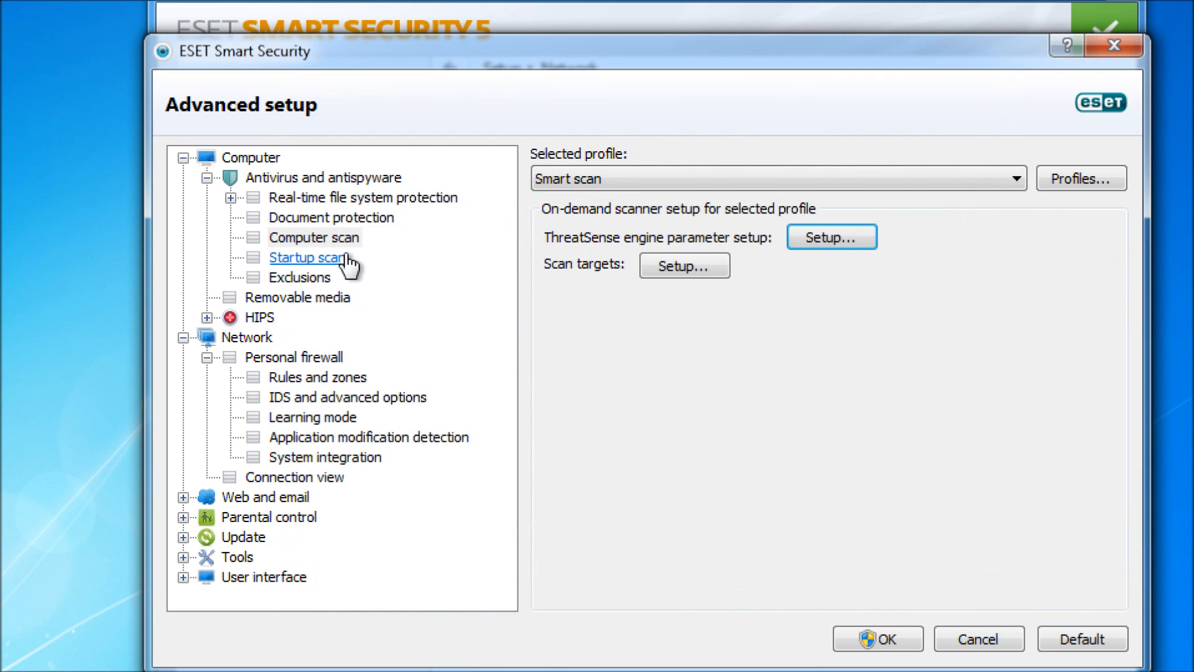
Inspect the Options, Cleaning and Extensions parameters of the ThreatSense engine for the Startup scan, and leave without saving
left_click(339, 260)
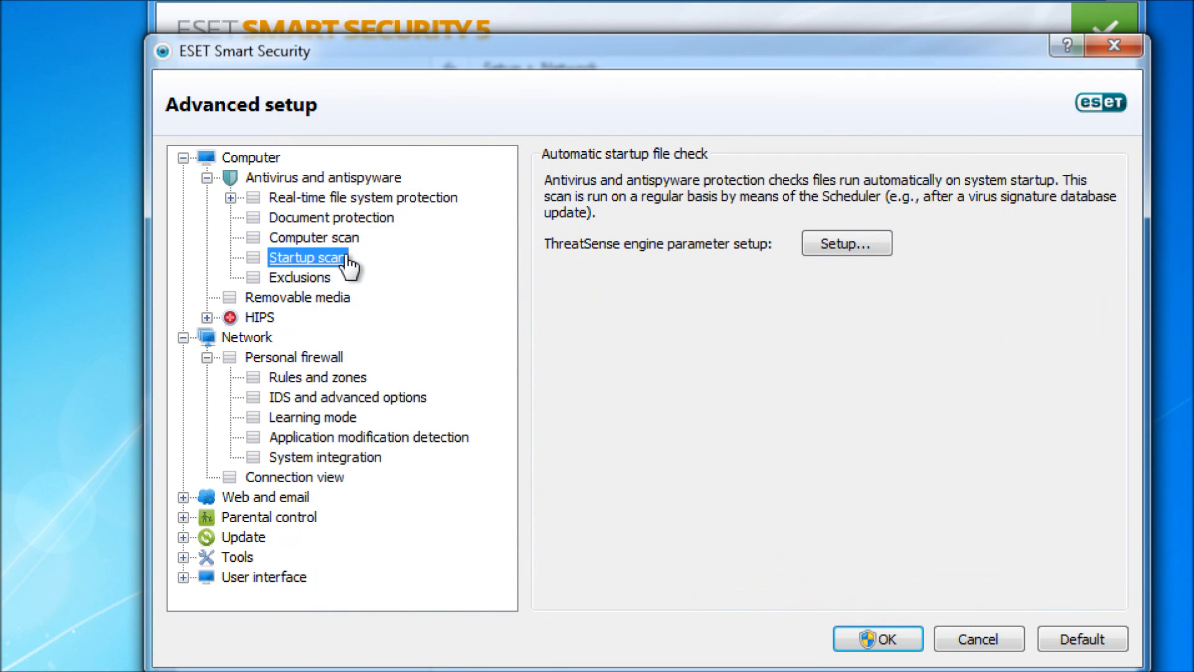
left_click(834, 247)
left_click(389, 178)
left_click(407, 201)
left_click(397, 219)
left_click(391, 179)
left_click(390, 196)
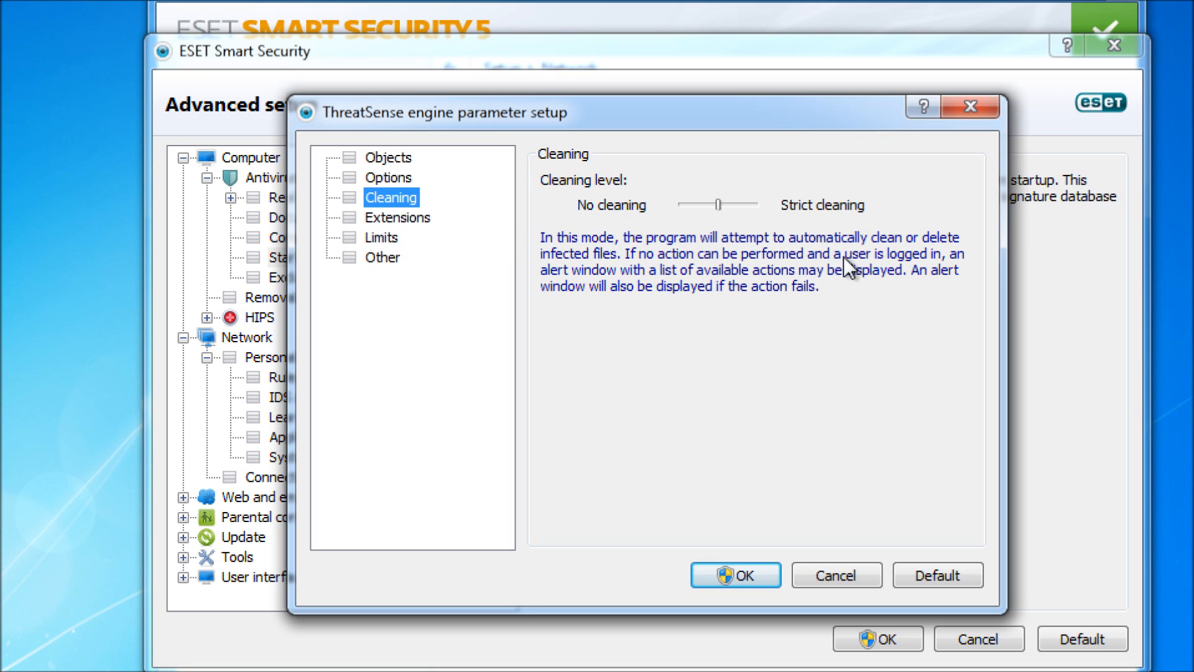
left_click(824, 584)
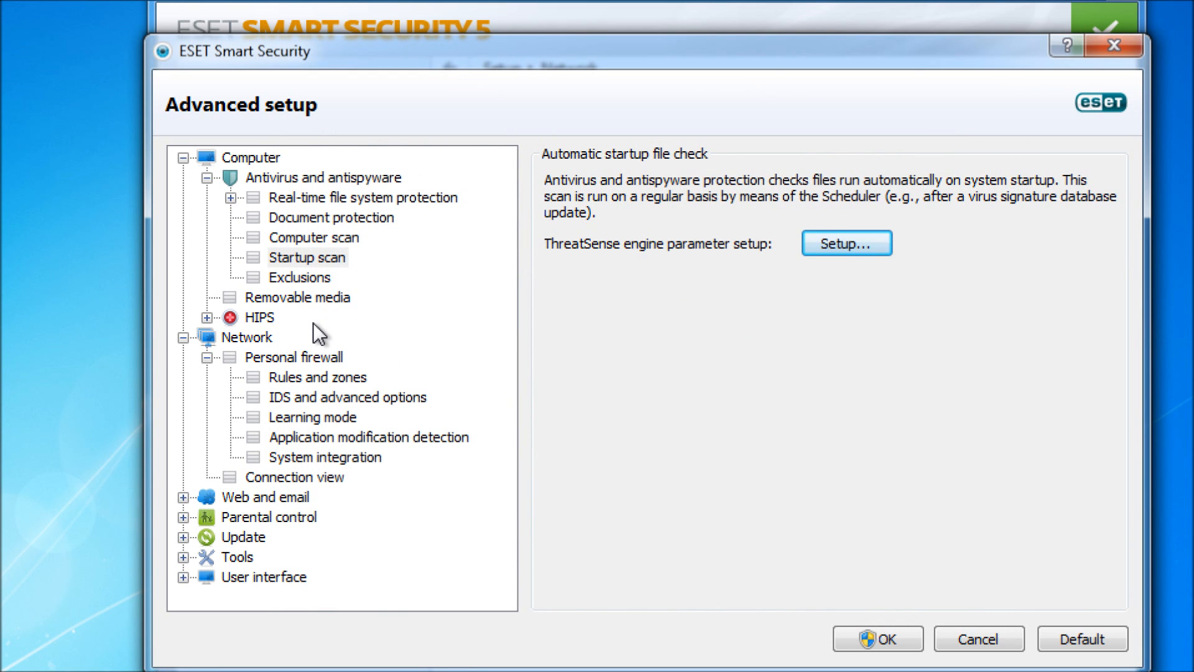
View the Exclusions, Removable media and HIPS settings, including the Advanced setup options under HIPS
left_click(323, 279)
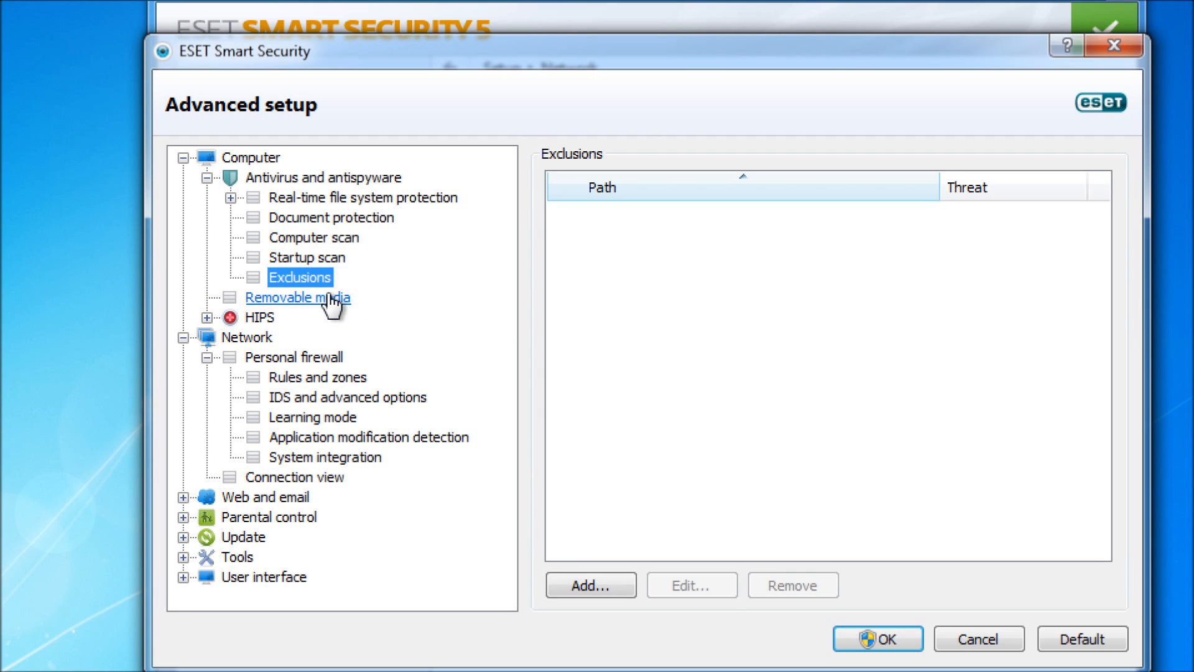
left_click(332, 301)
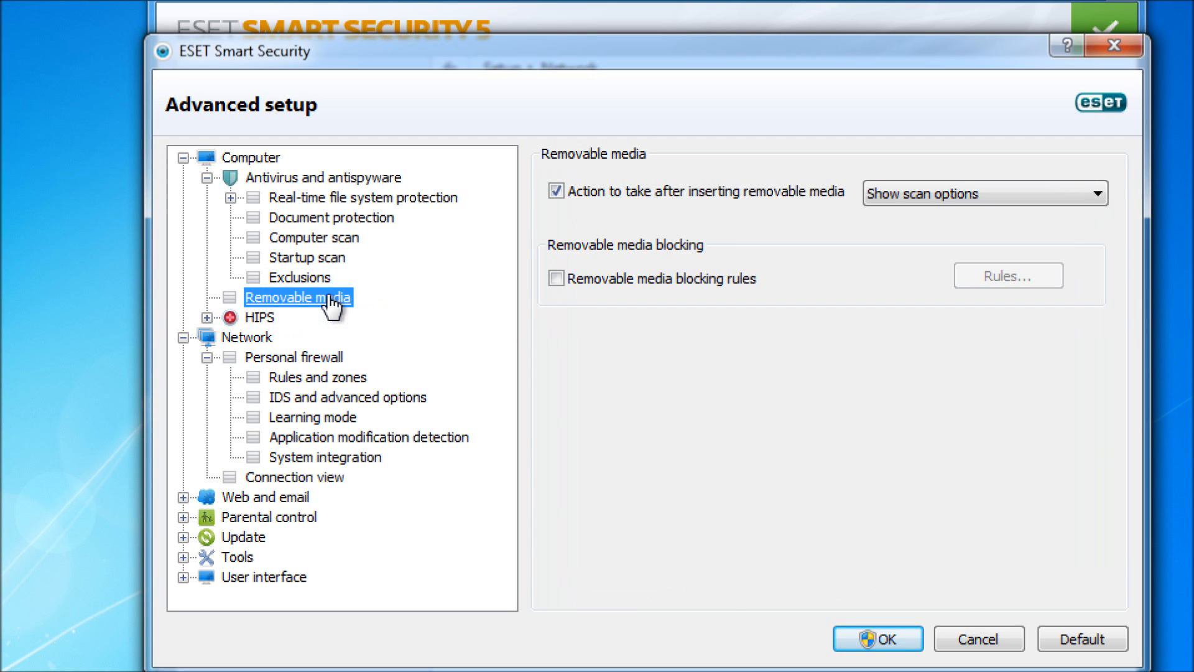
left_click(267, 322)
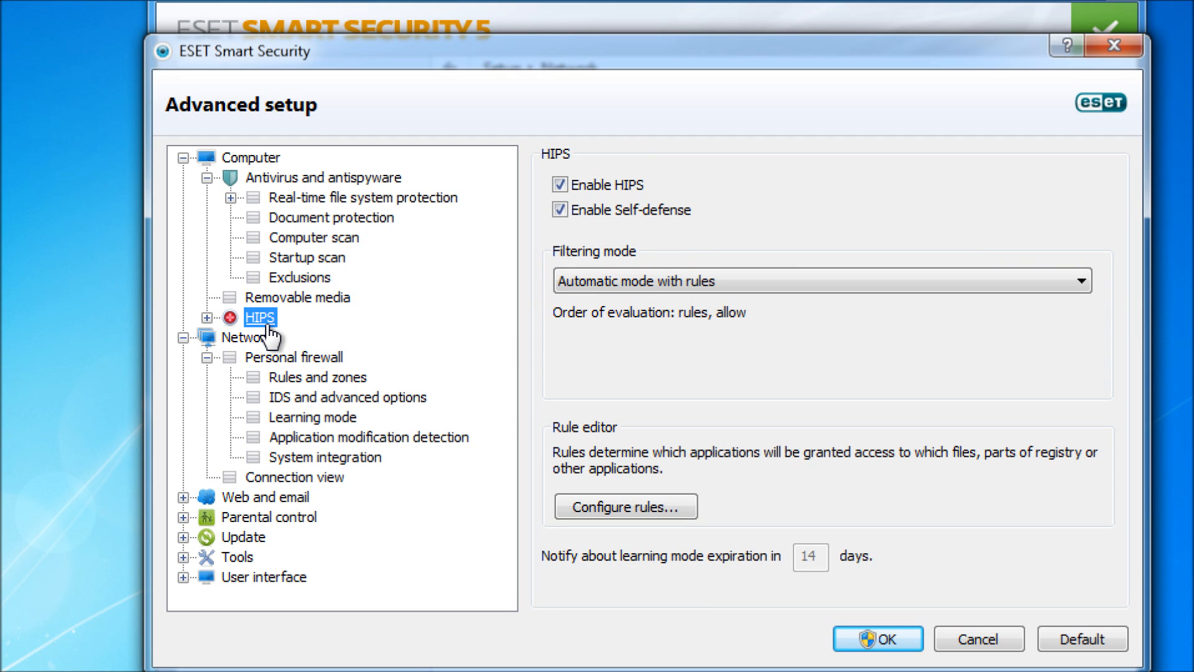
left_click(207, 318)
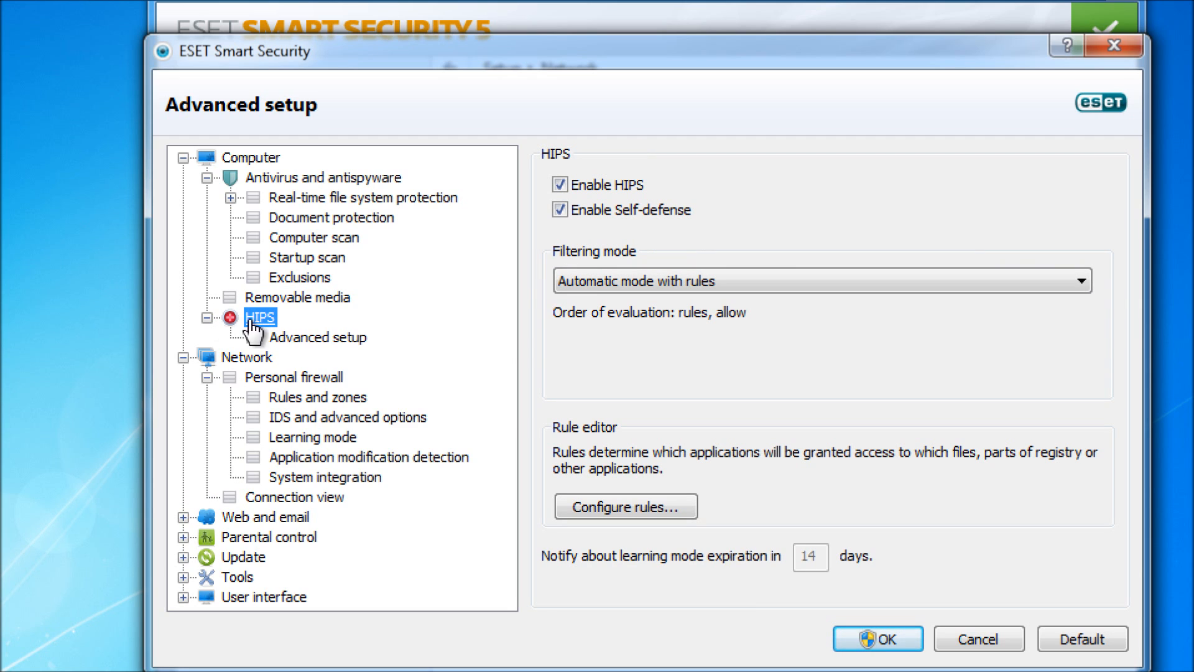
left_click(278, 349)
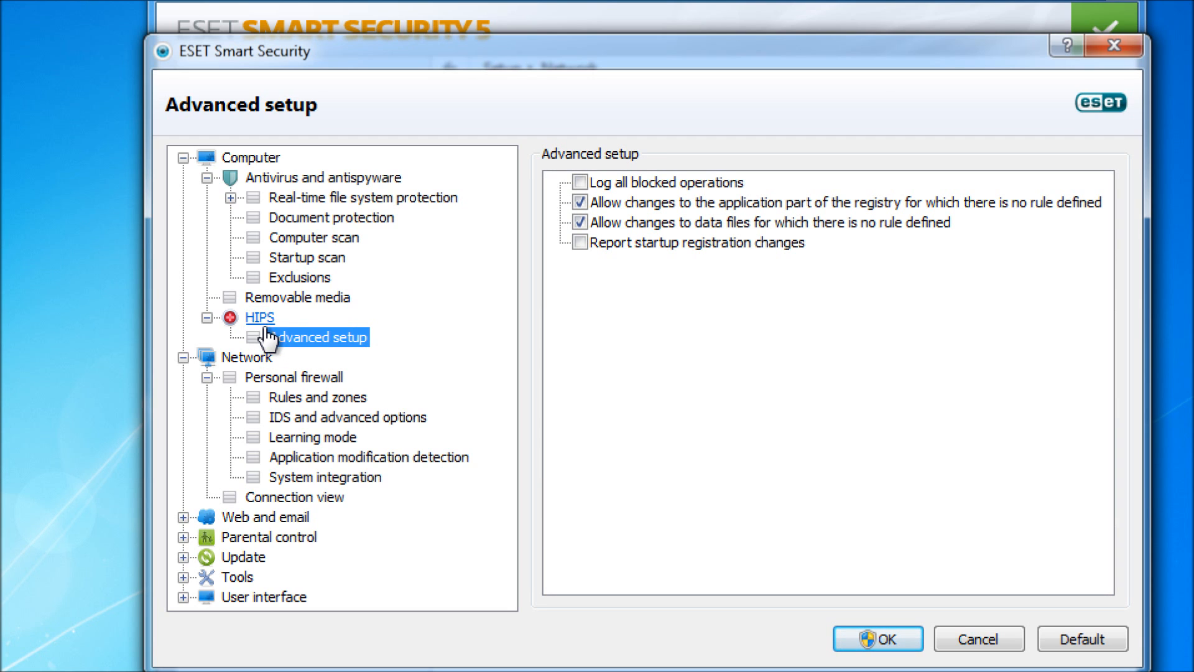
left_click(261, 318)
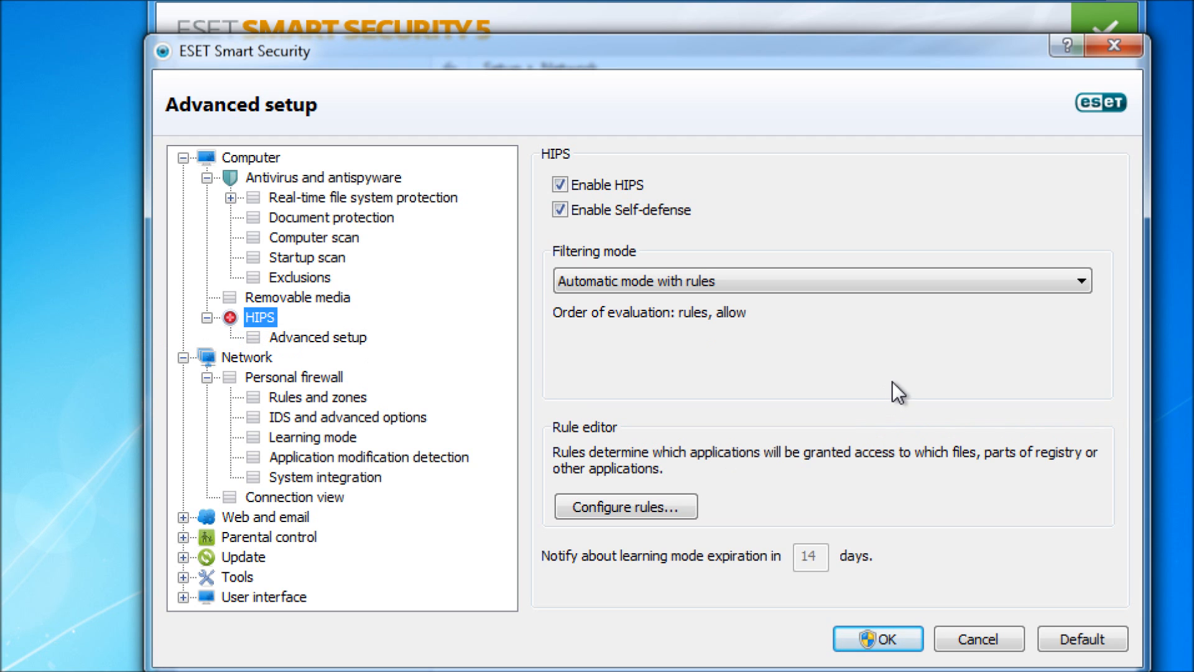
Check the HIPS filtering mode choices, and open the HIPS rule management list and close it without changes
left_click(789, 289)
left_click(789, 289)
left_click(622, 524)
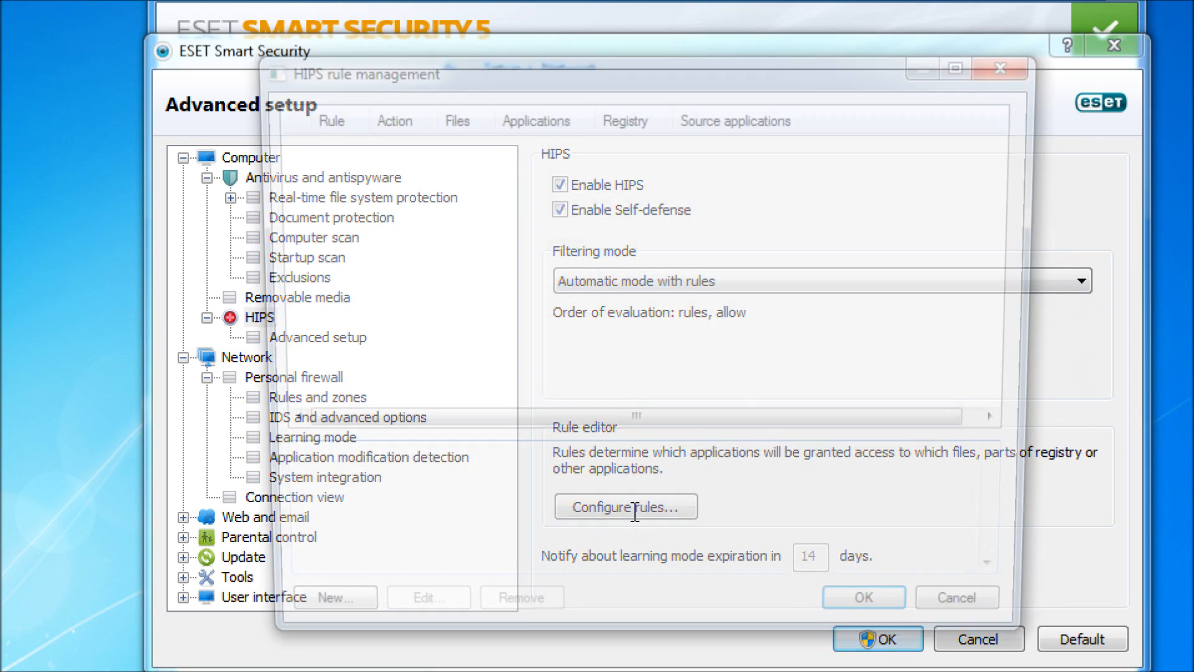
left_click(971, 624)
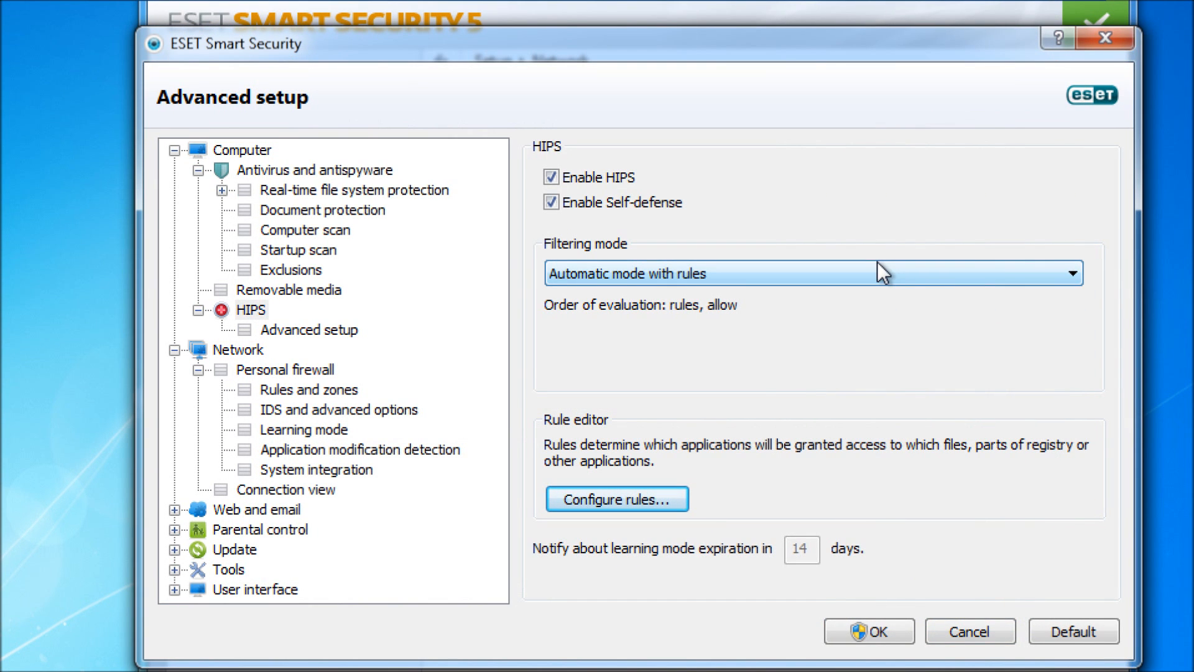
Check the available HIPS filtering modes without changing the selection, and view the Advanced setup options under HIPS
left_click(847, 278)
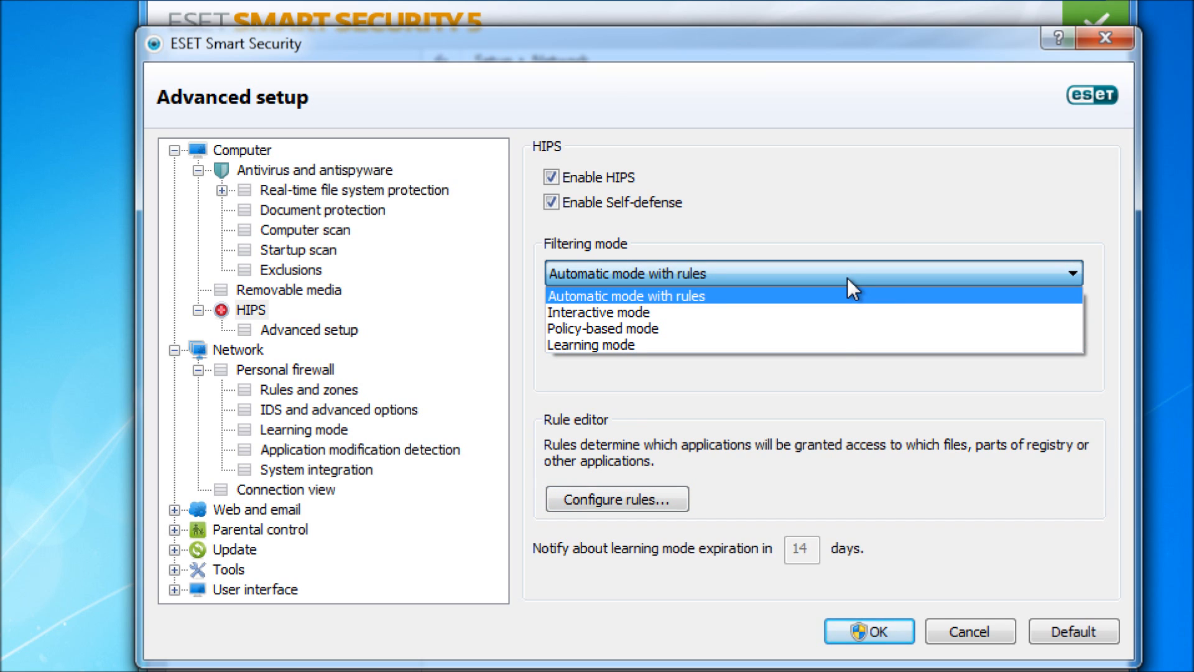
left_click(847, 278)
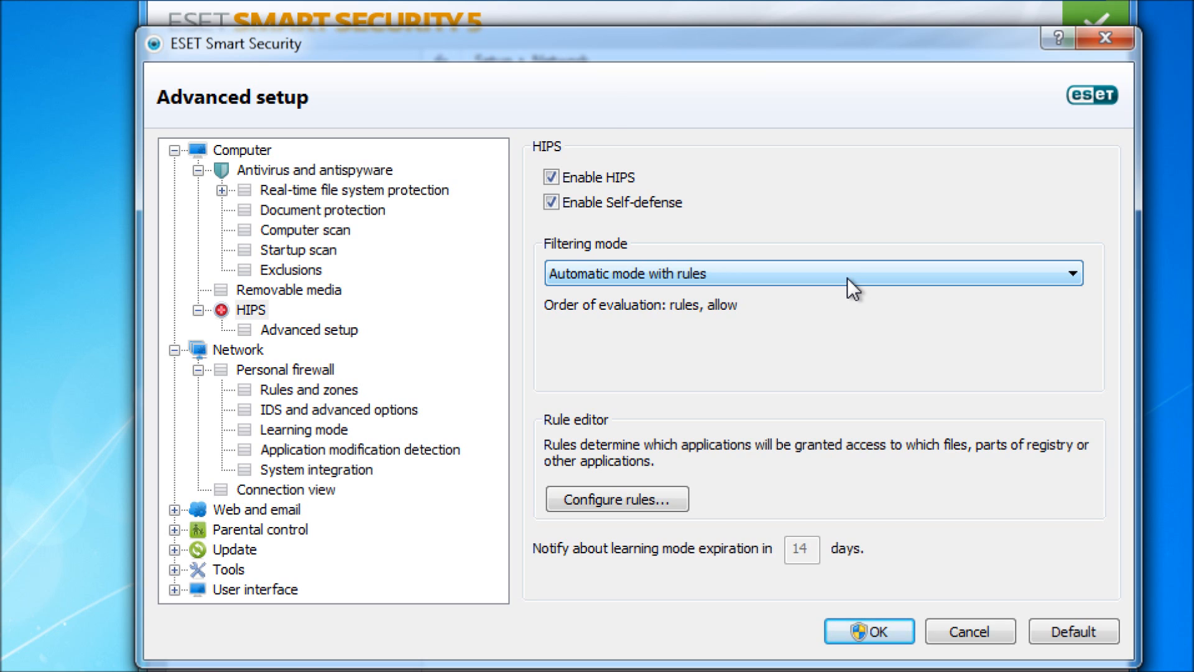
left_click(319, 330)
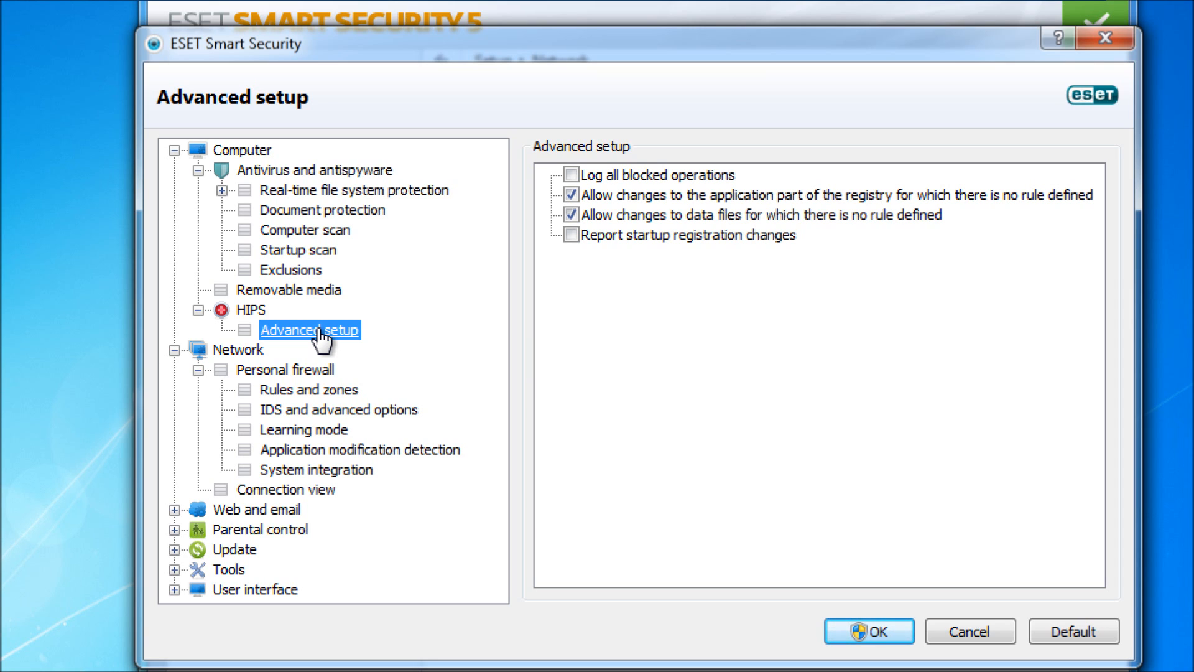
Review the Web and email section, covering the Email client protection, Web access protection and Protocol filtering settings
left_click(232, 513)
left_click(175, 510)
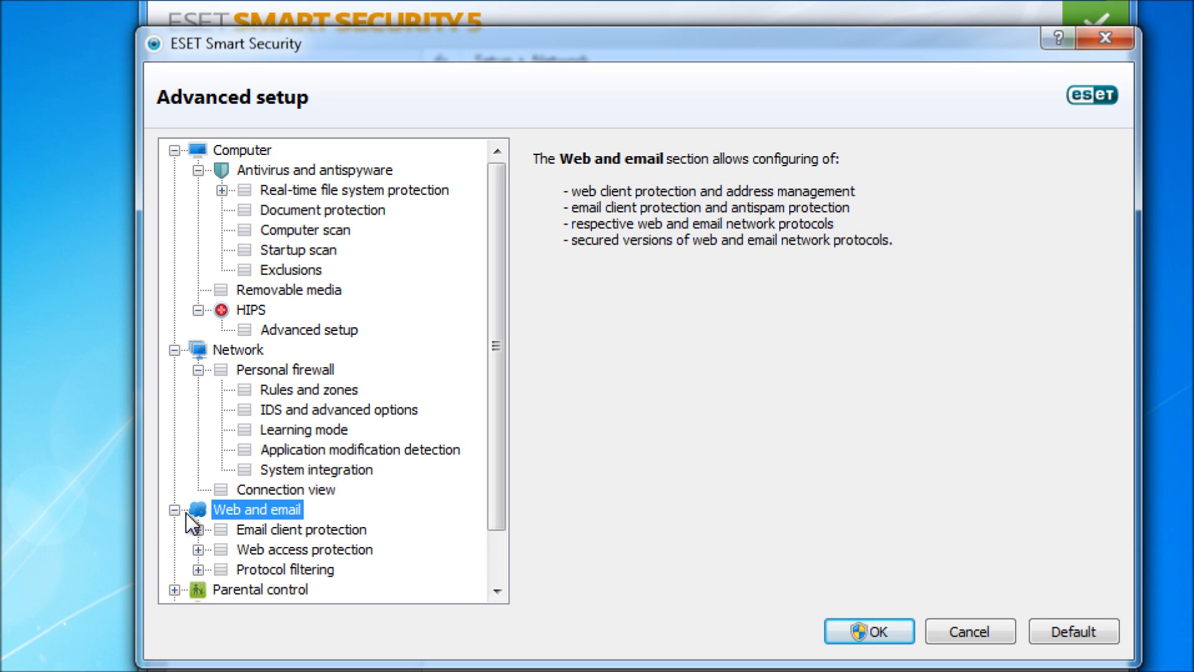
left_click(305, 532)
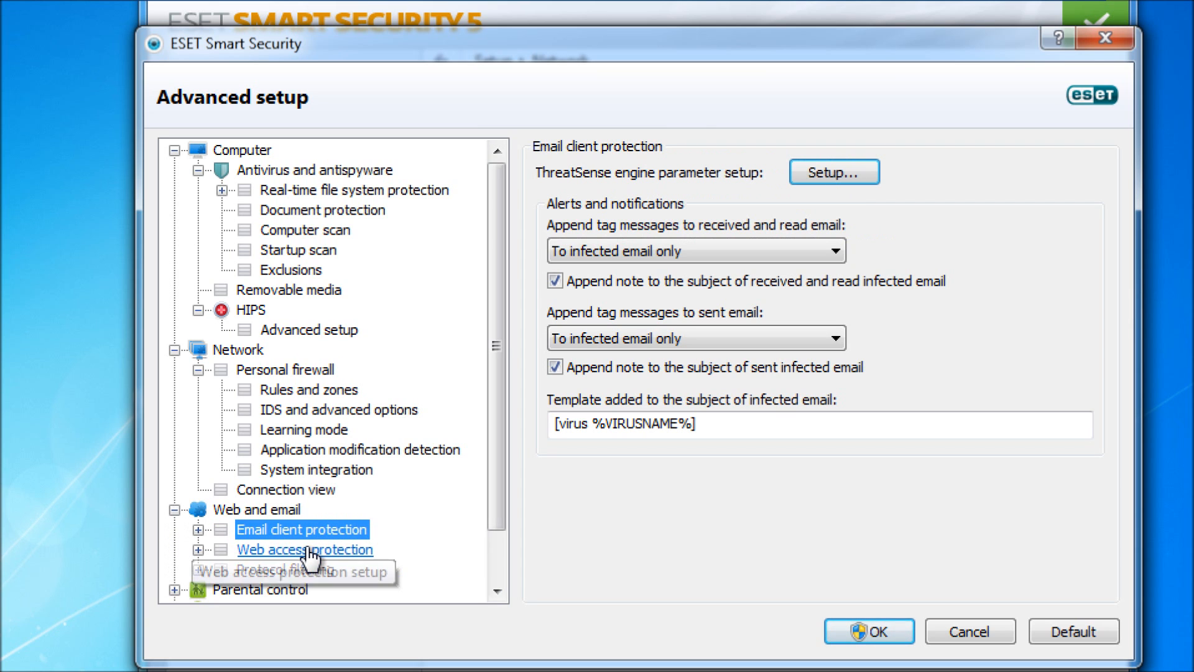
left_click(310, 553)
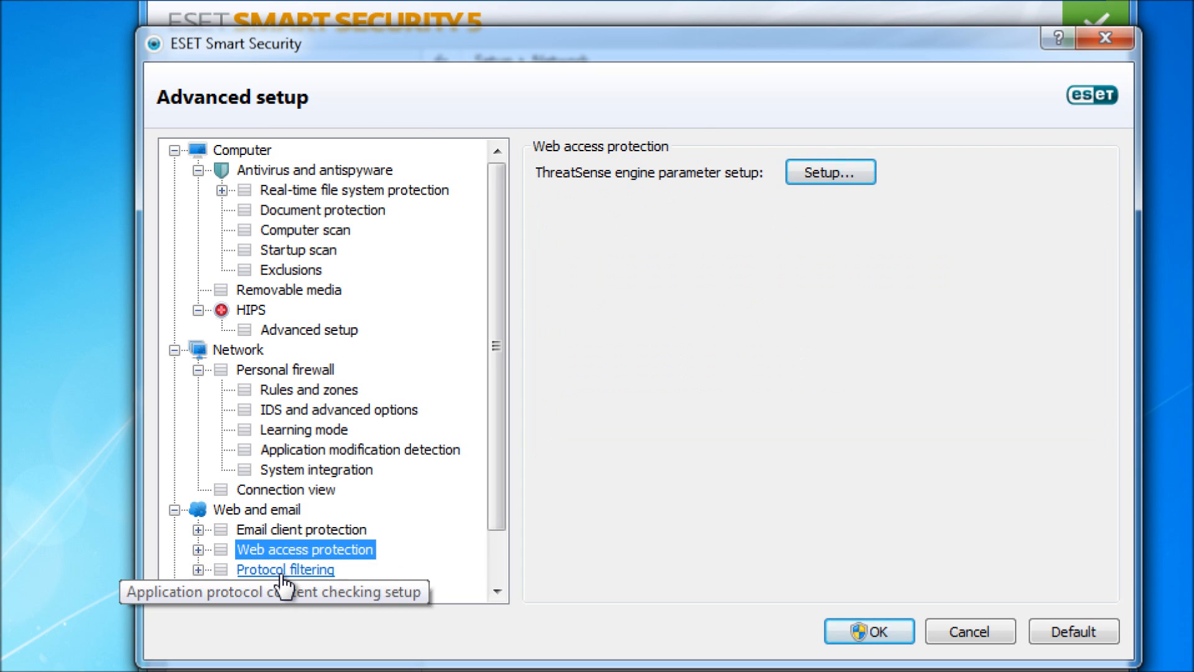
left_click(285, 571)
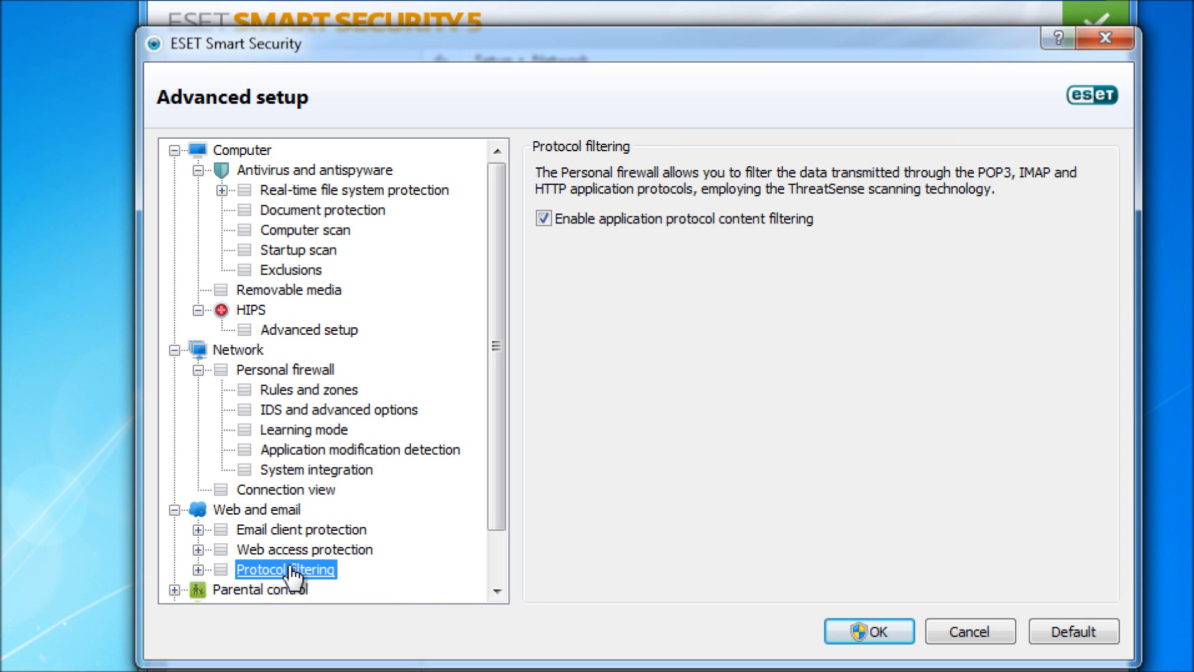
Inspect the applications and IP addresses excluded from protocol filtering, including the choices for adding IPv4 and IPv6 addresses
left_click(198, 570)
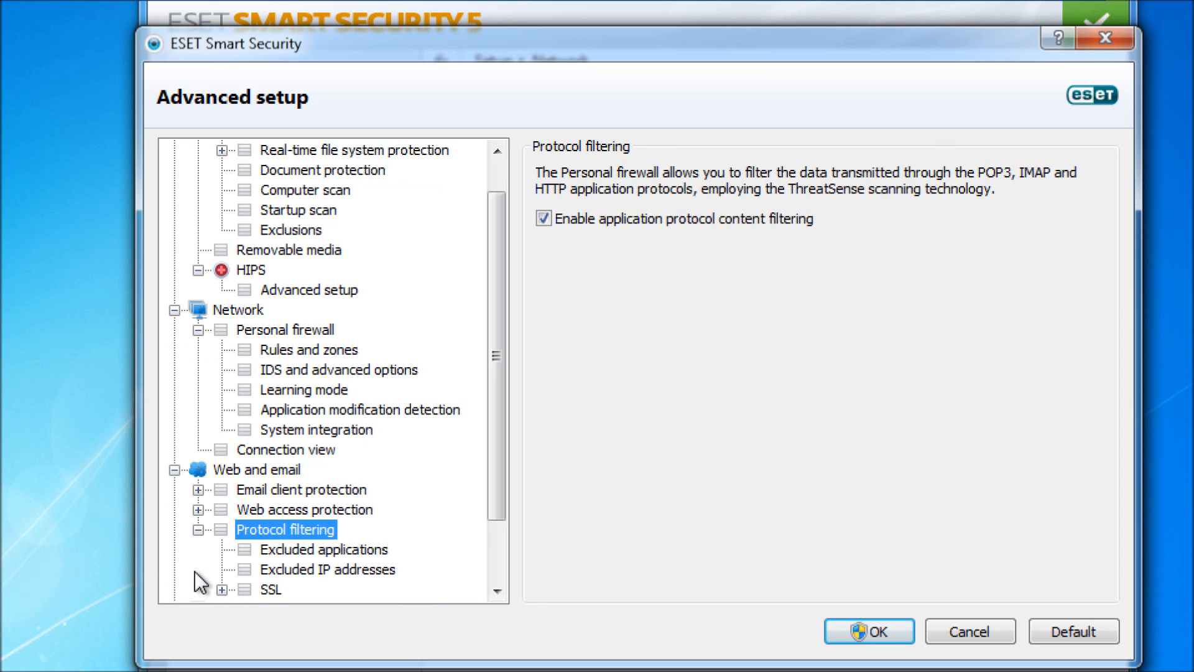
left_click(286, 470)
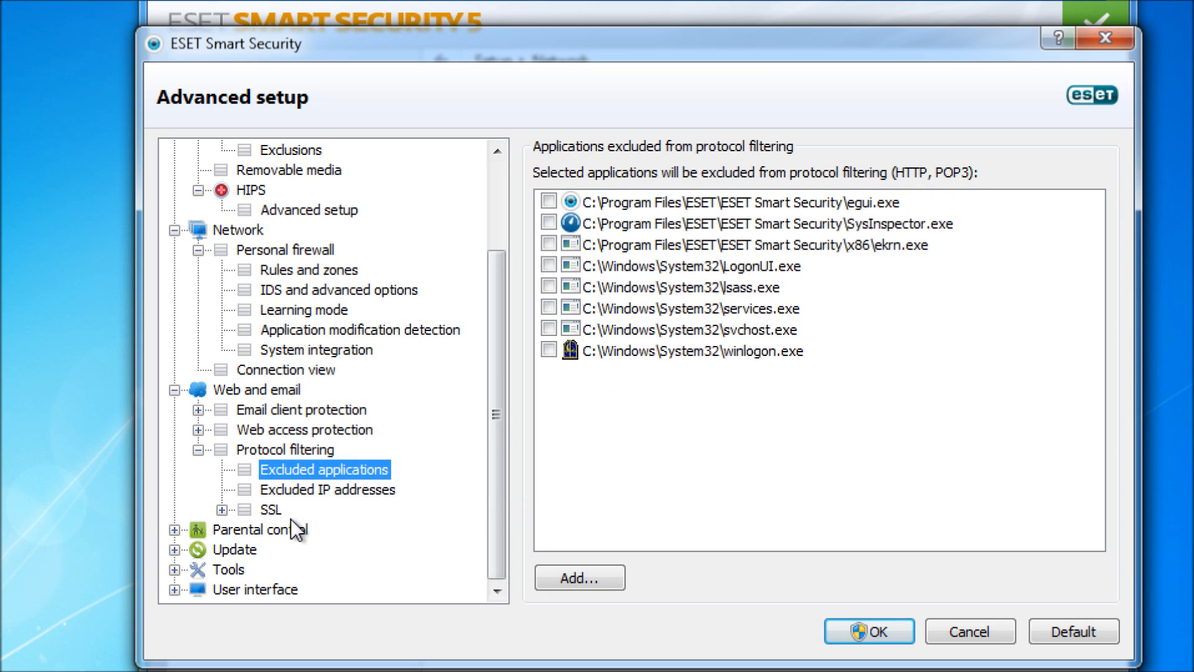
left_click(293, 490)
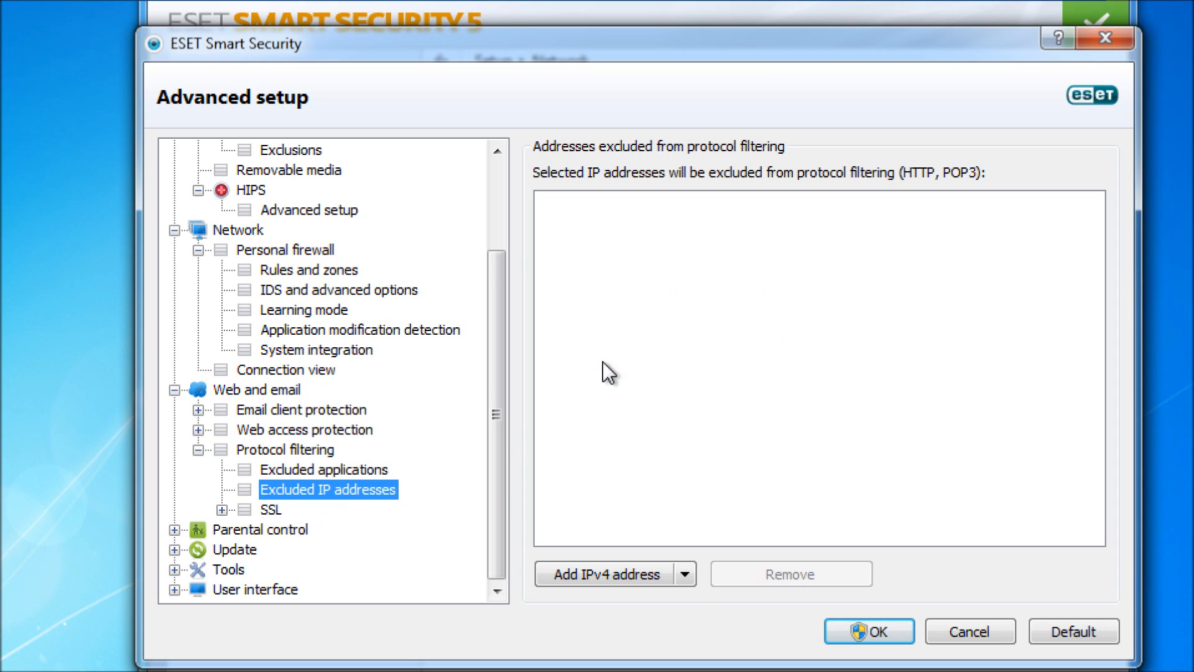
left_click(687, 575)
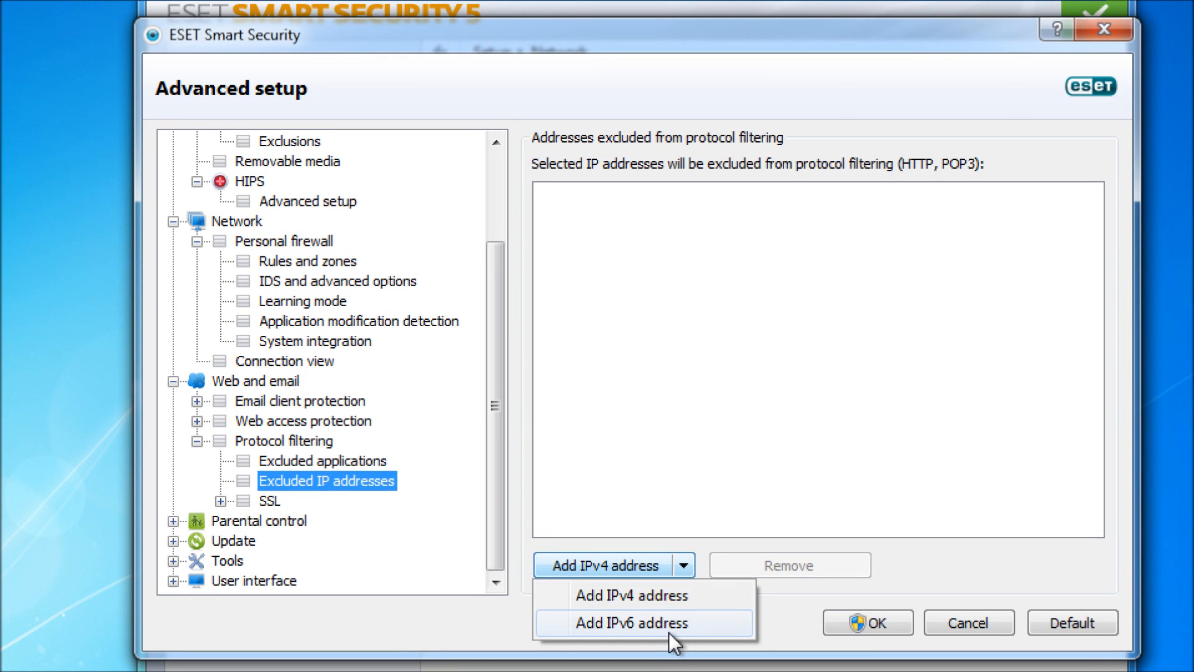
left_click(728, 436)
Examine the SSL protocol checking and its trusted and excluded certificates, and leave Advanced setup without saving
left_click(268, 504)
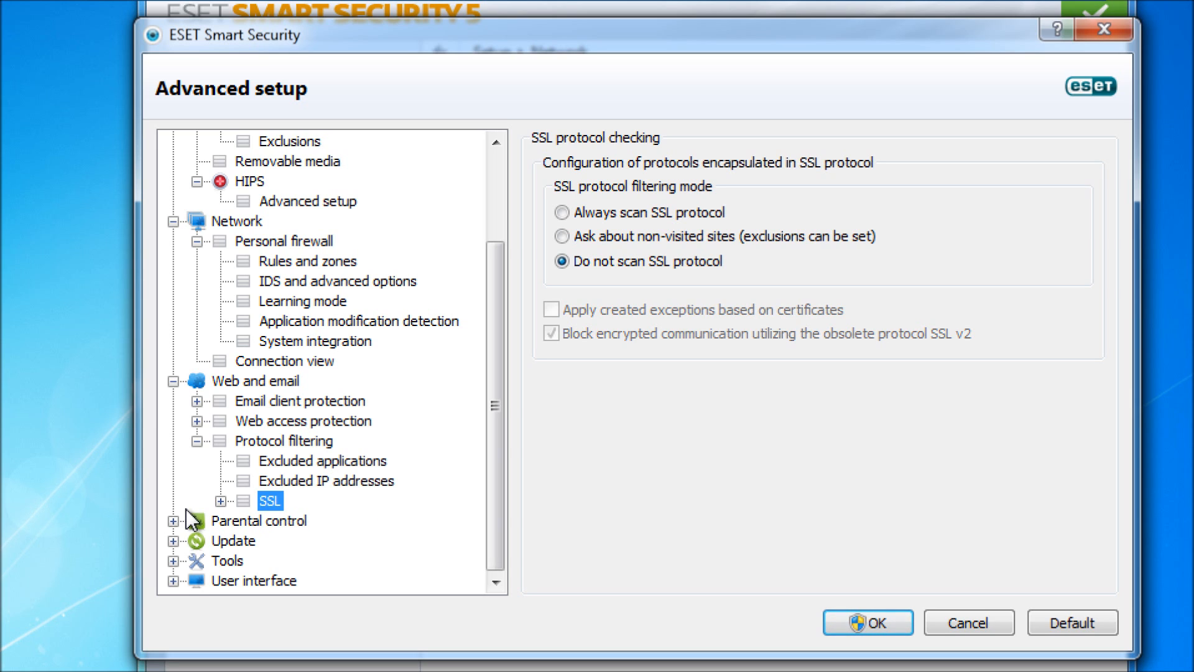
left_click(221, 501)
left_click(223, 502)
left_click(222, 502)
left_click(244, 521)
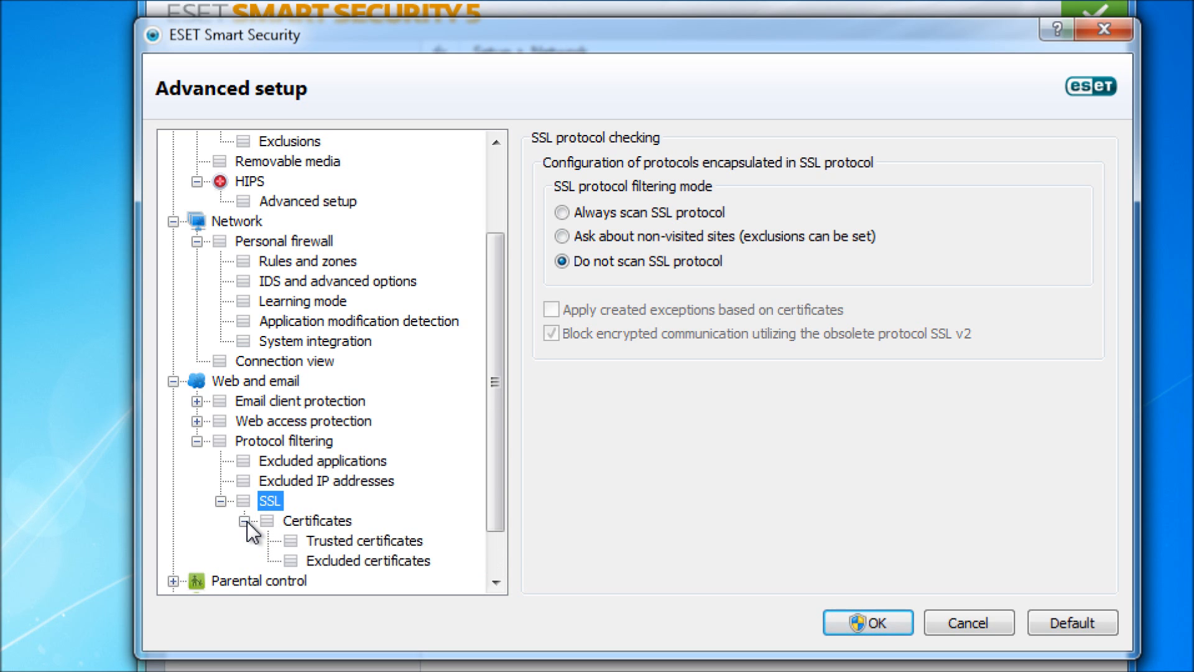
left_click(349, 541)
left_click(345, 562)
left_click(244, 521)
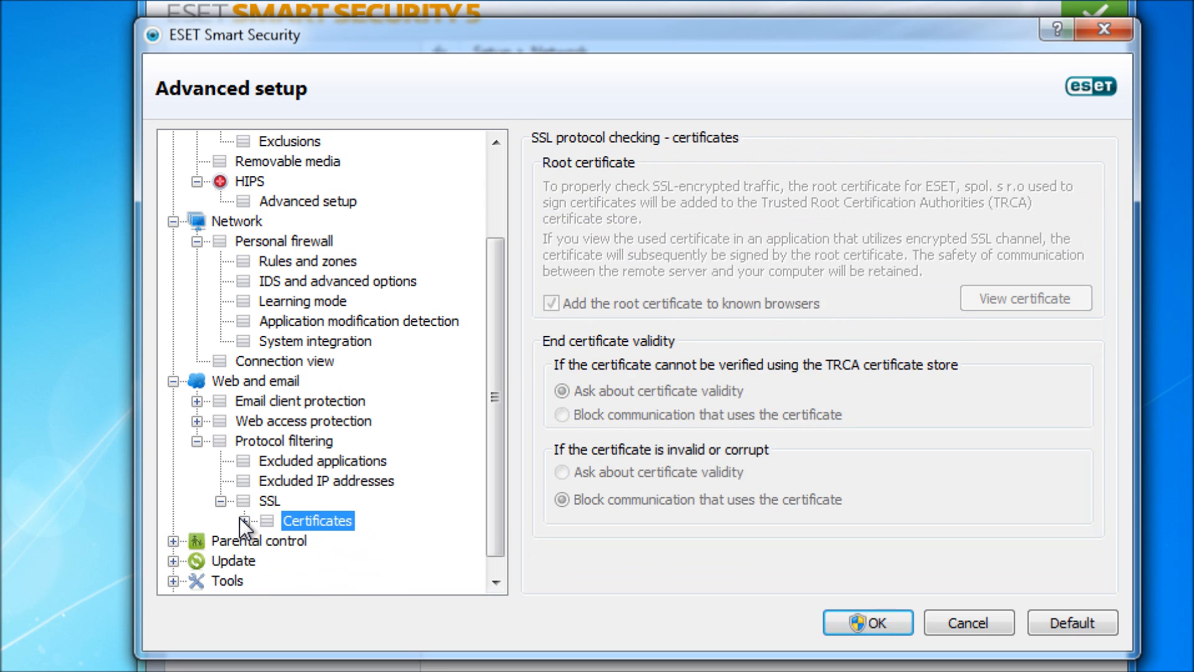
left_click(222, 500)
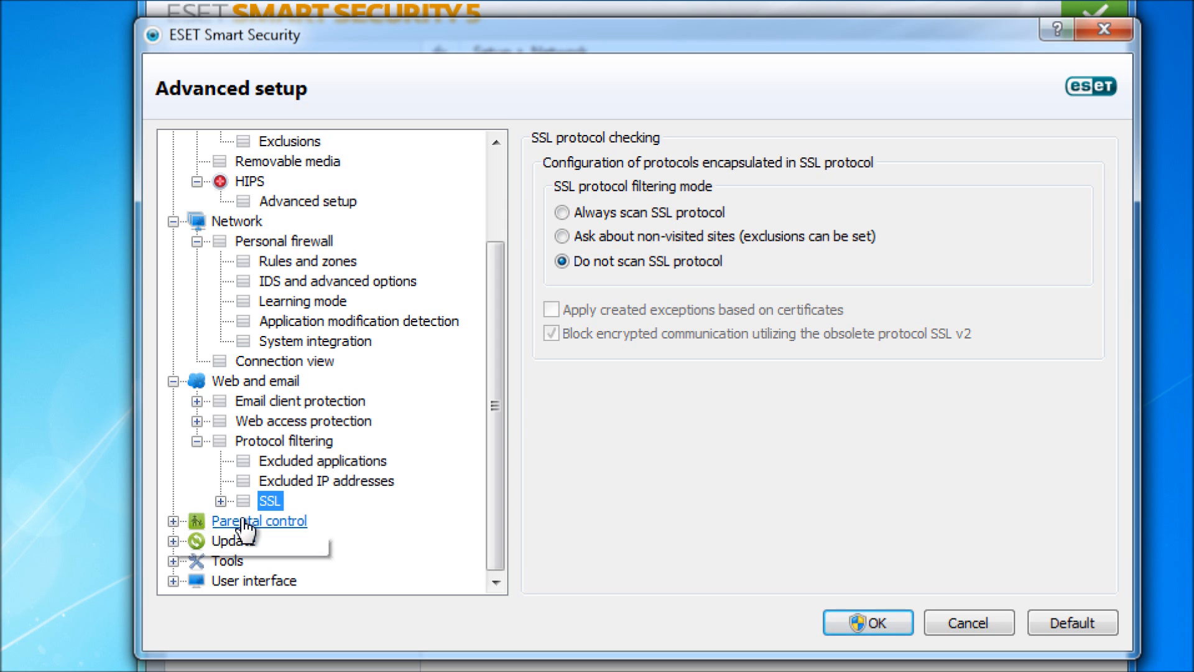
left_click(951, 625)
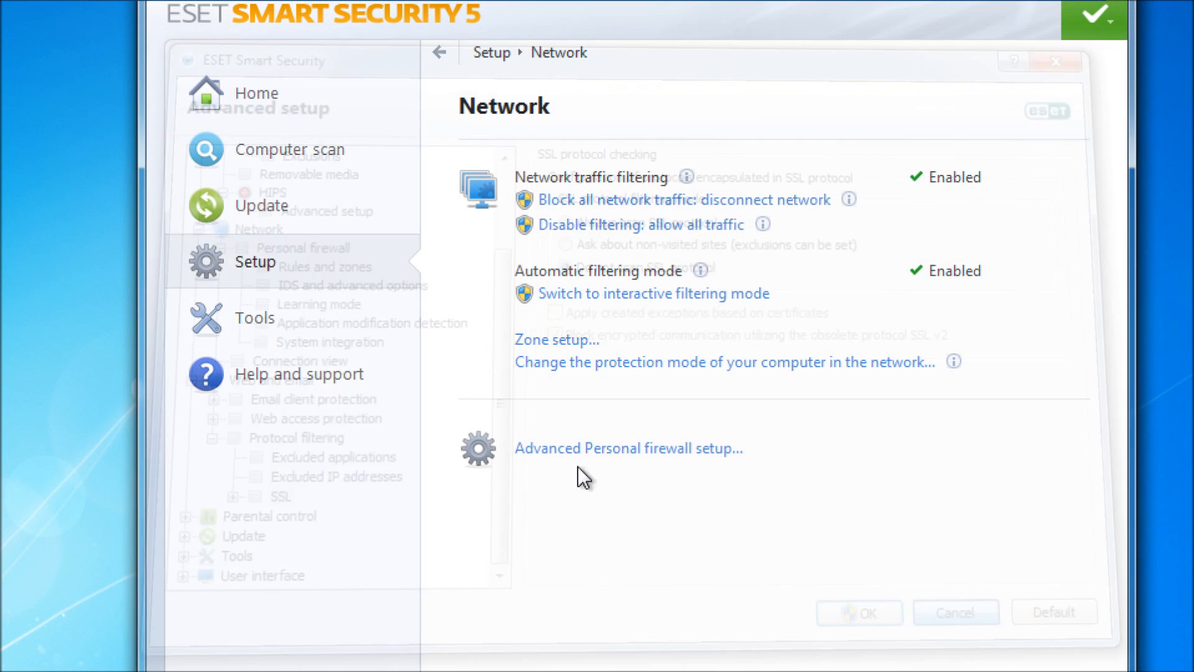
View the Tools overview and the protection status on the Home page
left_click(255, 318)
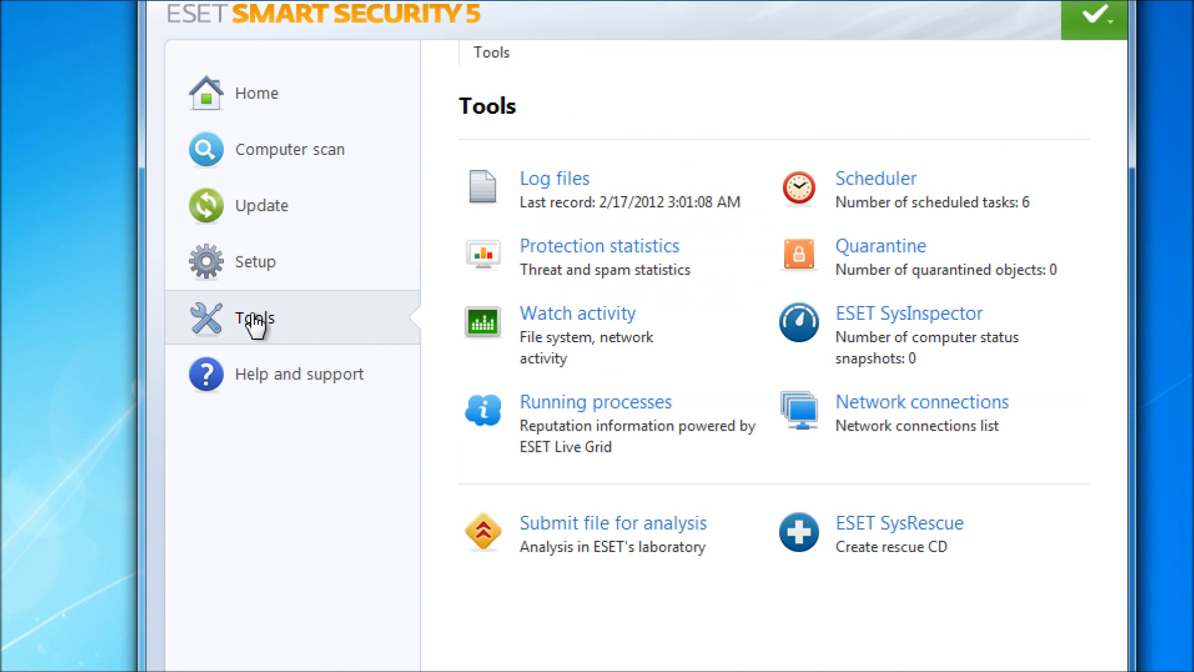
left_click(279, 107)
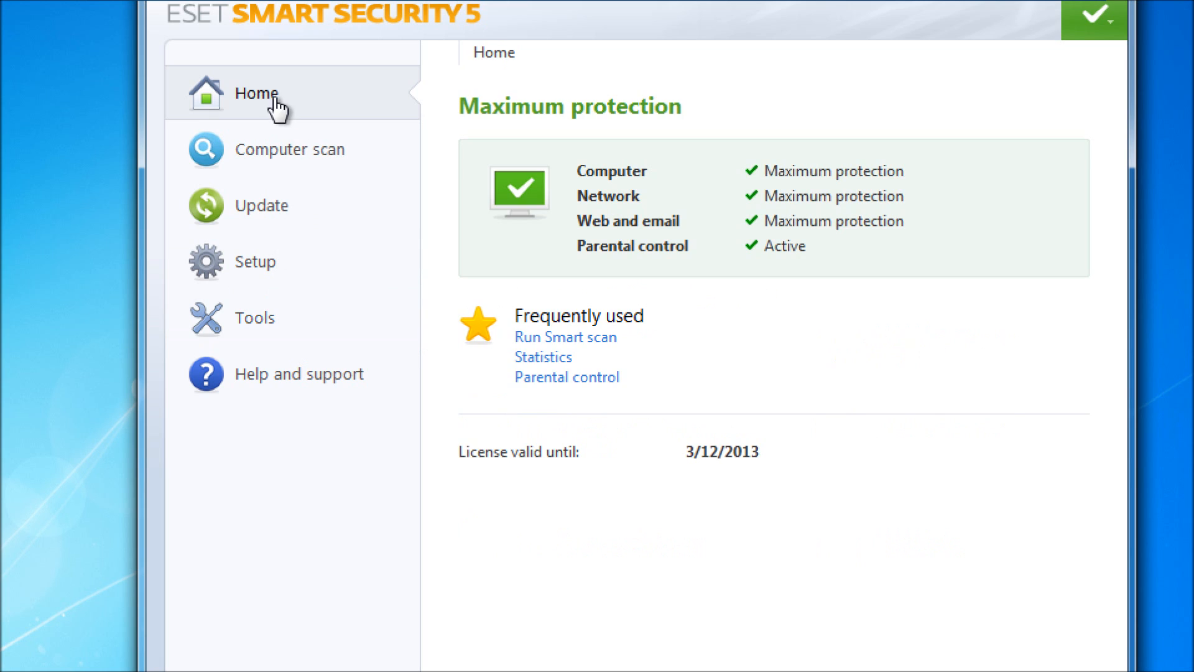
left_click(271, 335)
Assign the Child role to the Parental control account listed between Administrator and Guest
left_click(261, 263)
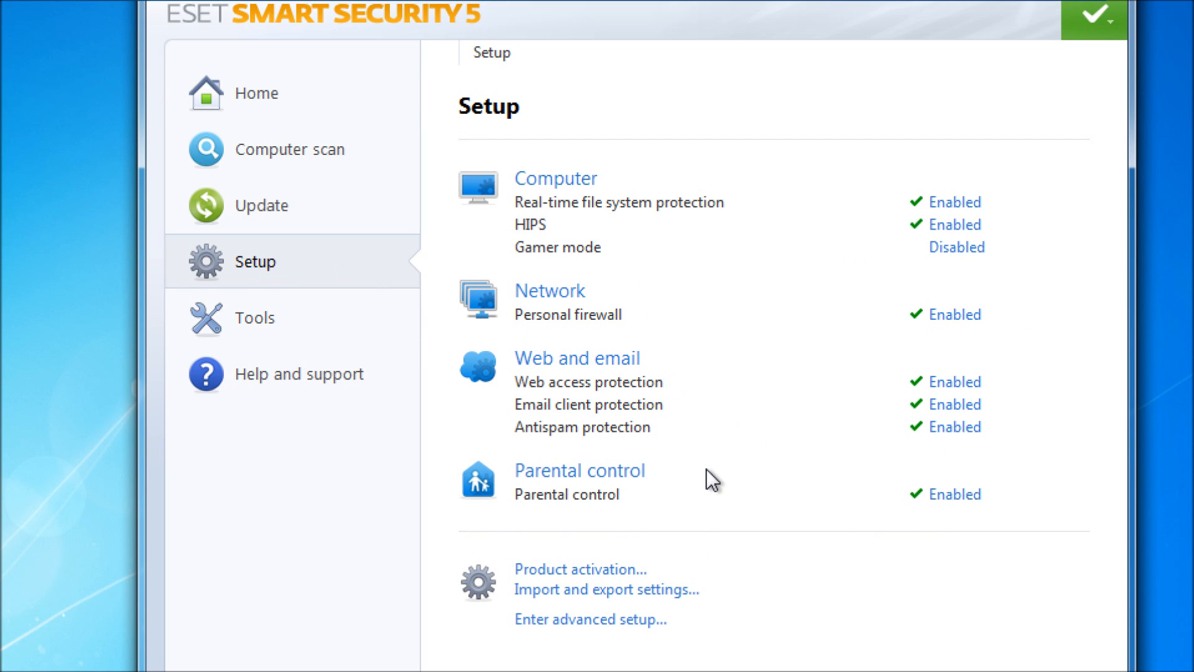
left_click(614, 471)
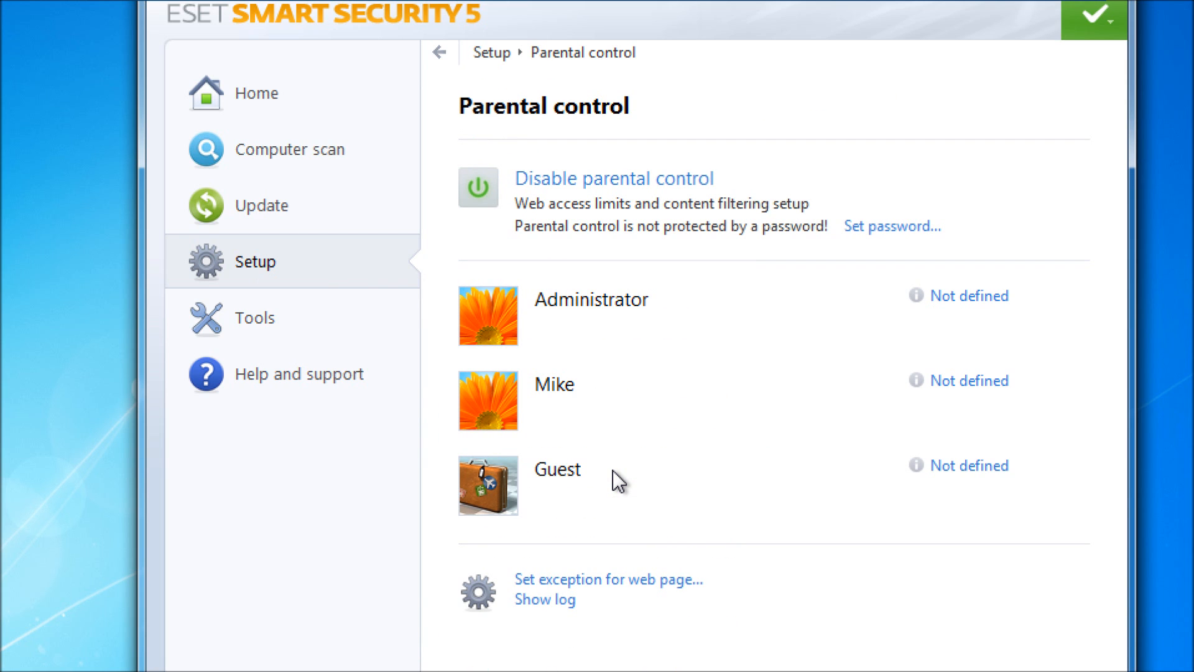
left_click(1005, 390)
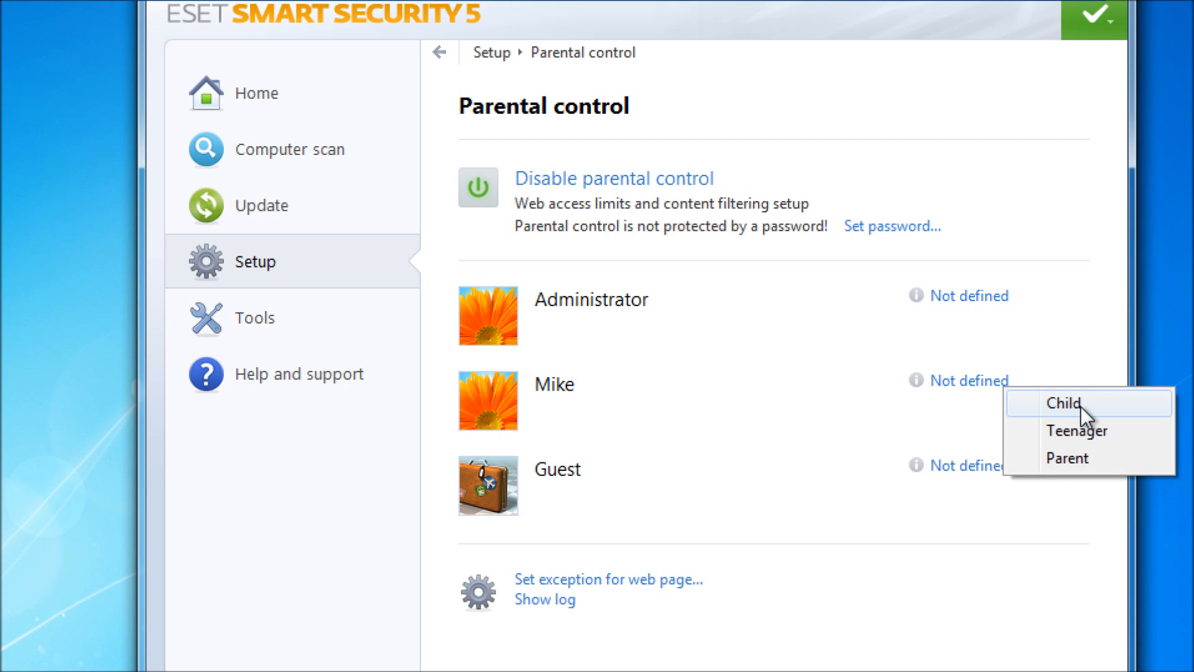
left_click(964, 390)
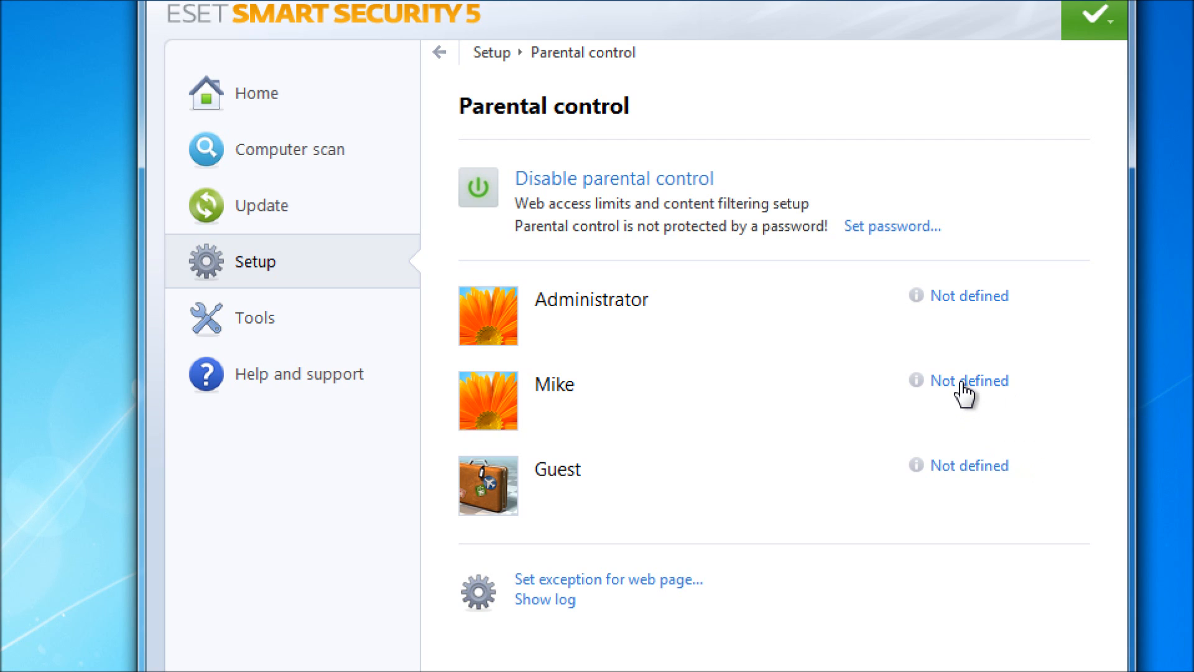
left_click(969, 376)
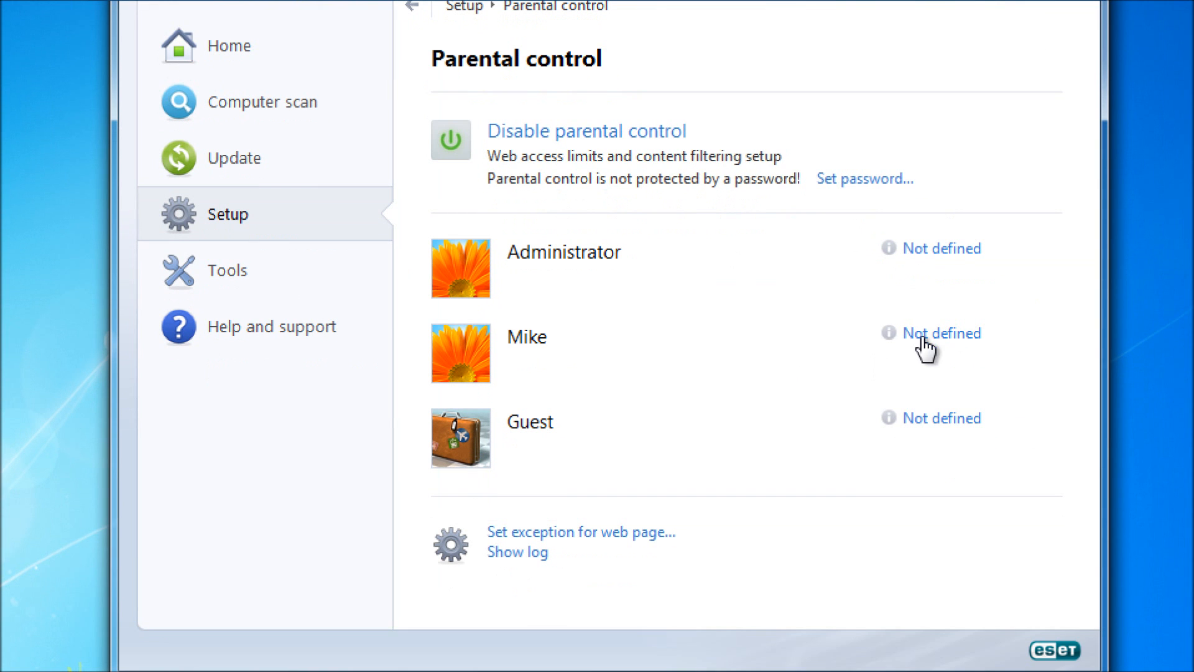
left_click(923, 339)
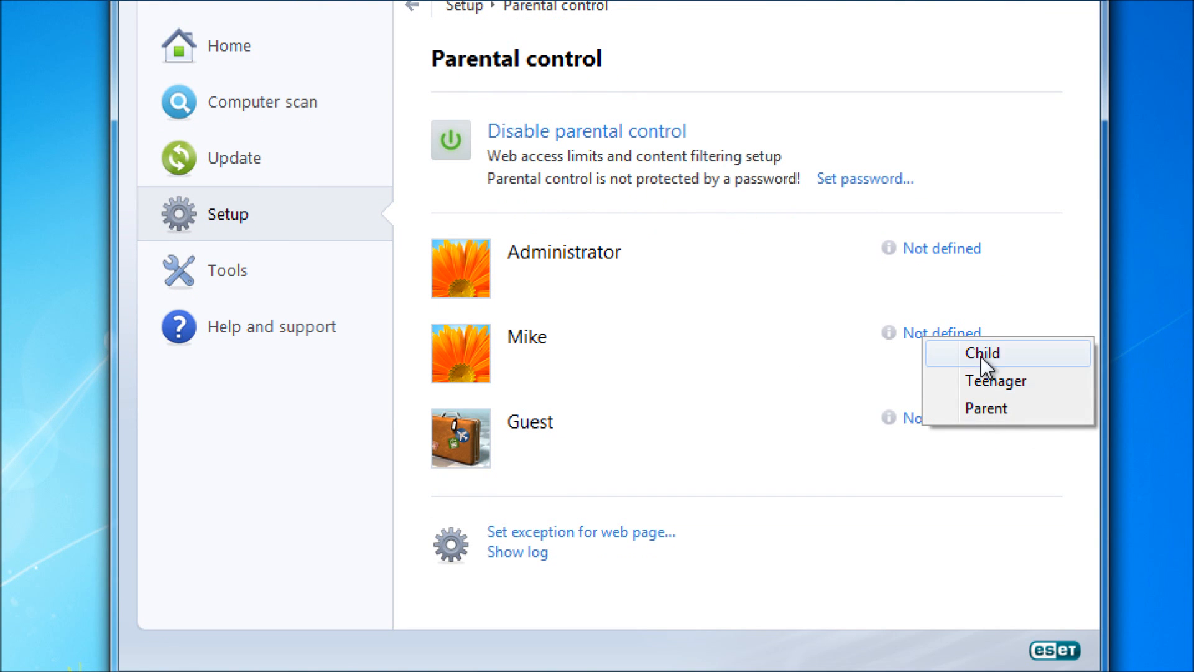
left_click(986, 349)
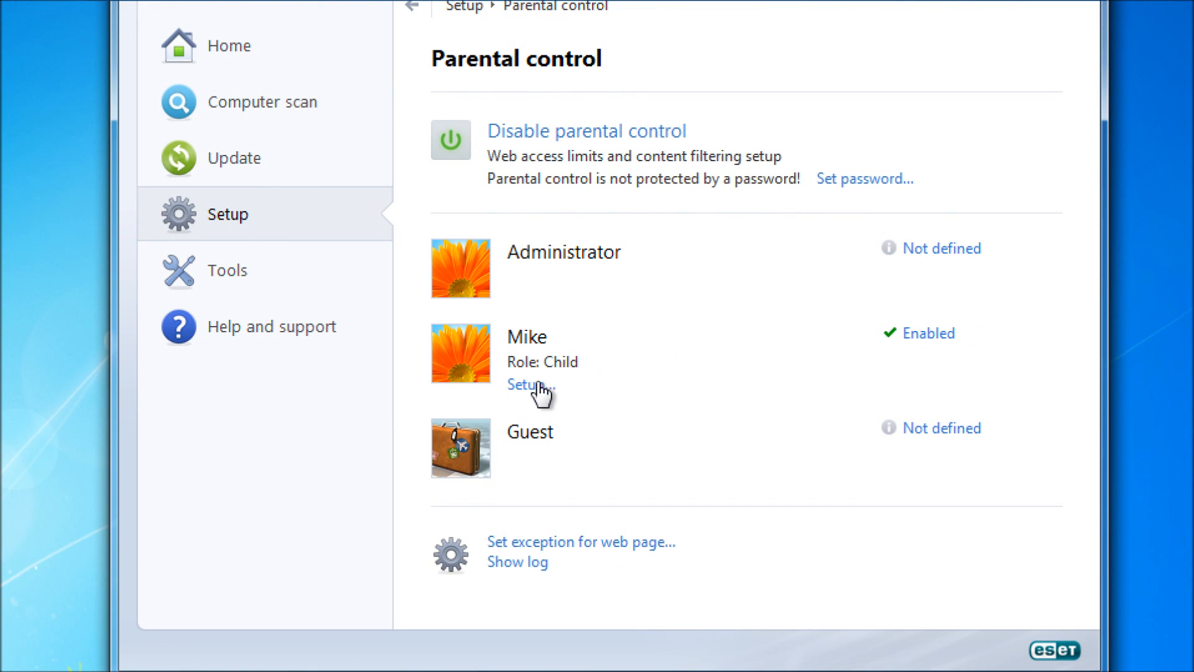
Review the Child account's allowed content categories and its blocked and allowed web page lists, and leave without saving
left_click(539, 387)
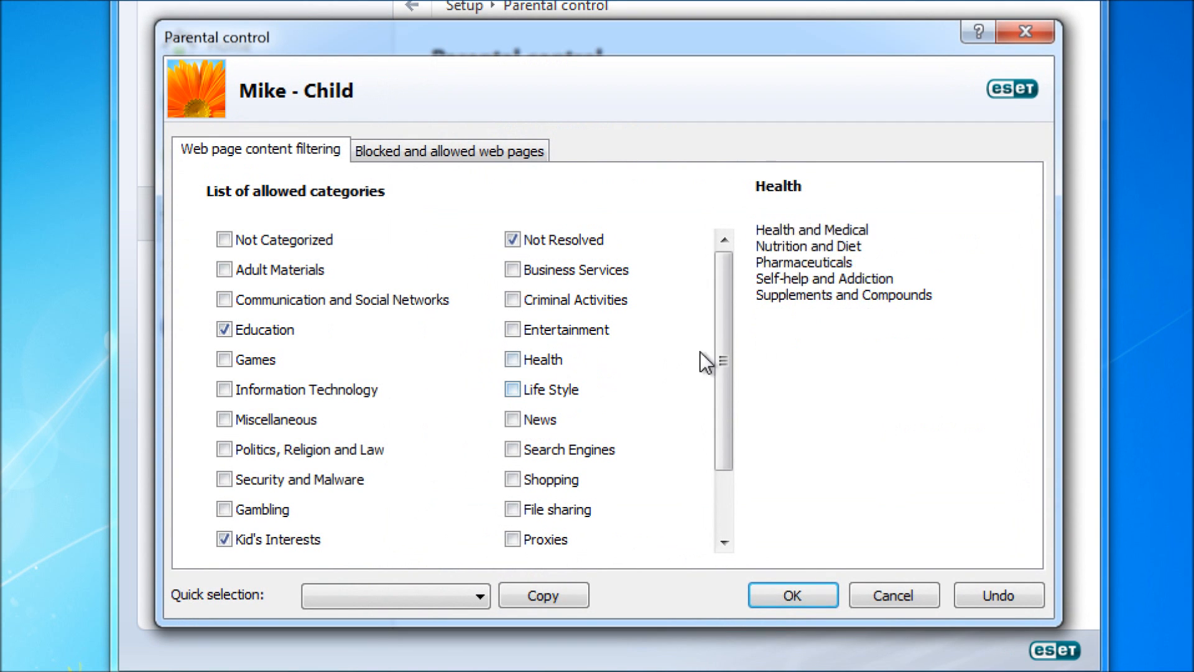
left_click_drag(722, 273, 714, 383)
scroll(719, 461, "up", 1)
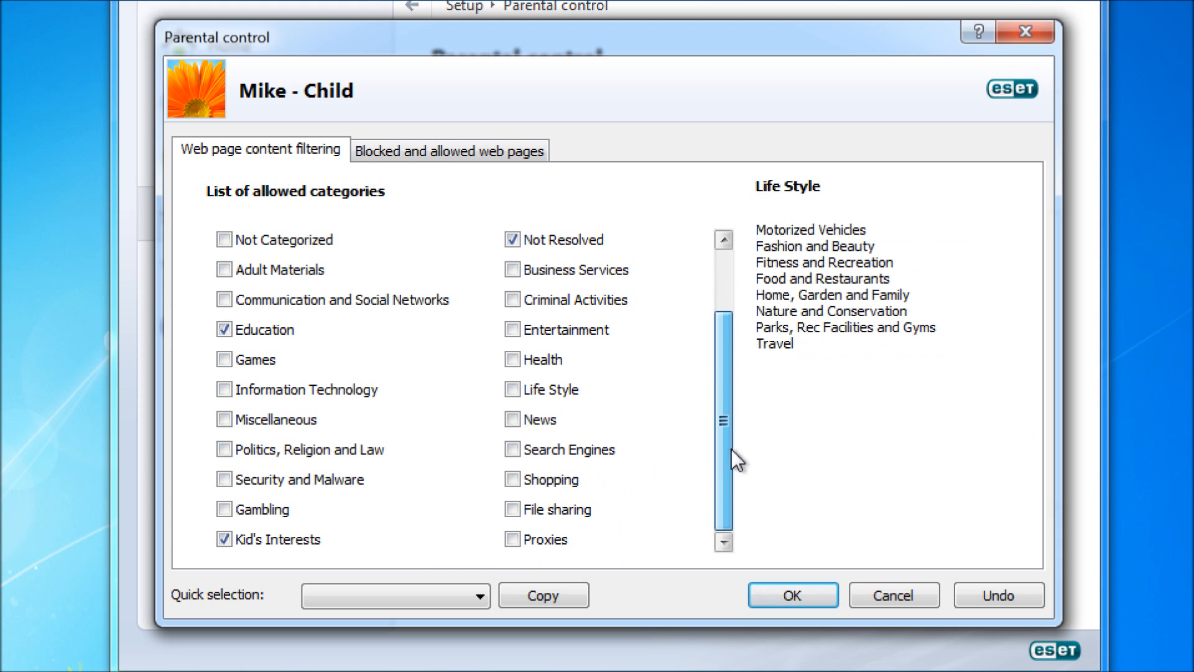
scroll(730, 479, "down", 1)
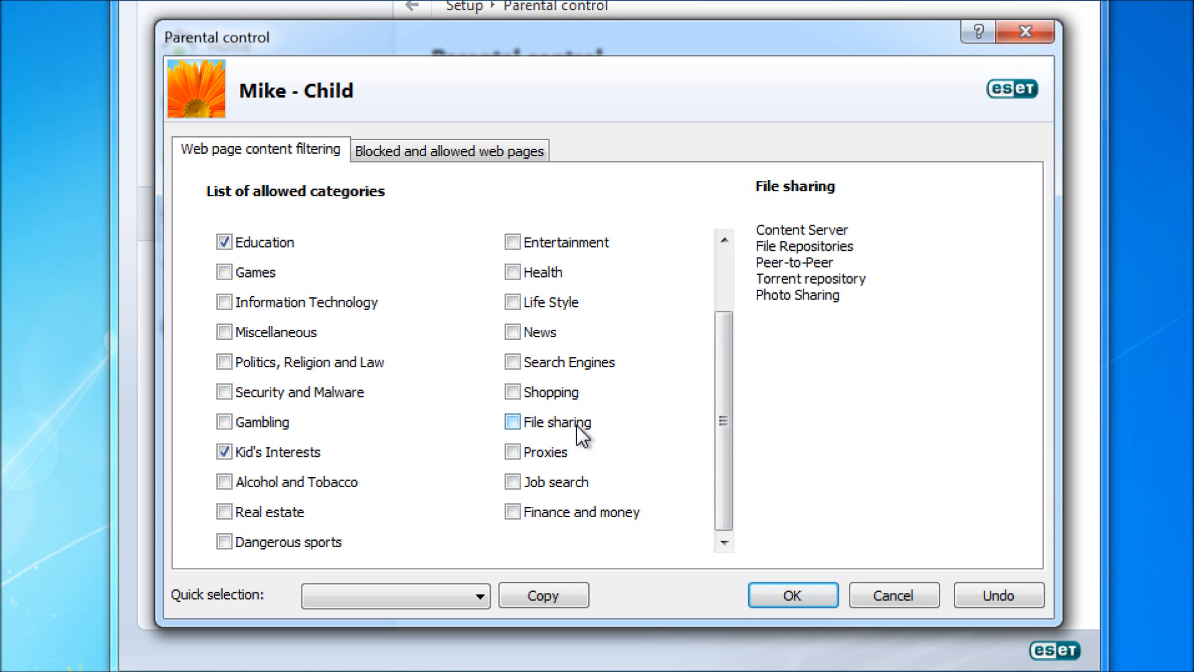
left_click(475, 152)
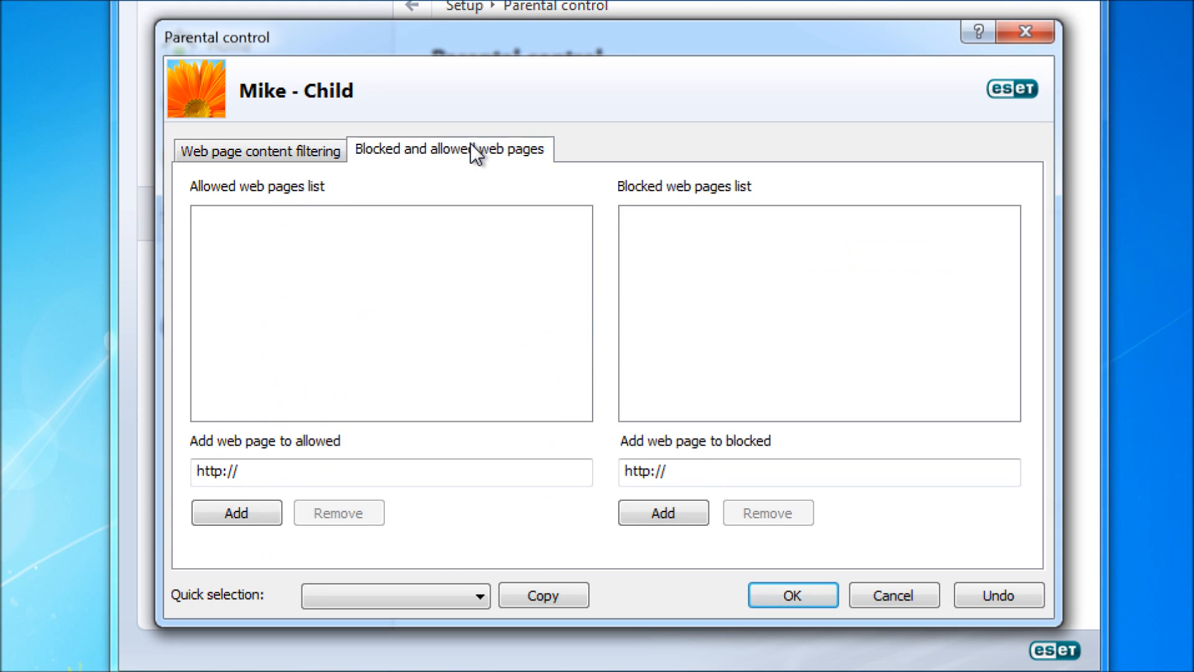
left_click(323, 156)
key("ctrl+Tab")
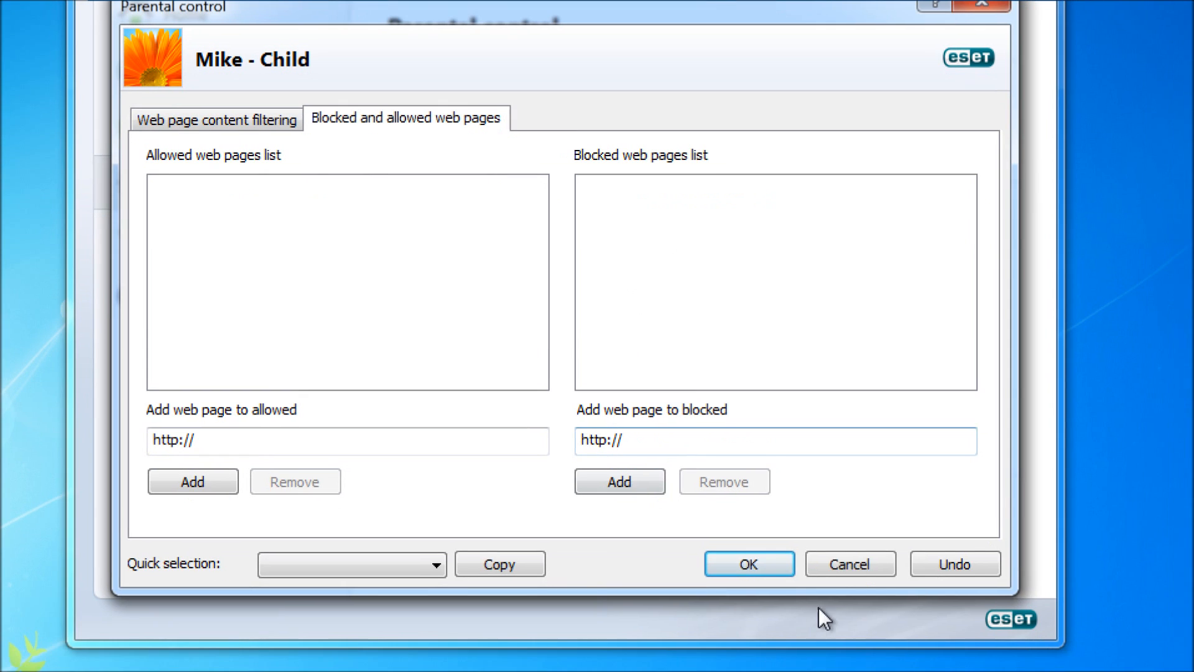
left_click(901, 597)
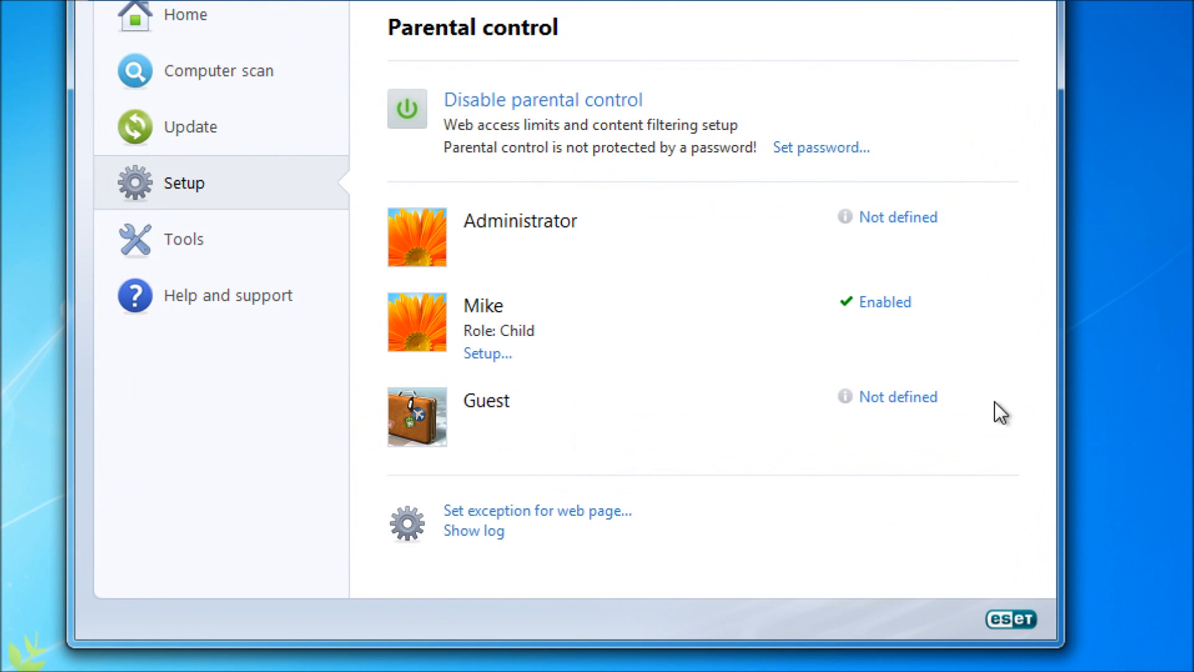
Disable parental control for the Child account, look at its category filtering without saving, and enable it again
left_click(885, 303)
left_click(886, 303)
left_click(887, 303)
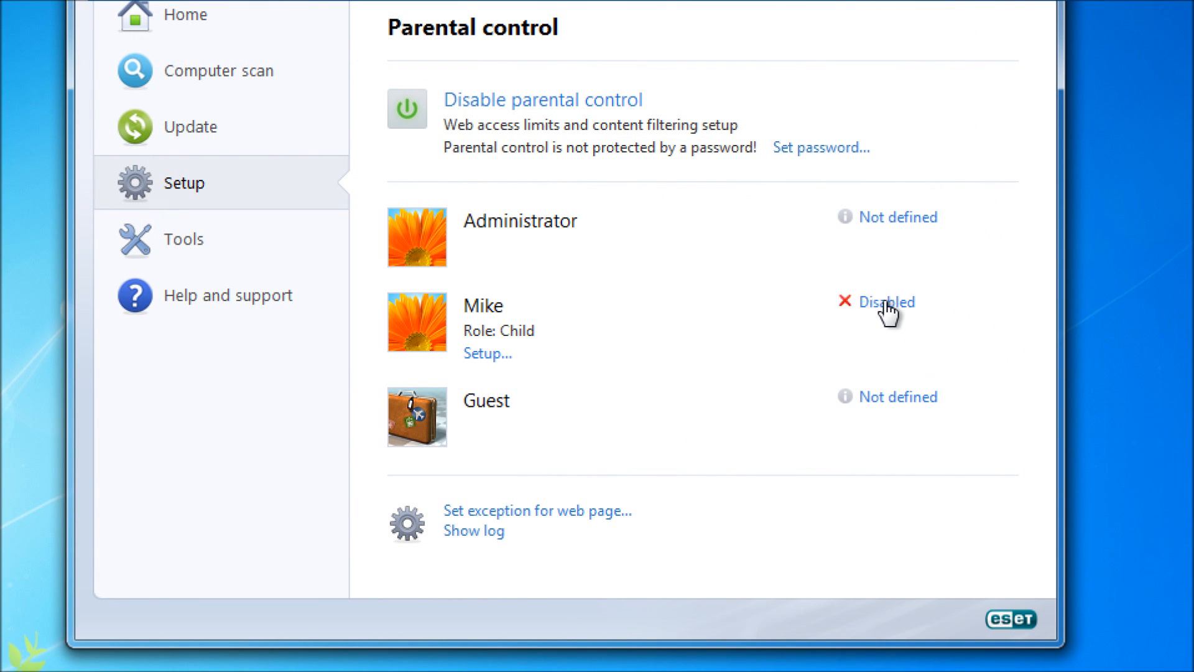
left_click(476, 354)
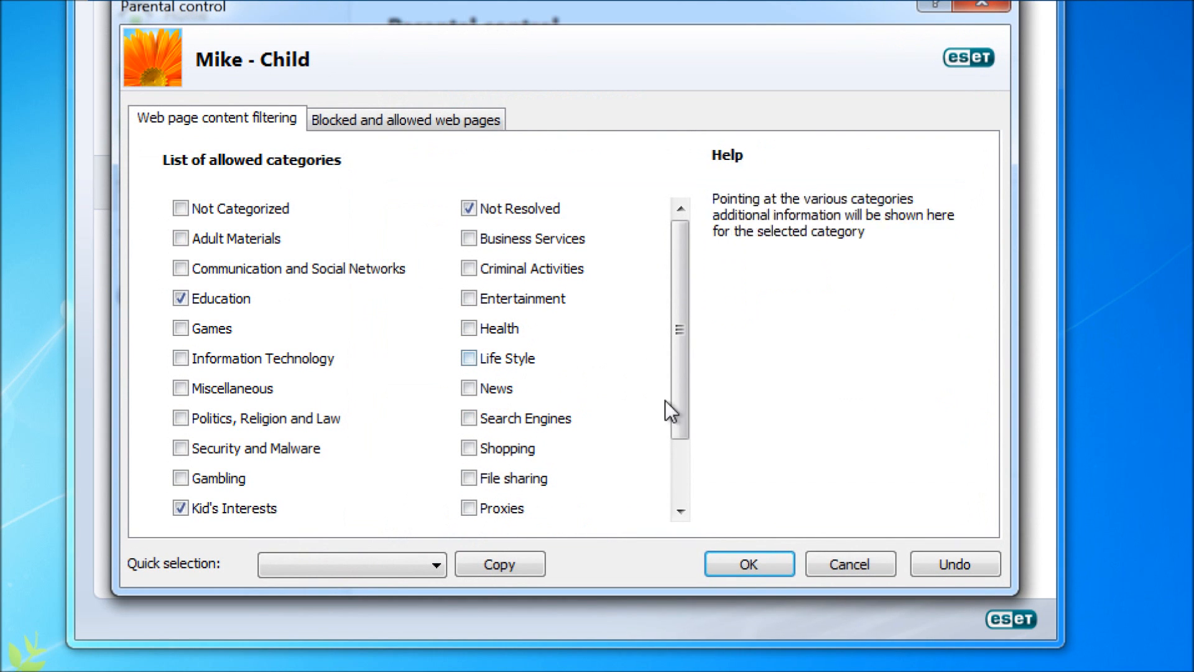
left_click(847, 564)
left_click(882, 305)
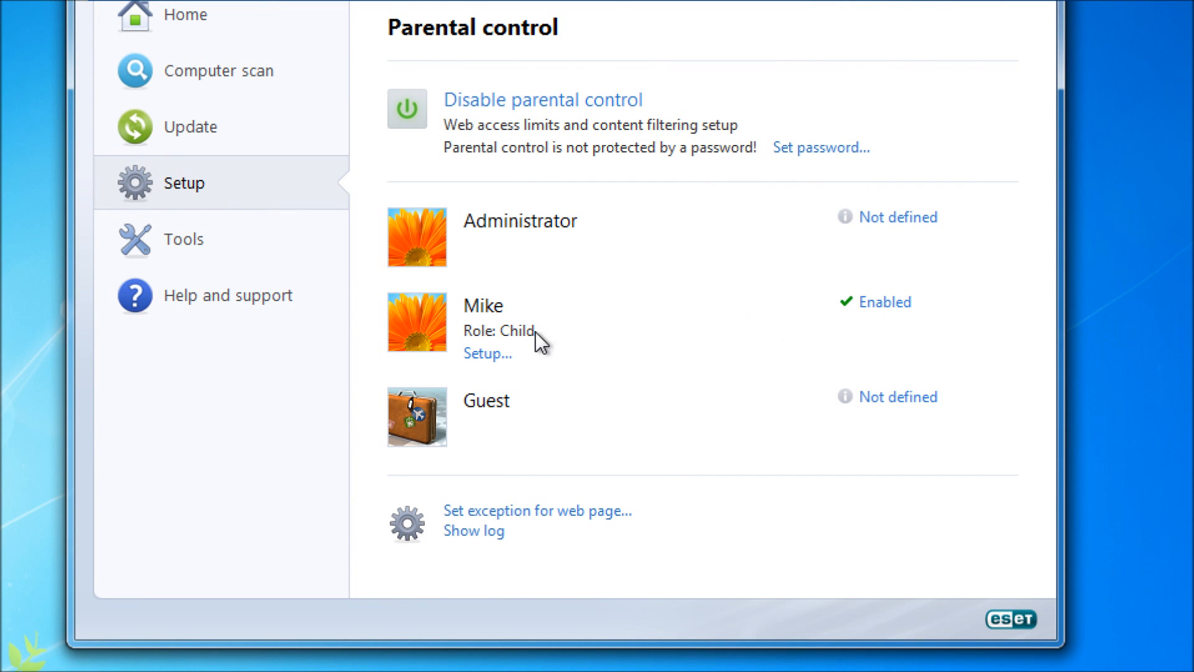
Look at the Child account's quick selection options and its allowed and blocked web page lists, and leave without saving
left_click(491, 353)
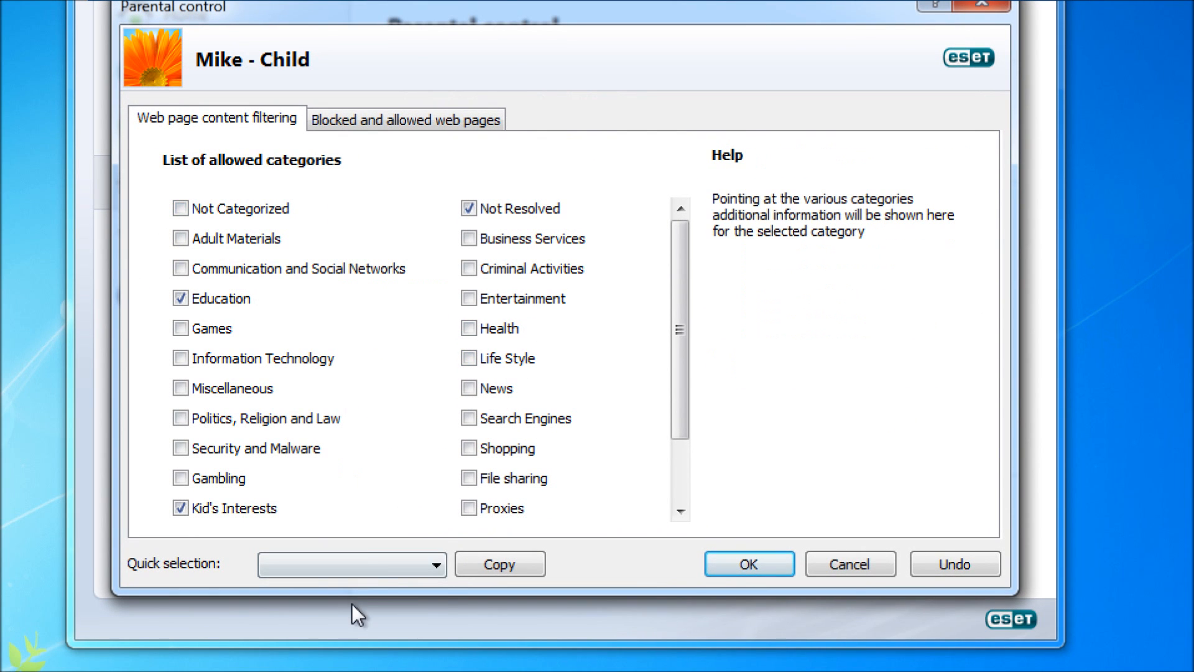
left_click(378, 576)
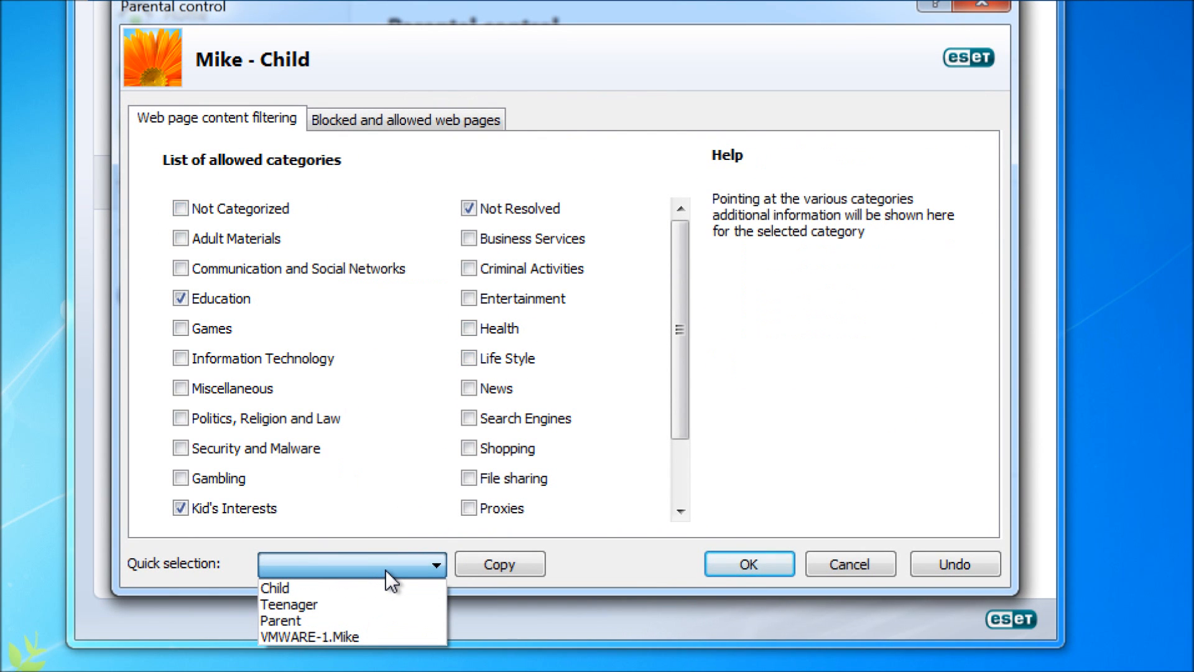
left_click(387, 570)
left_click(457, 114)
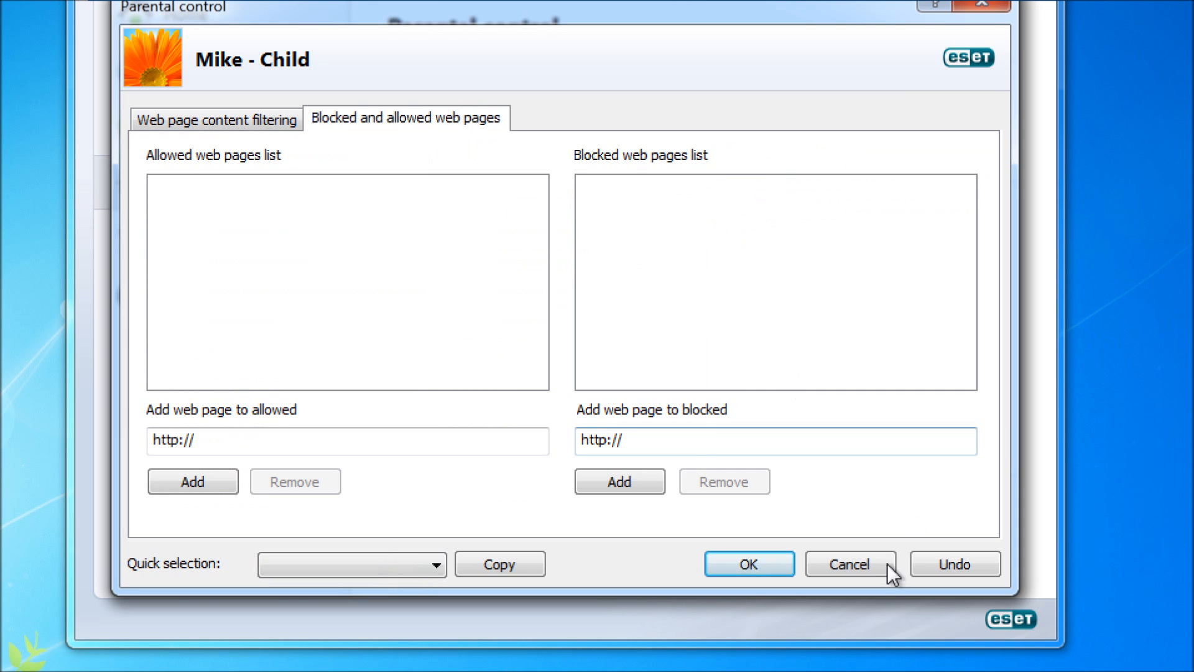
left_click(886, 564)
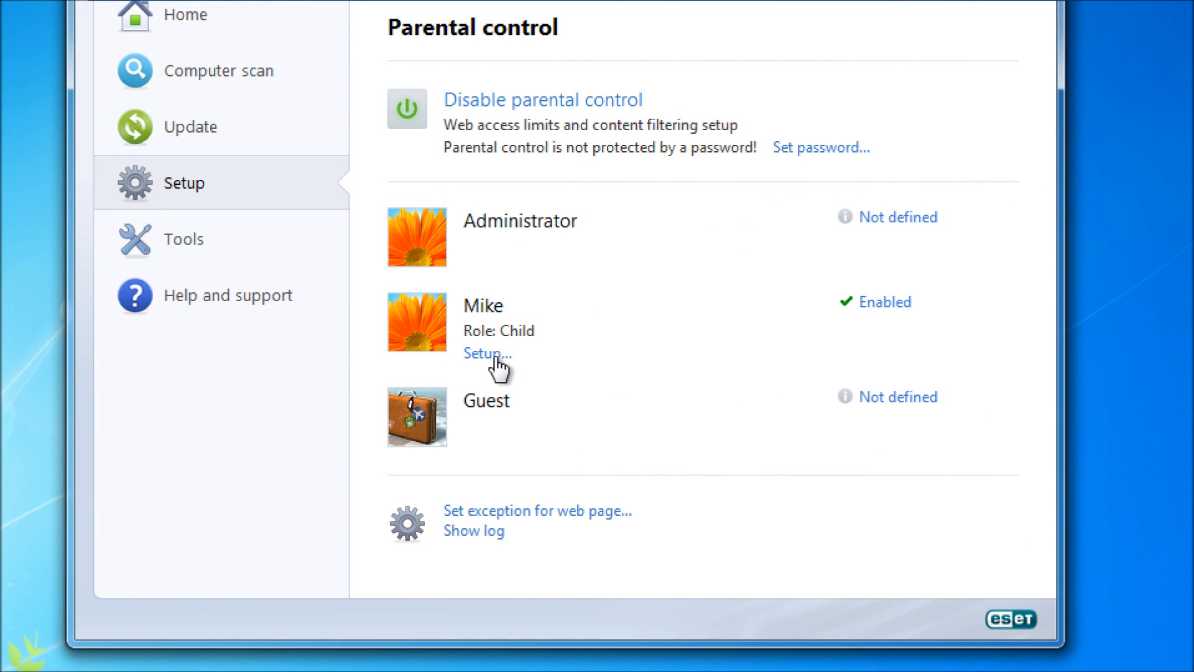
Reopen the Child account's filtering setup, choose Parent as the quick selection, and confirm the settings
left_click(491, 356)
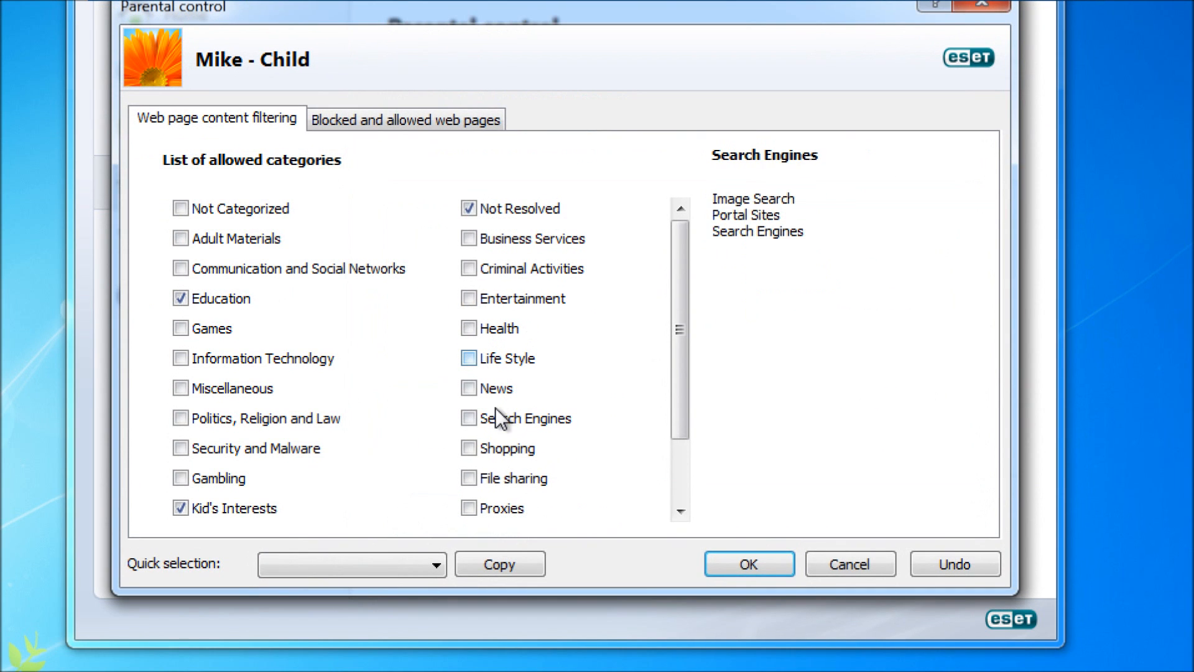
left_click(383, 119)
left_click(232, 123)
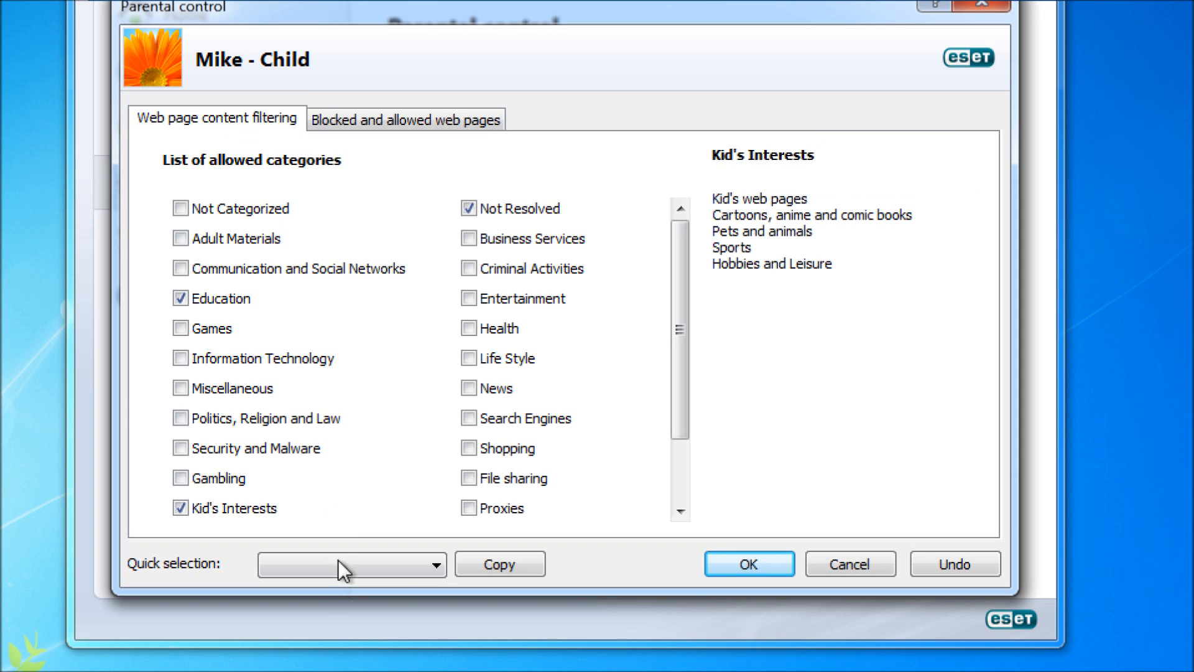
left_click(396, 571)
left_click(395, 571)
left_click(399, 571)
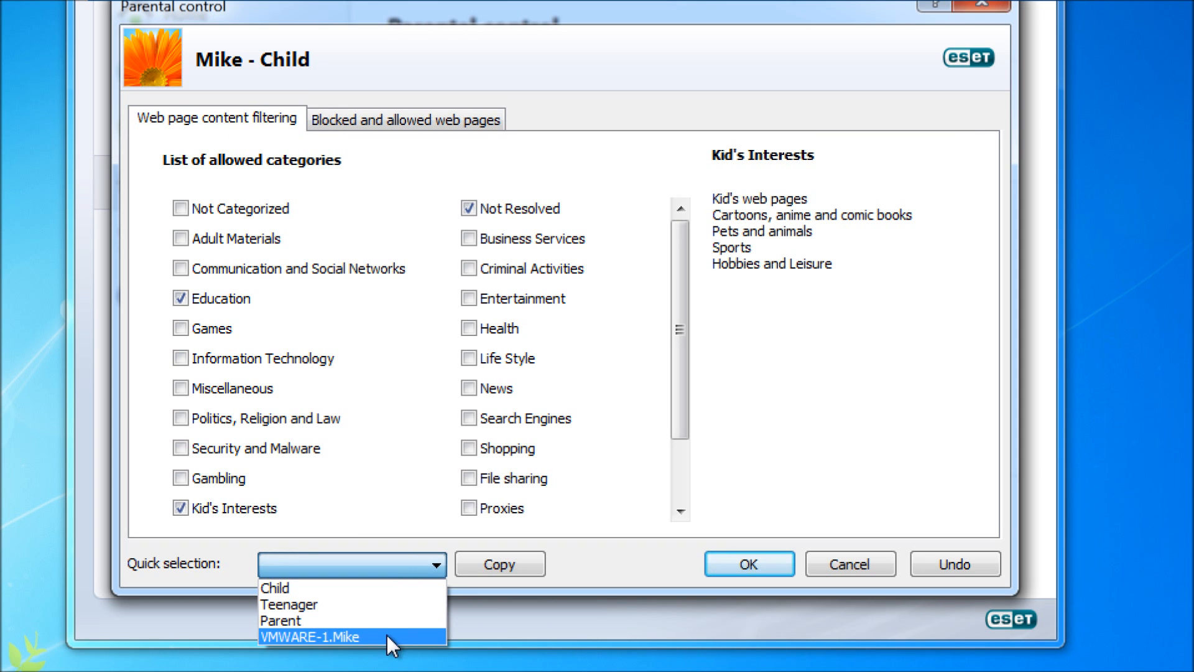
left_click(390, 620)
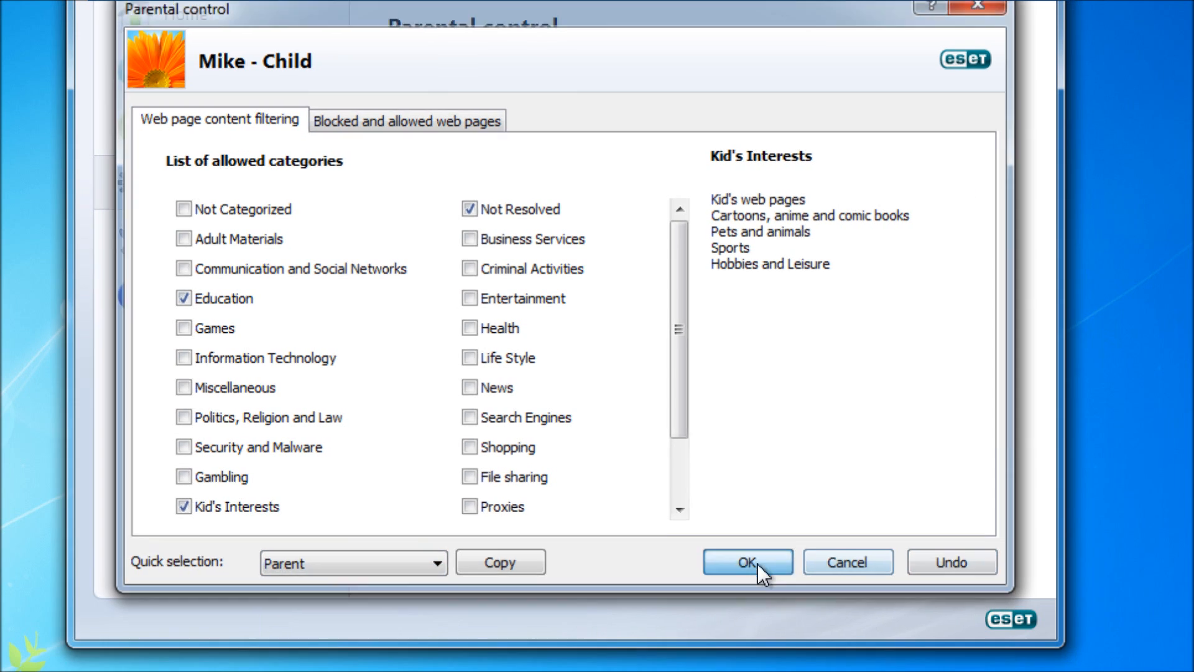
left_click(758, 564)
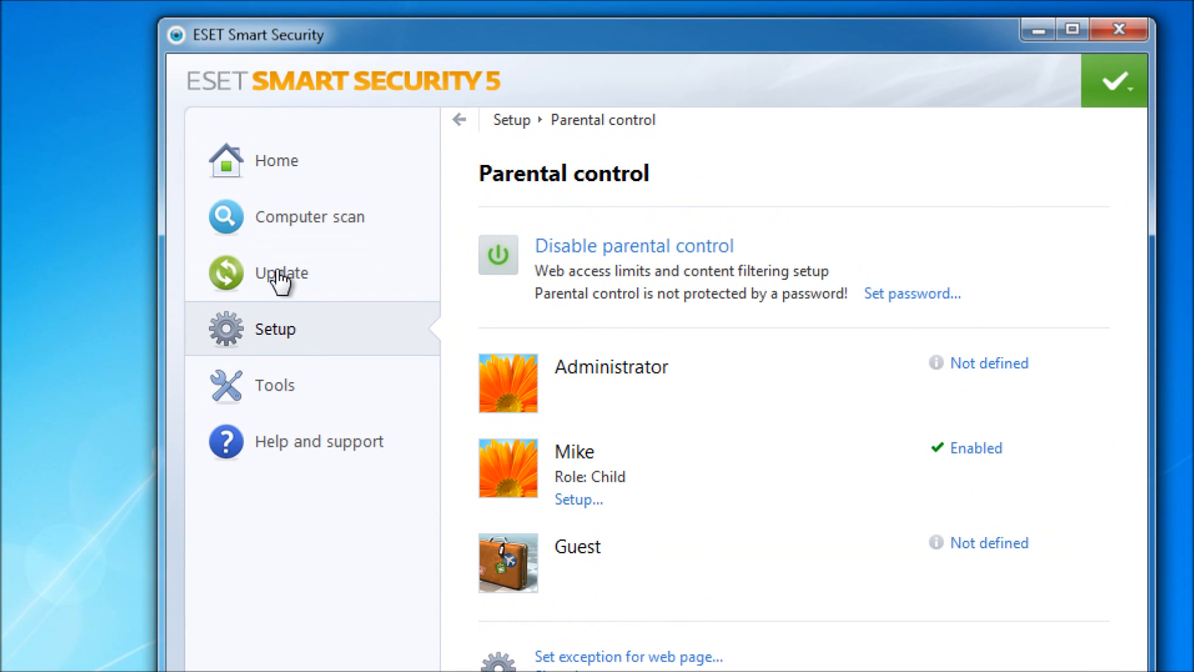
Return to the Setup overview and turn Gamer mode on and off again twice
left_click(228, 199)
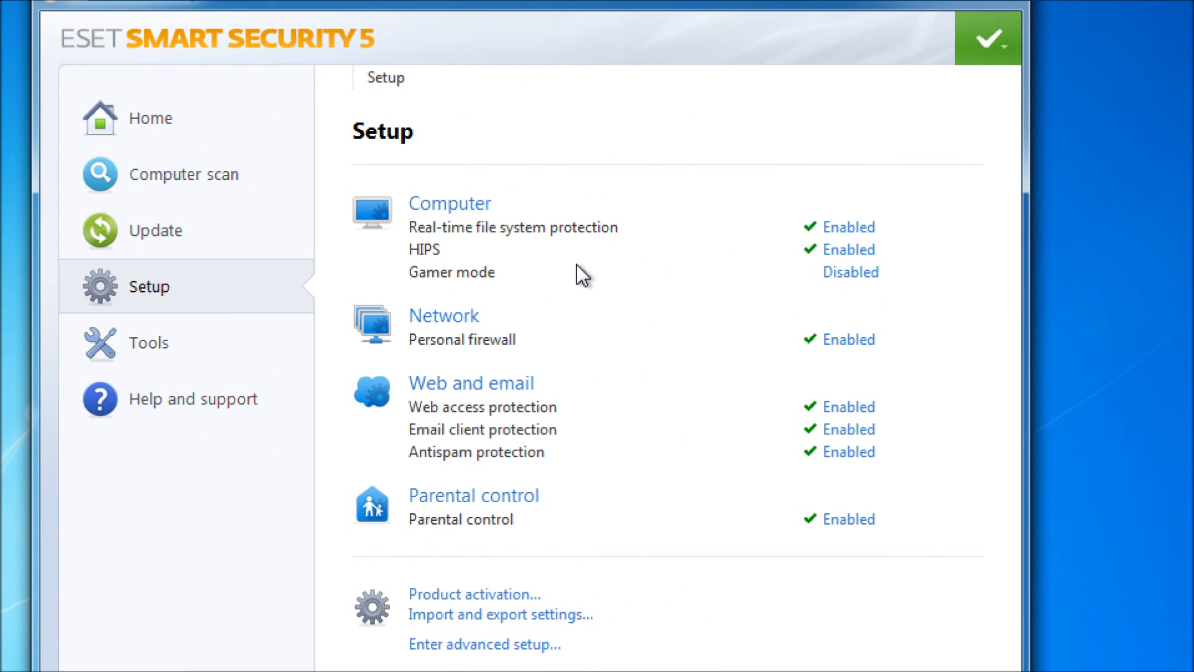
left_click(876, 277)
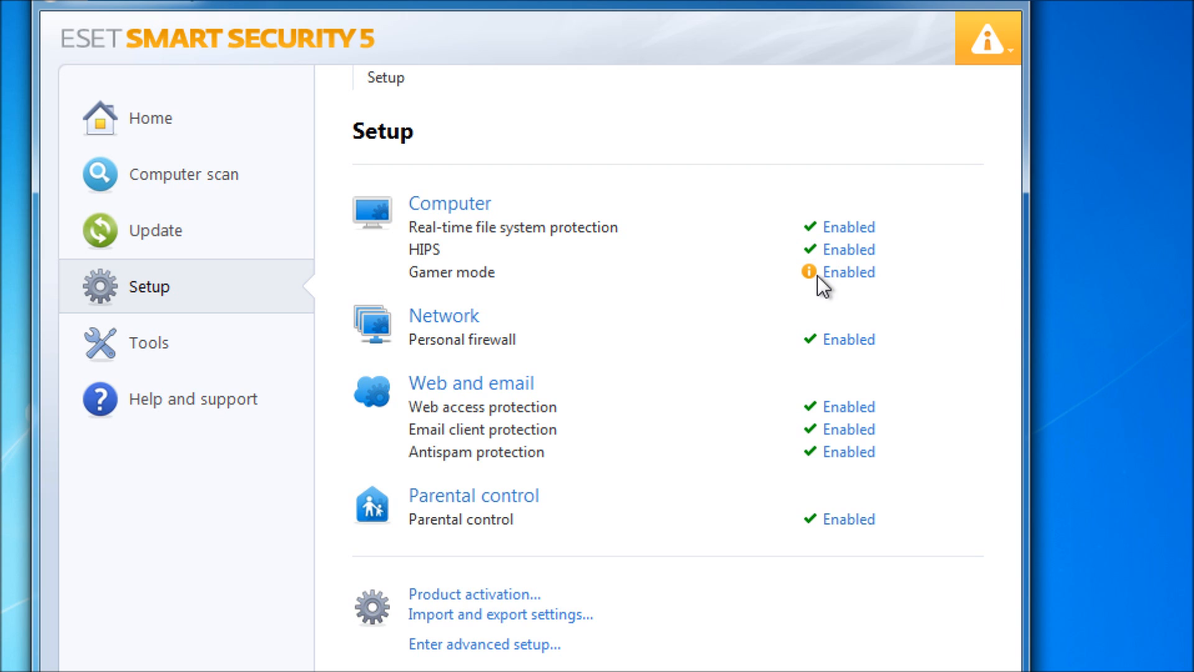
left_click(864, 278)
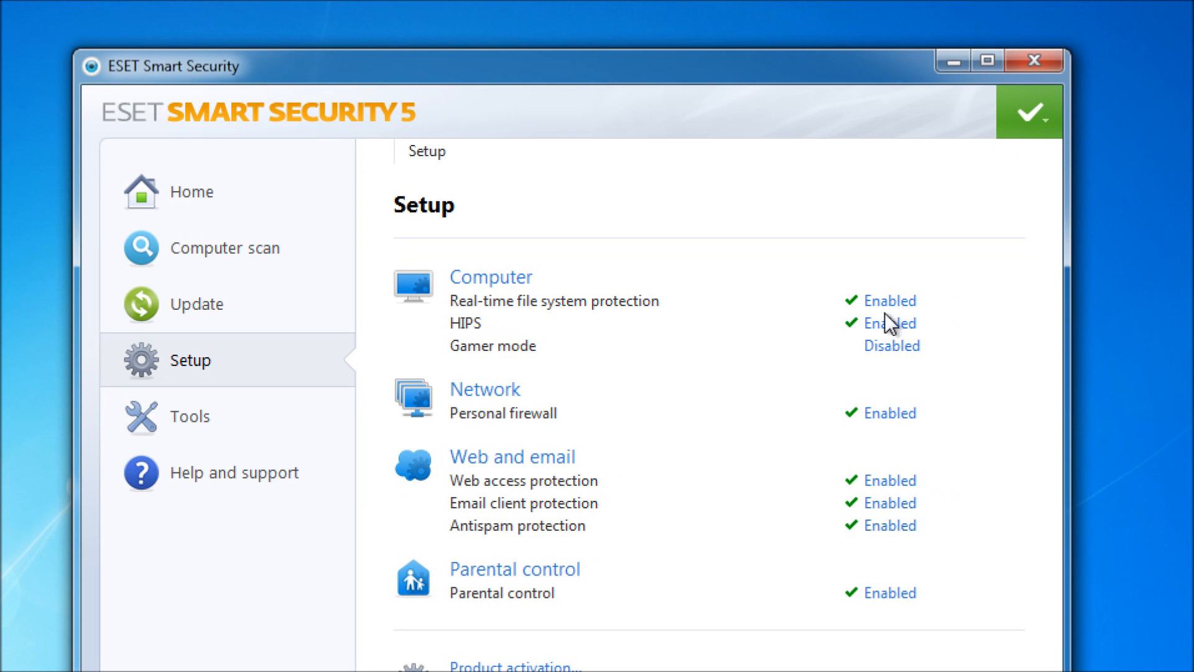
left_click(900, 353)
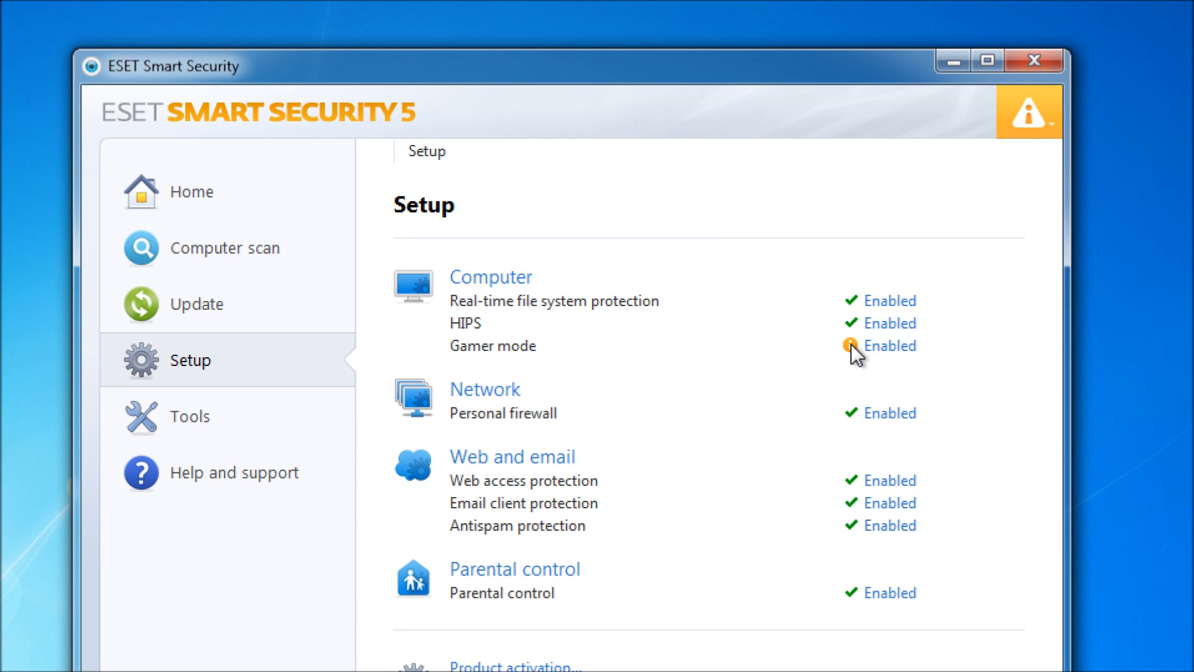
left_click(898, 353)
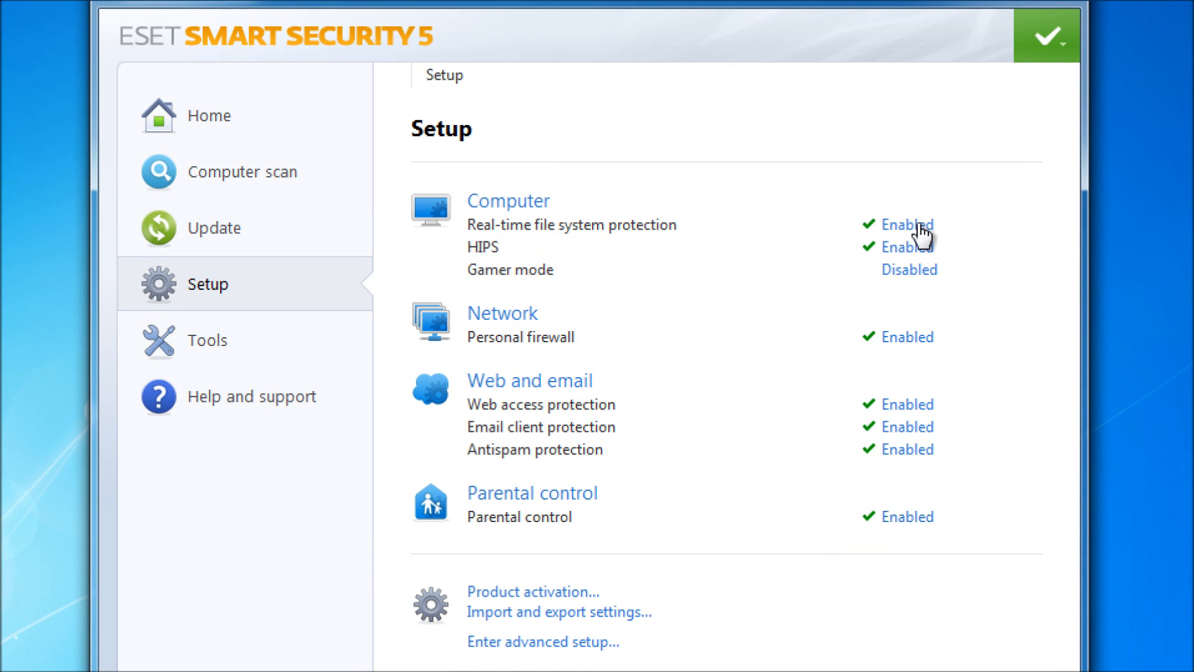
Show the running processes with their reputation information and widen the Risk level column
left_click(231, 338)
left_click(202, 346)
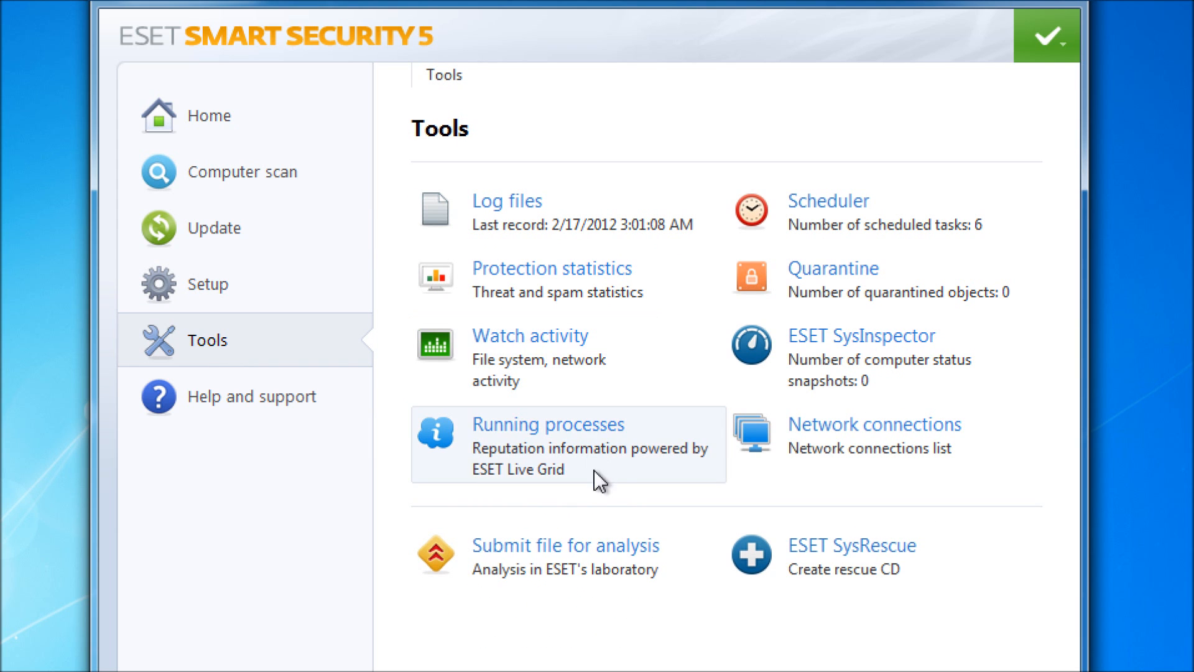
left_click(578, 436)
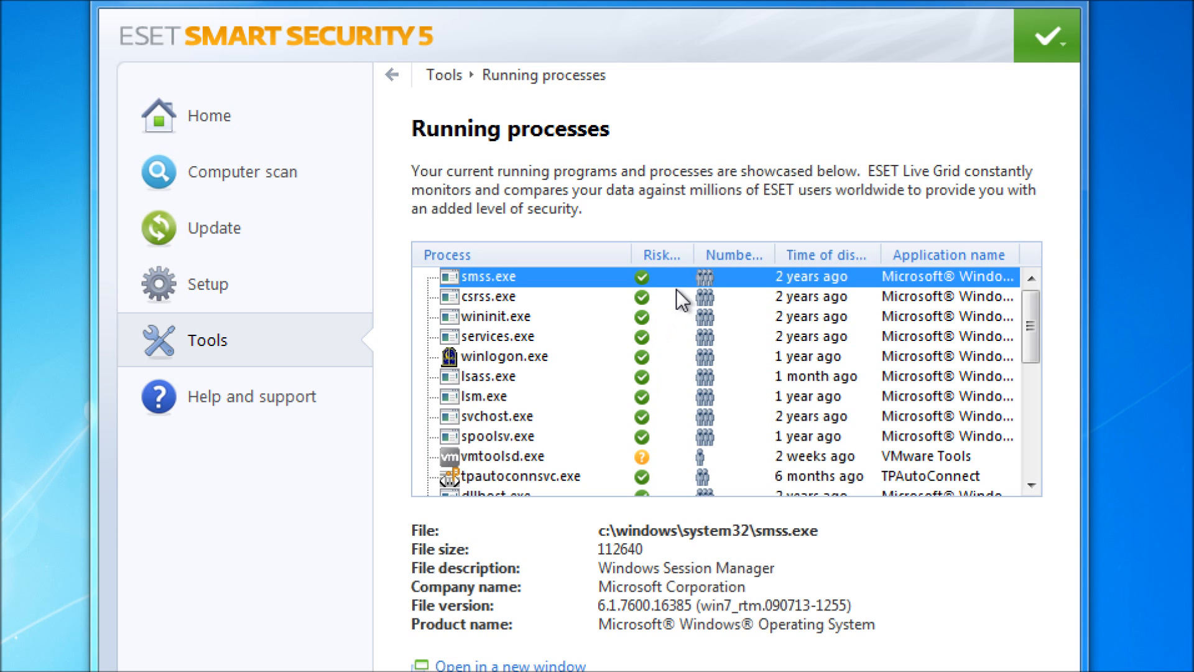
mouse_move(694, 254)
left_mouse_down()
mouse_move(811, 249)
mouse_move(717, 252)
left_mouse_up()
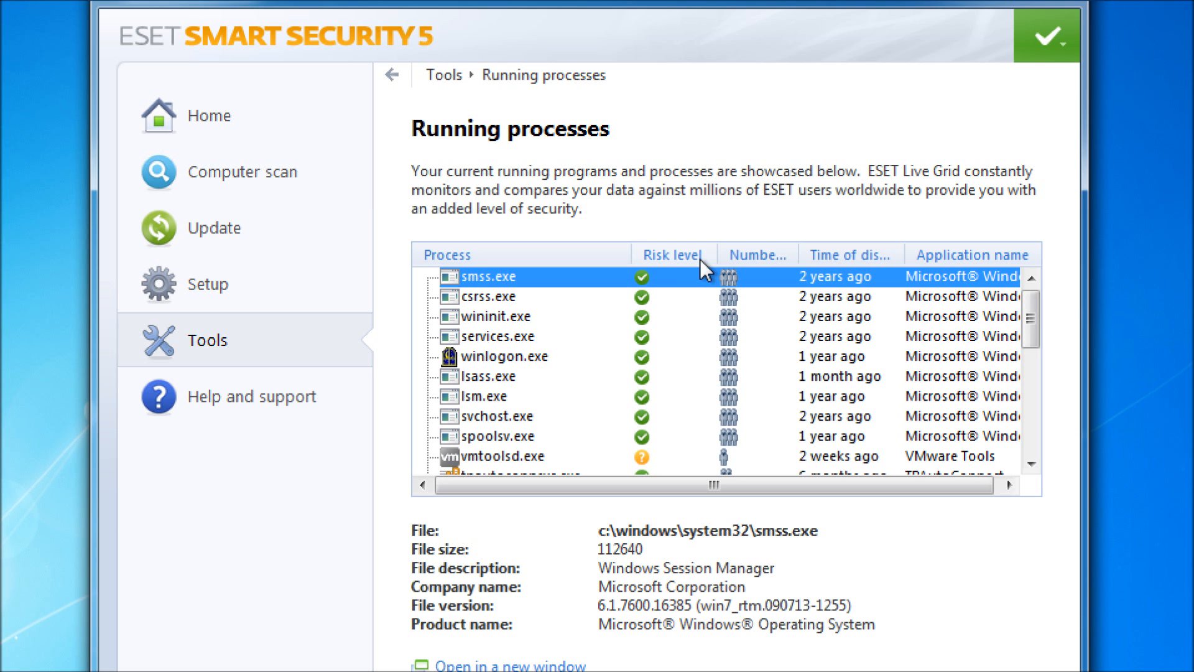
Look through the process list and examine the file details of vmwaretray.exe and vmtoolsd.exe
scroll(647, 352, "down", 4)
left_click(641, 339)
scroll(641, 348, "down", 1)
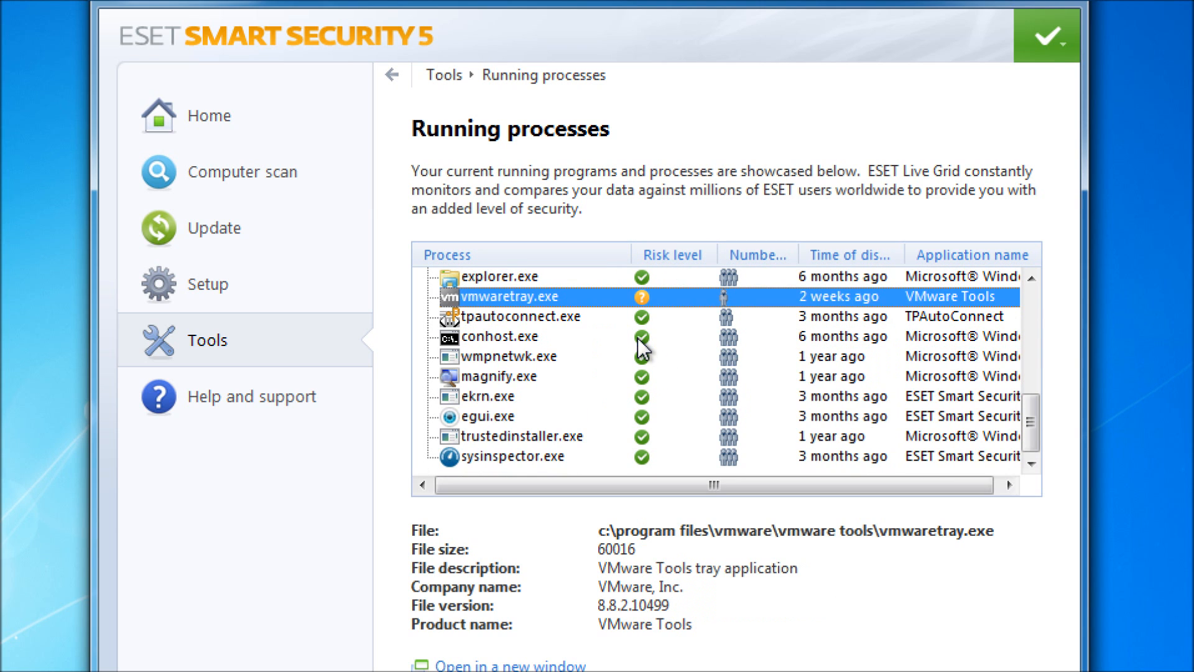
scroll(678, 364, "up", 5)
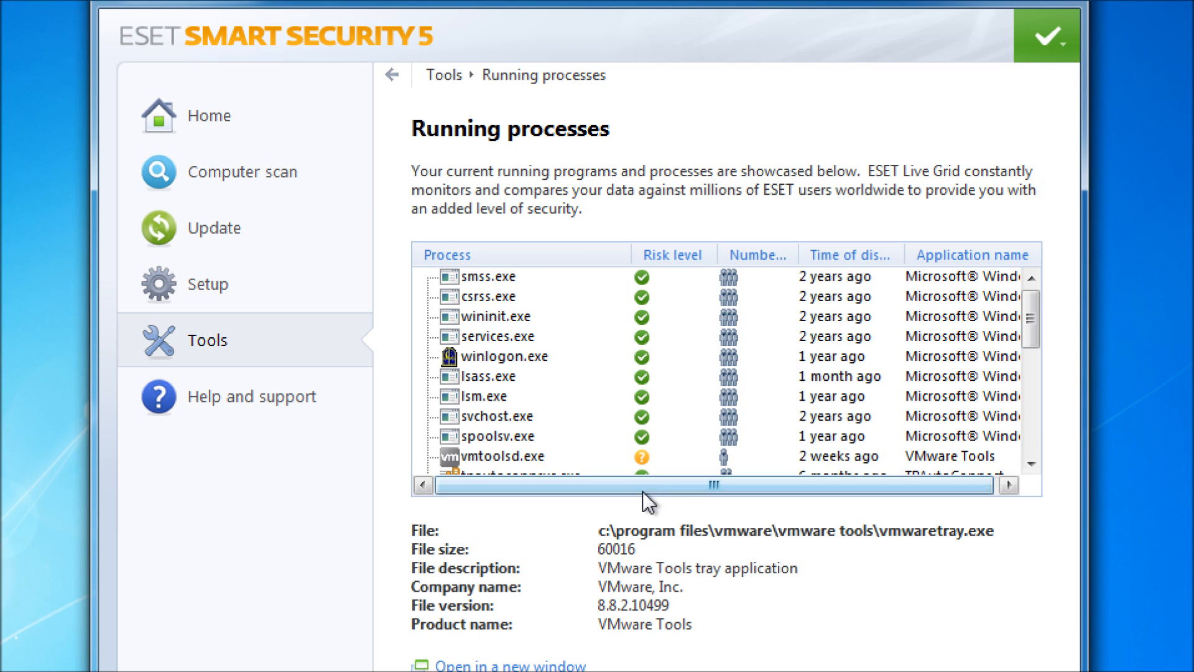
left_click(655, 458)
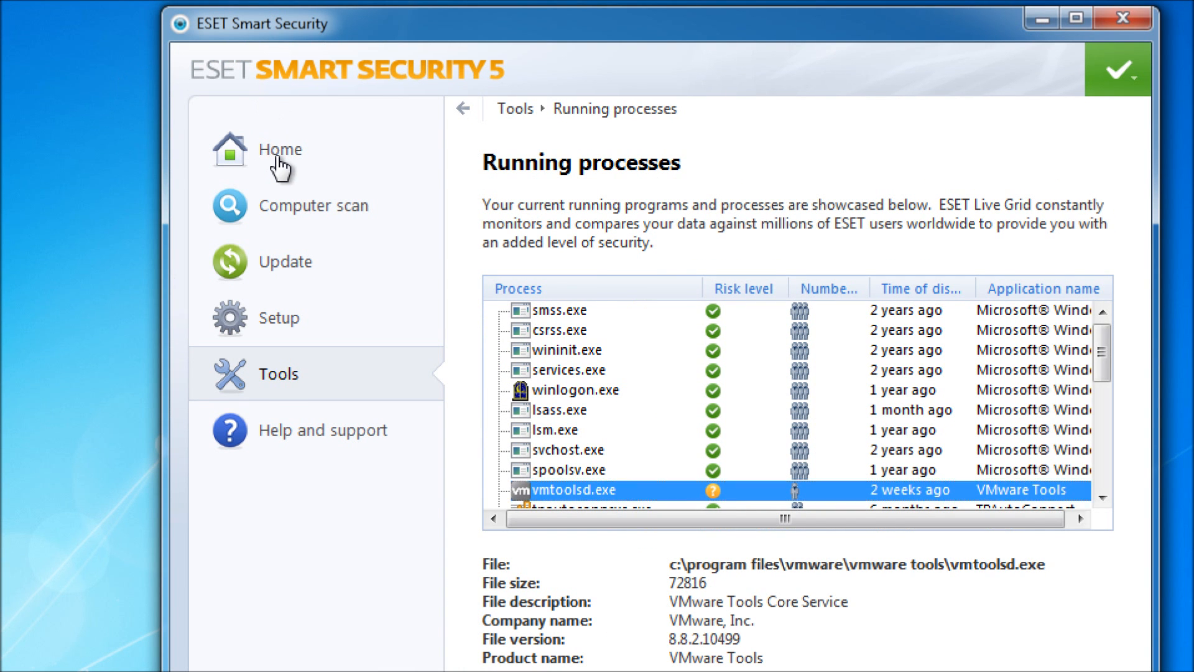
Check the protection status on the Home page and open the log of the completed computer scan
left_click(207, 125)
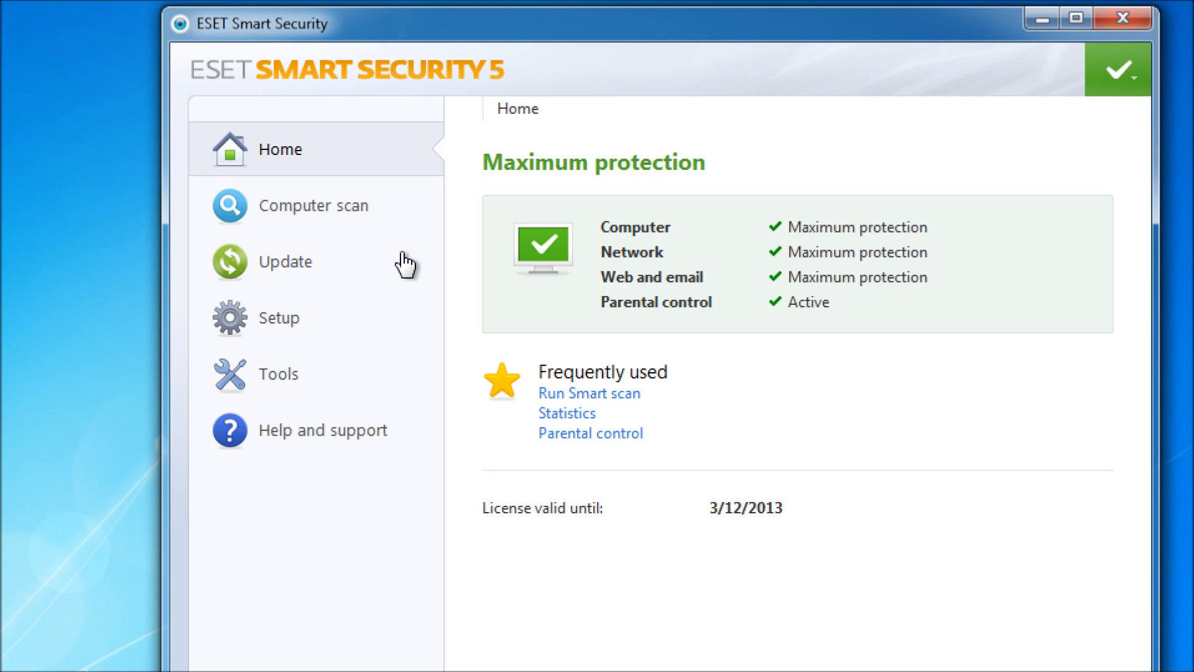
left_click(346, 213)
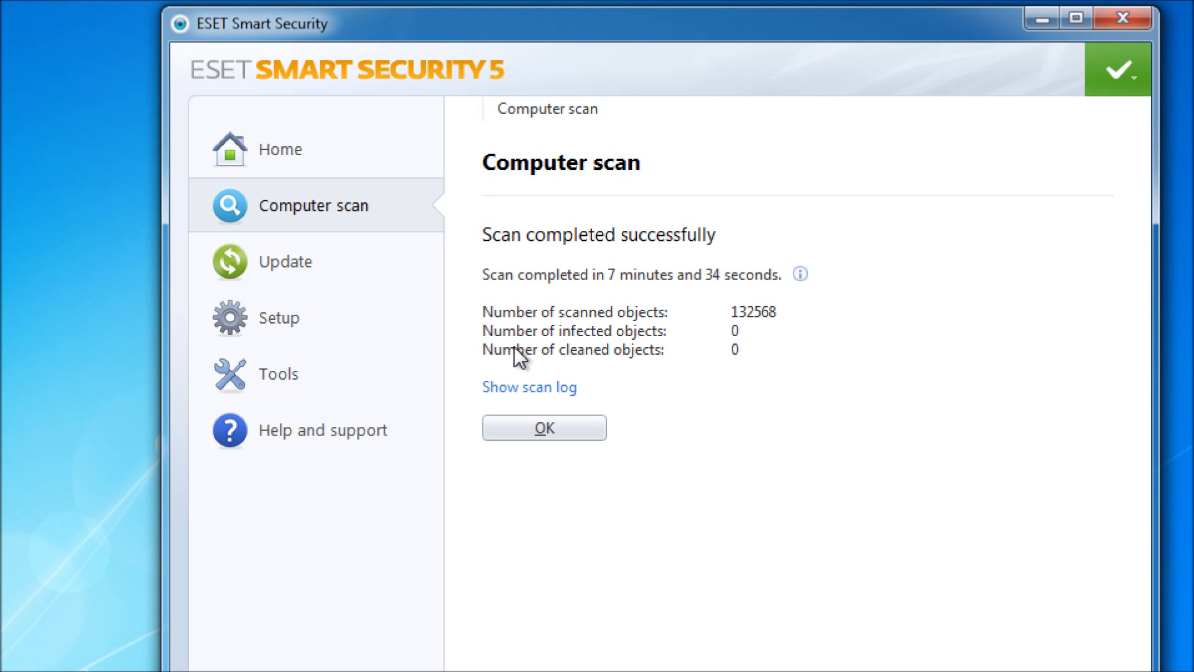
left_click(535, 387)
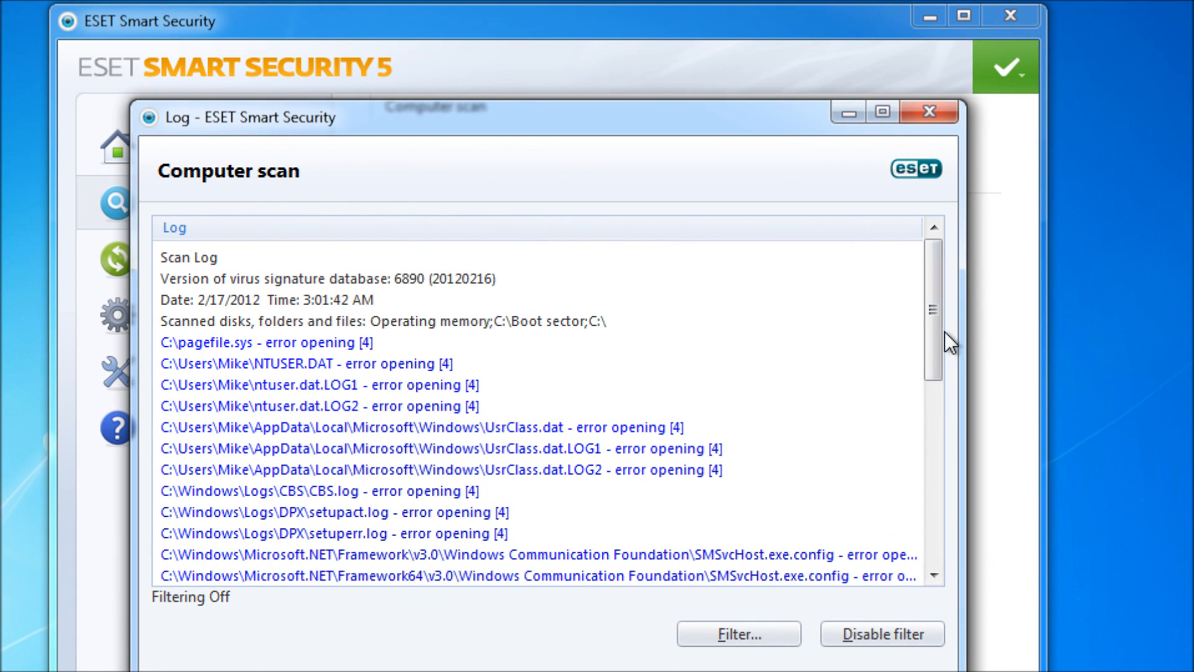
Examine the computer scan log from beginning to end, including the file entries, the scan summary and the notes
left_click_drag(937, 335, 925, 414)
scroll(910, 453, "down", 3)
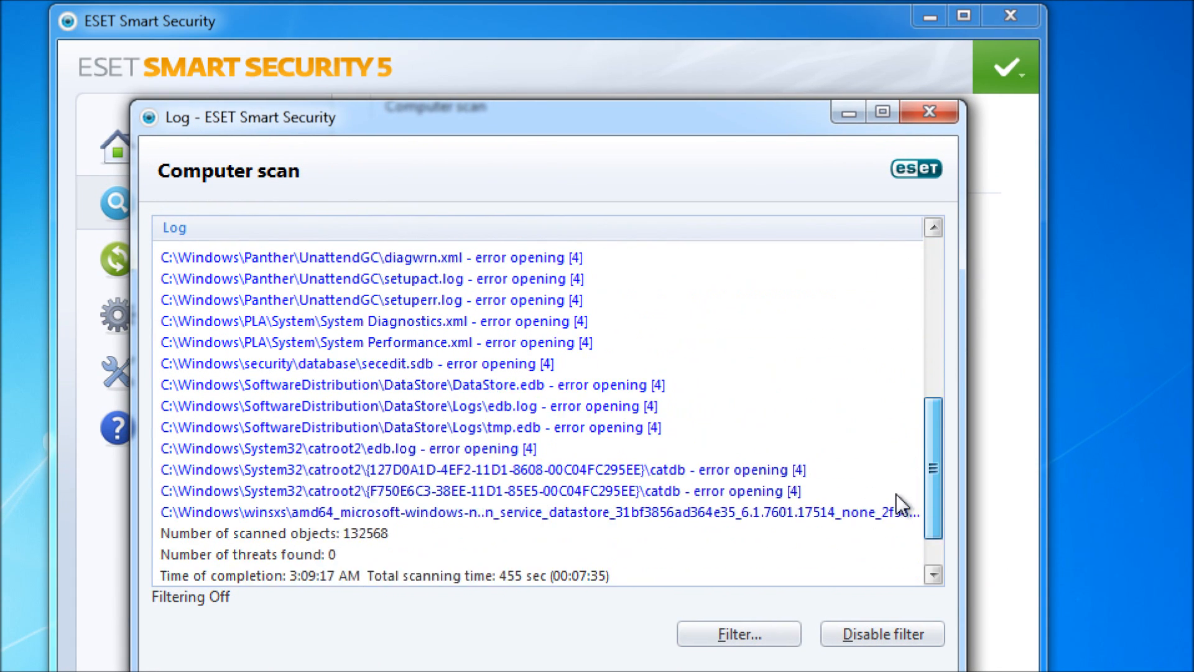
left_click(541, 383)
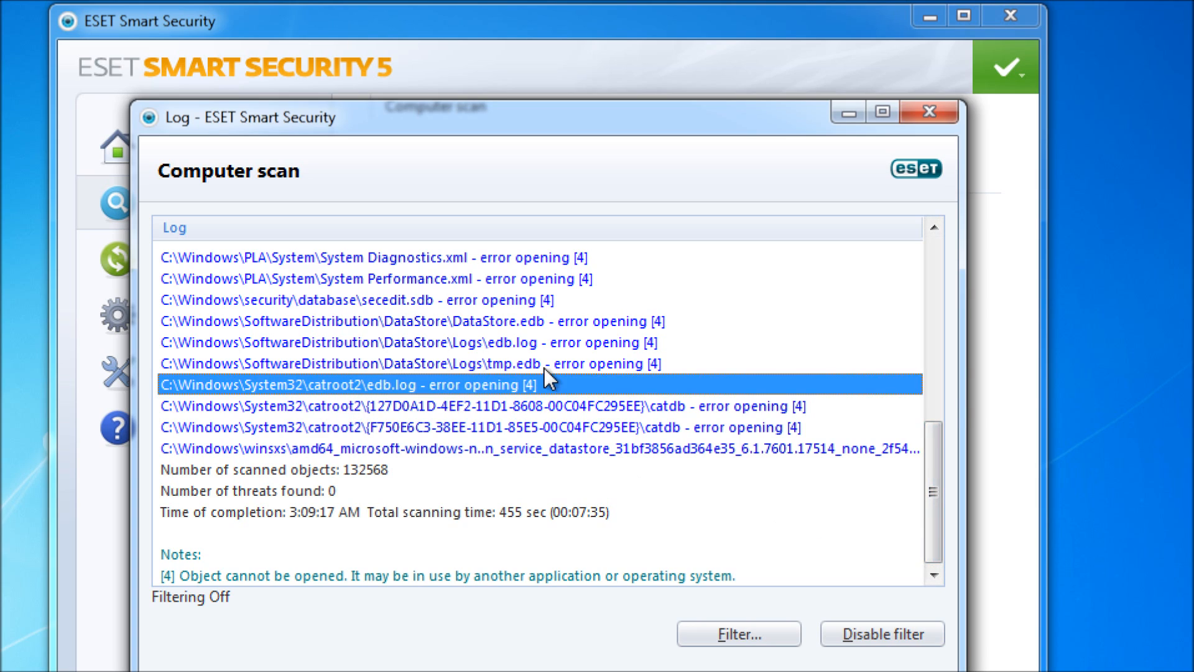
scroll(544, 373, "up", 7)
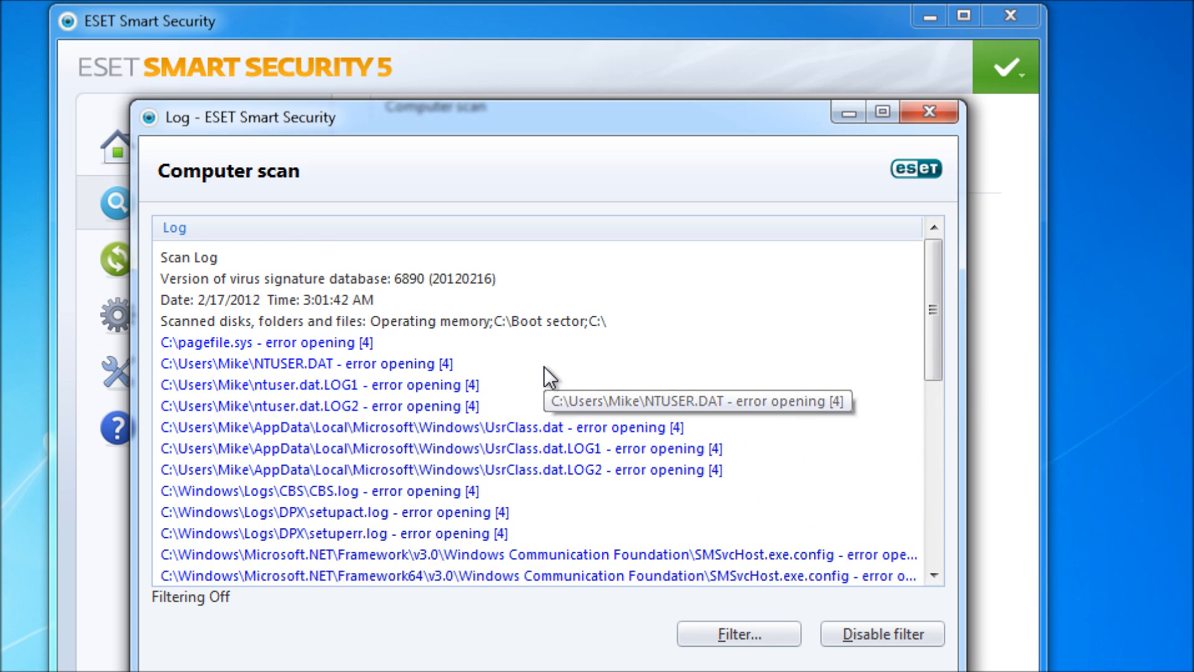
scroll(545, 368, "down", 8)
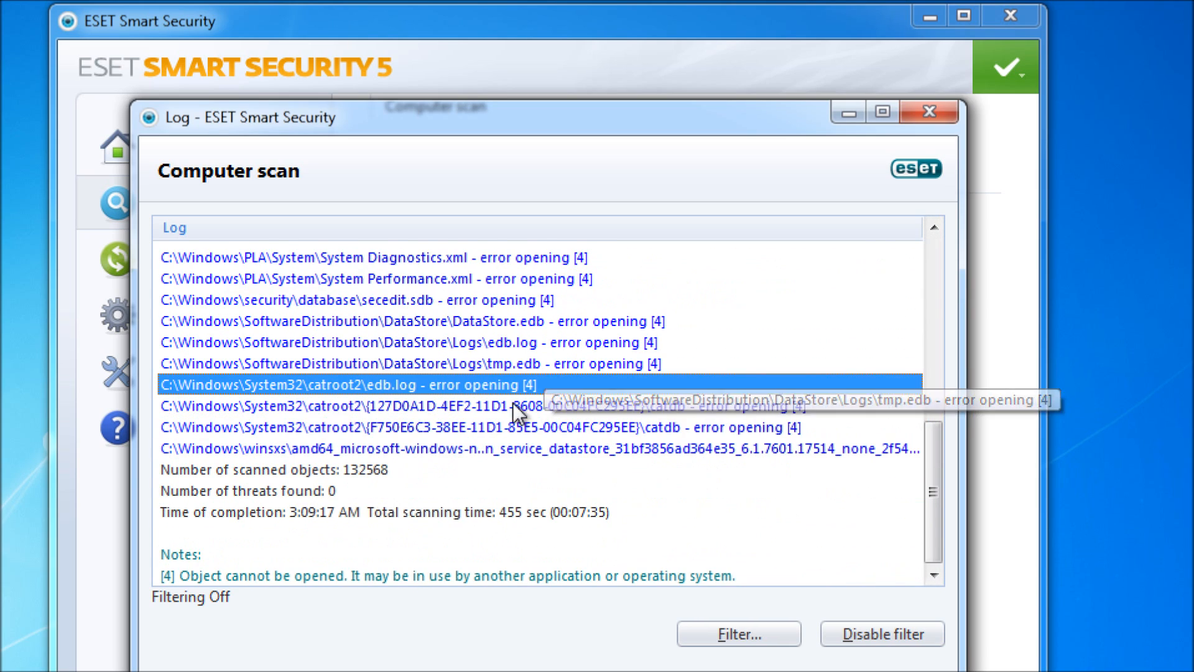
left_click(493, 439)
scroll(492, 440, "up", 3)
scroll(493, 440, "up", 4)
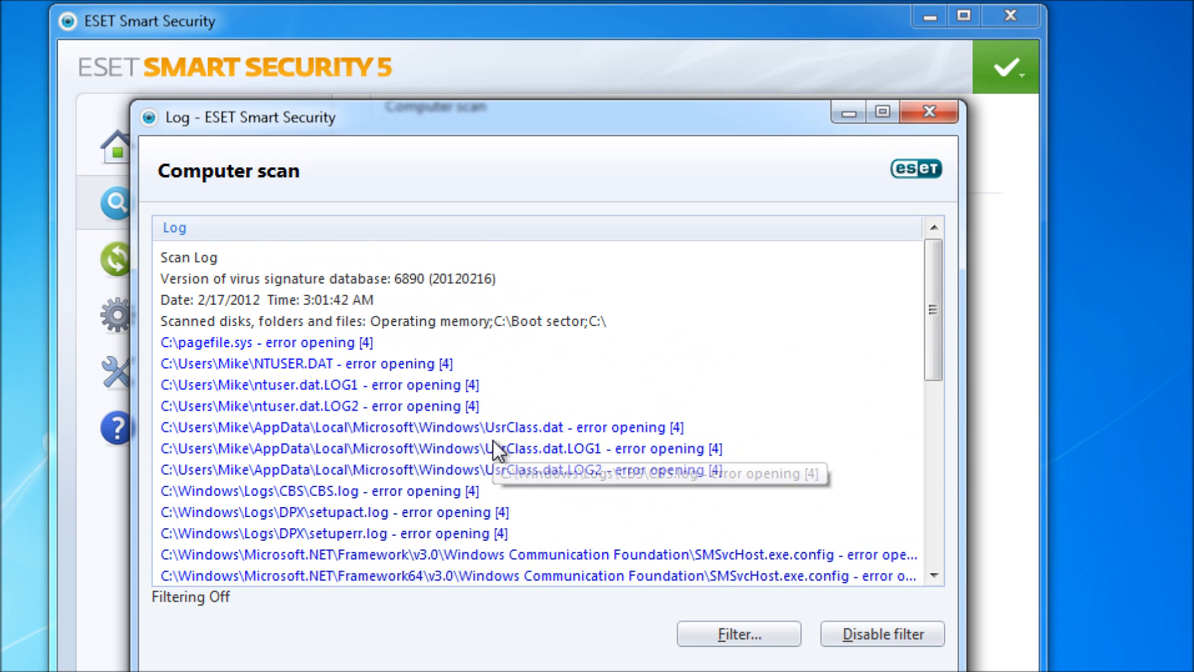
scroll(493, 439, "down", 7)
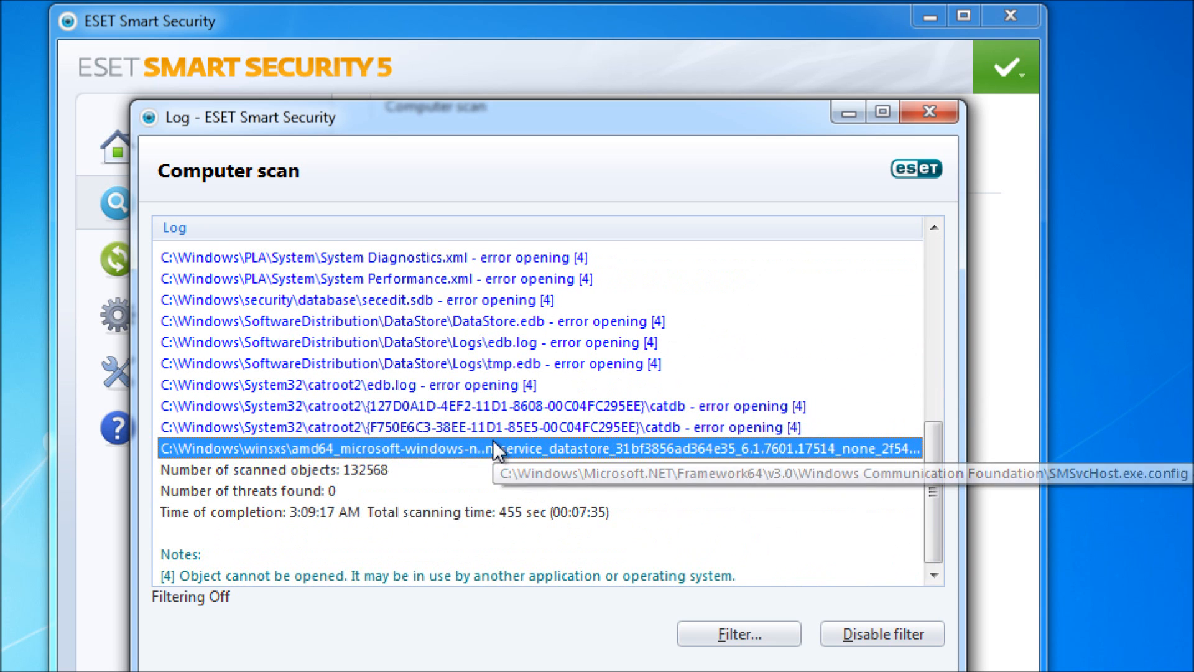
left_click(373, 470)
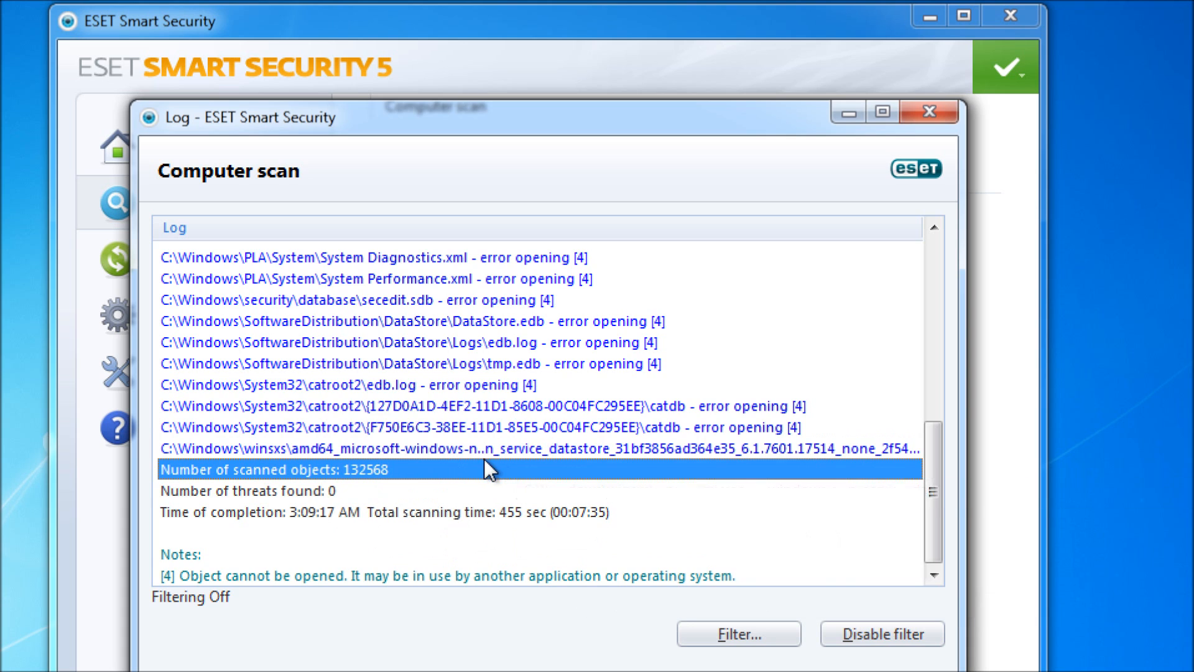
scroll(484, 458, "up", 5)
left_click(435, 468)
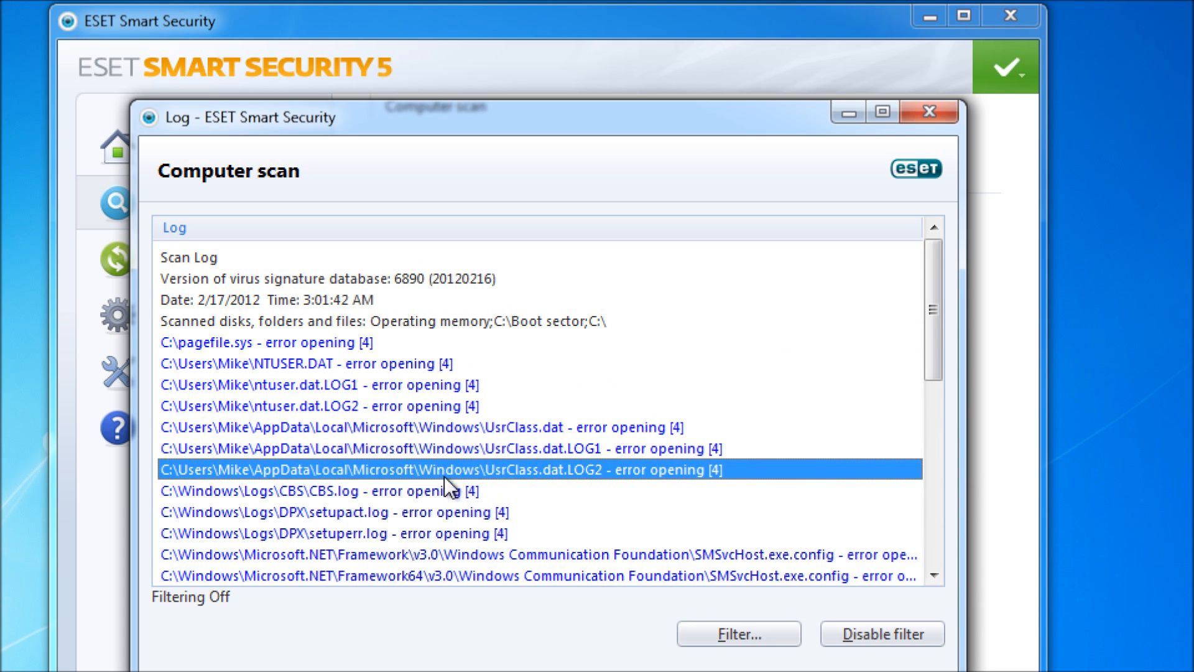
scroll(442, 473, "down", 6)
left_click(418, 514)
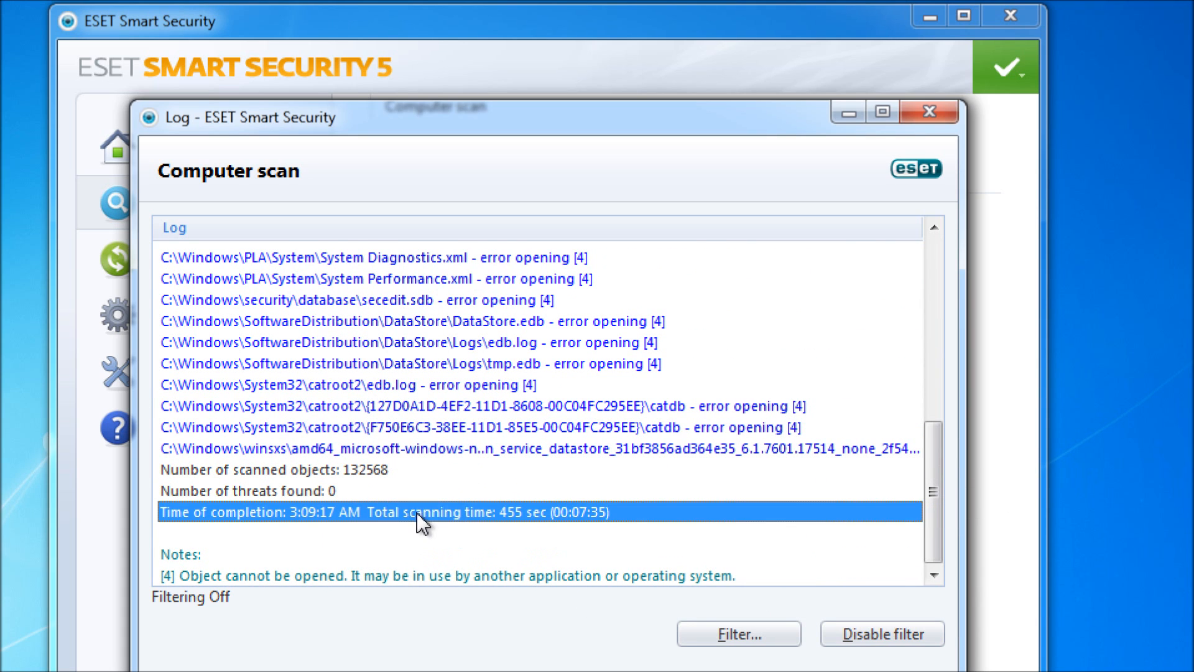
scroll(374, 521, "up", 7)
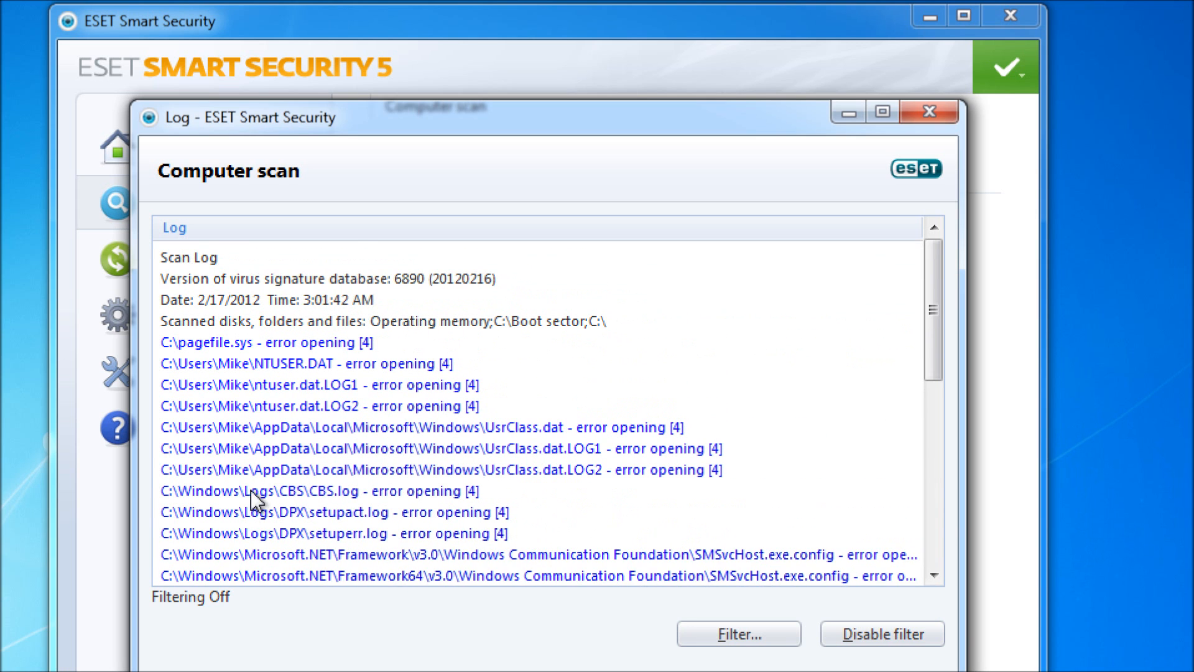
left_click(408, 339)
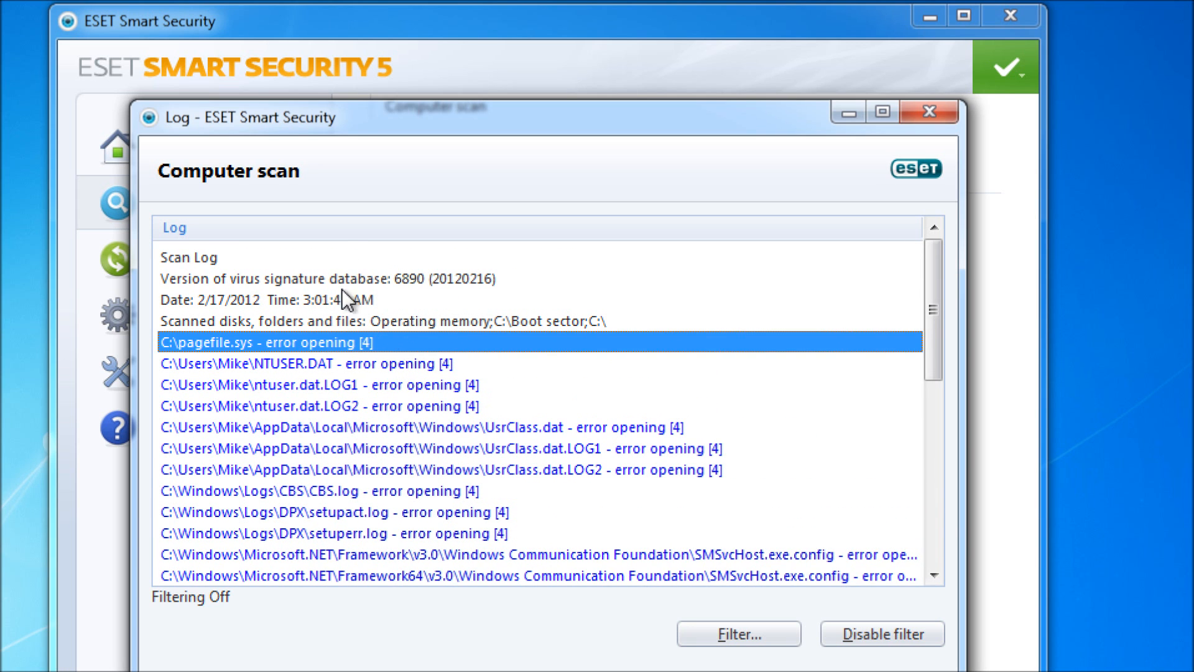
scroll(438, 466, "down", 7)
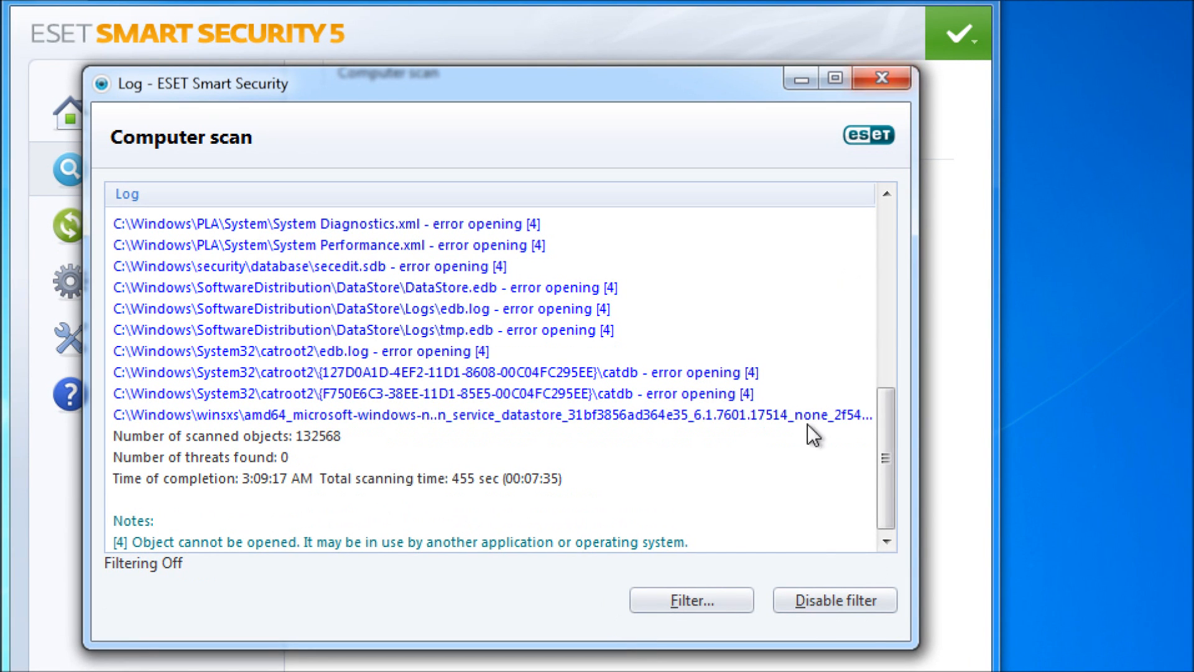
Check the time period choices in the scan log's filtering options without applying a filter, and close the log and the scan summary
left_click(693, 601)
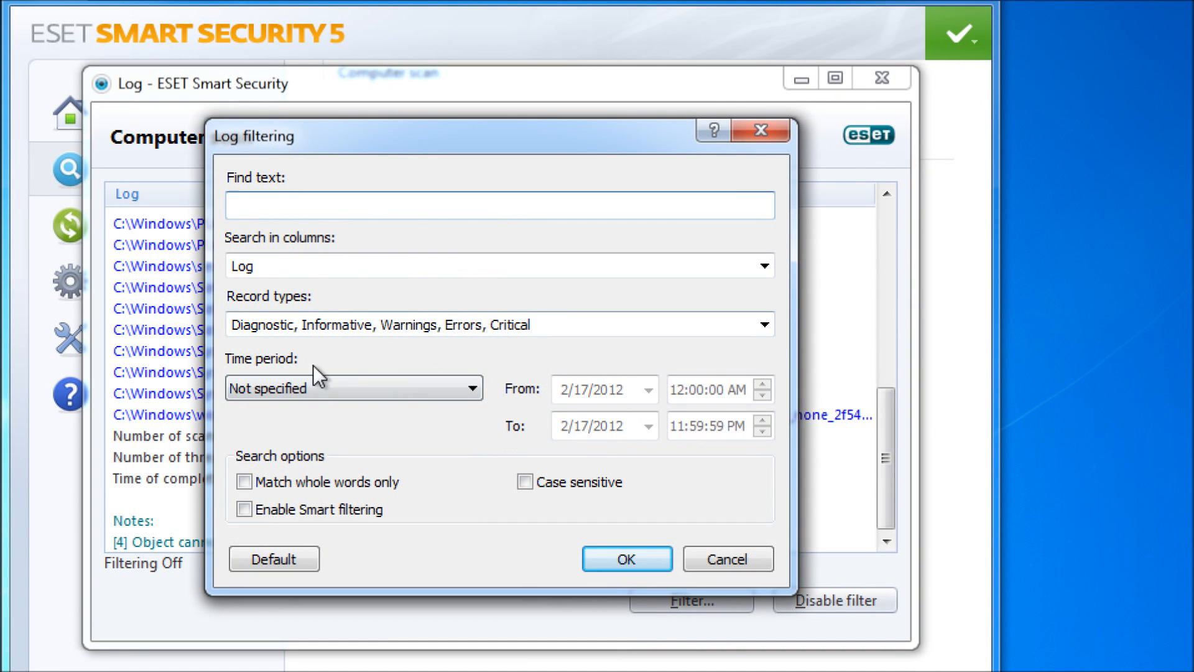
left_click(300, 390)
left_click(364, 387)
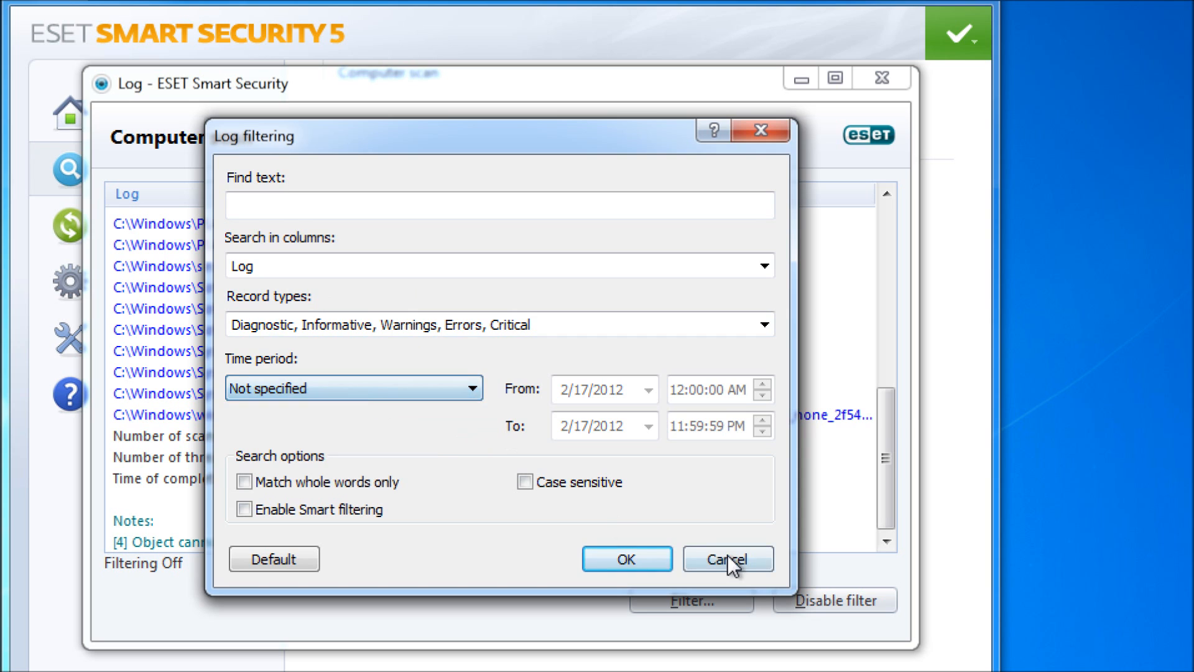
left_click(729, 563)
left_click(895, 77)
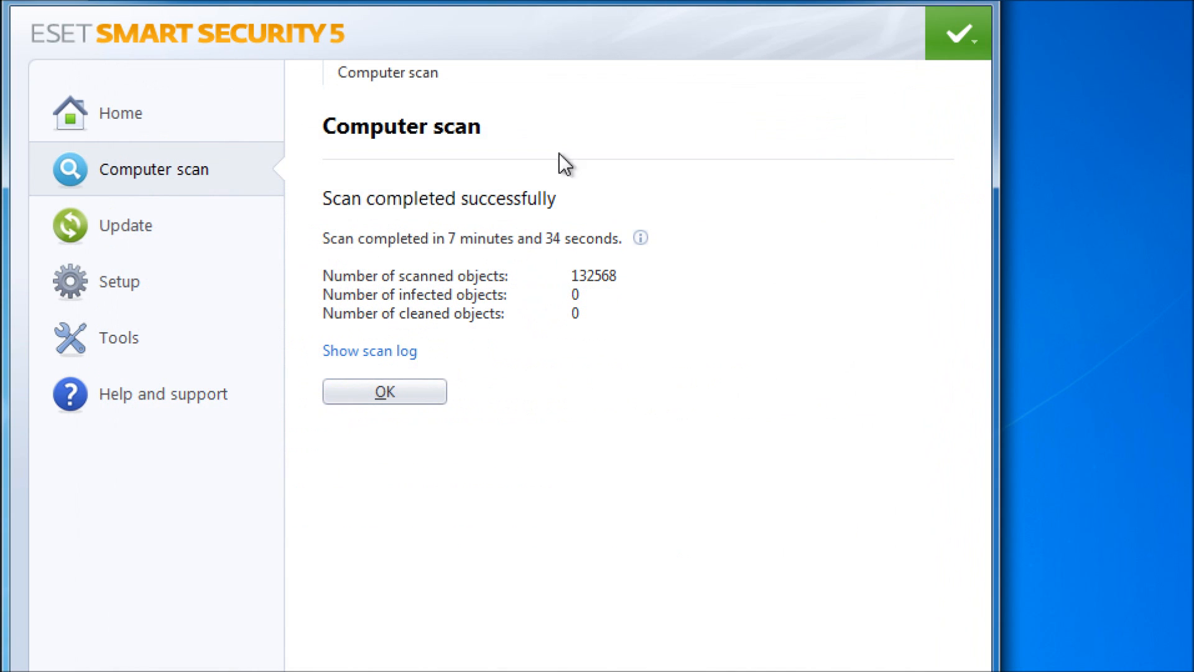
left_click(411, 398)
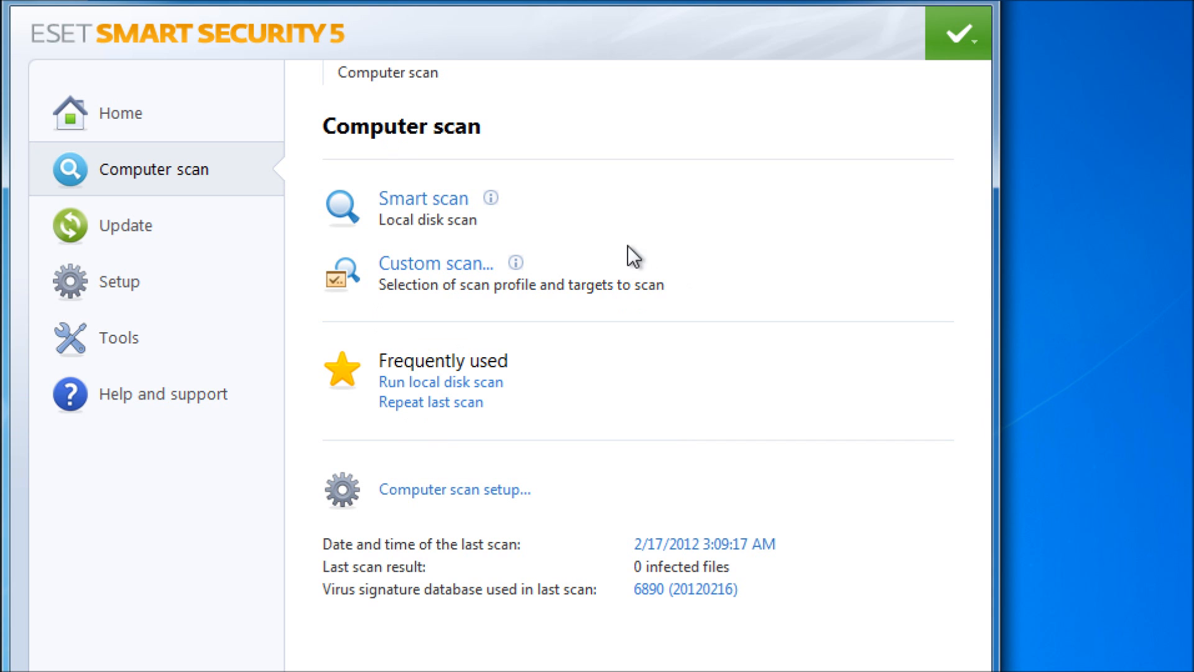
Set up a custom scan, reviewing the predefined scan targets and choosing the In-depth scan profile
left_click(454, 263)
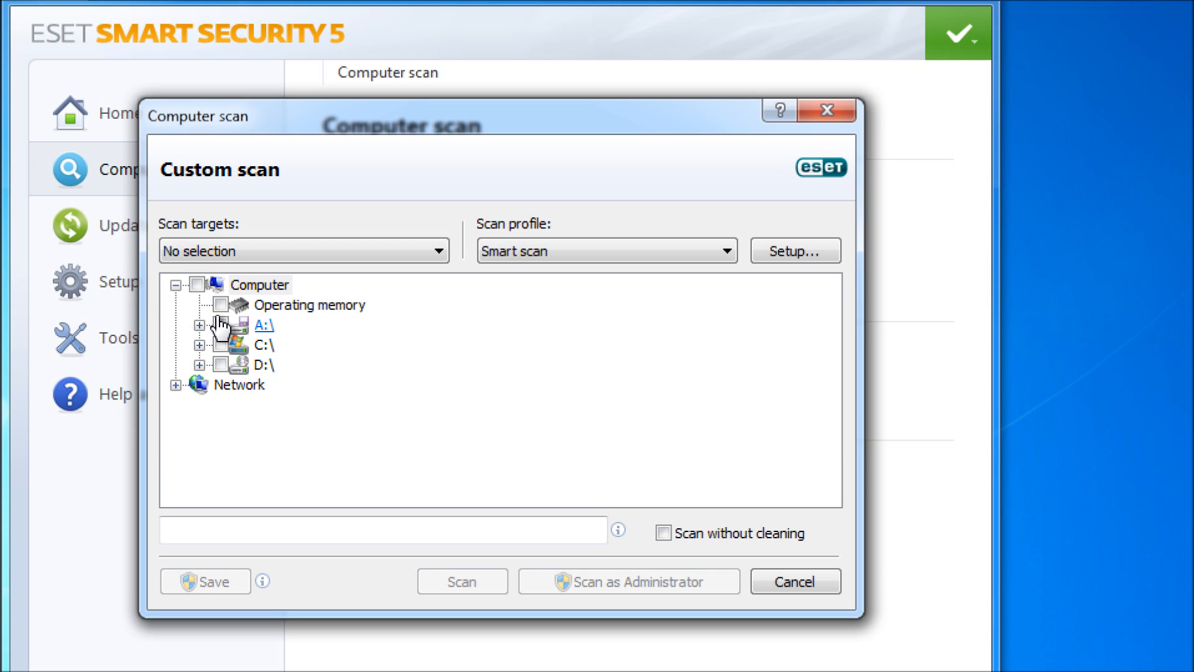
left_click(286, 249)
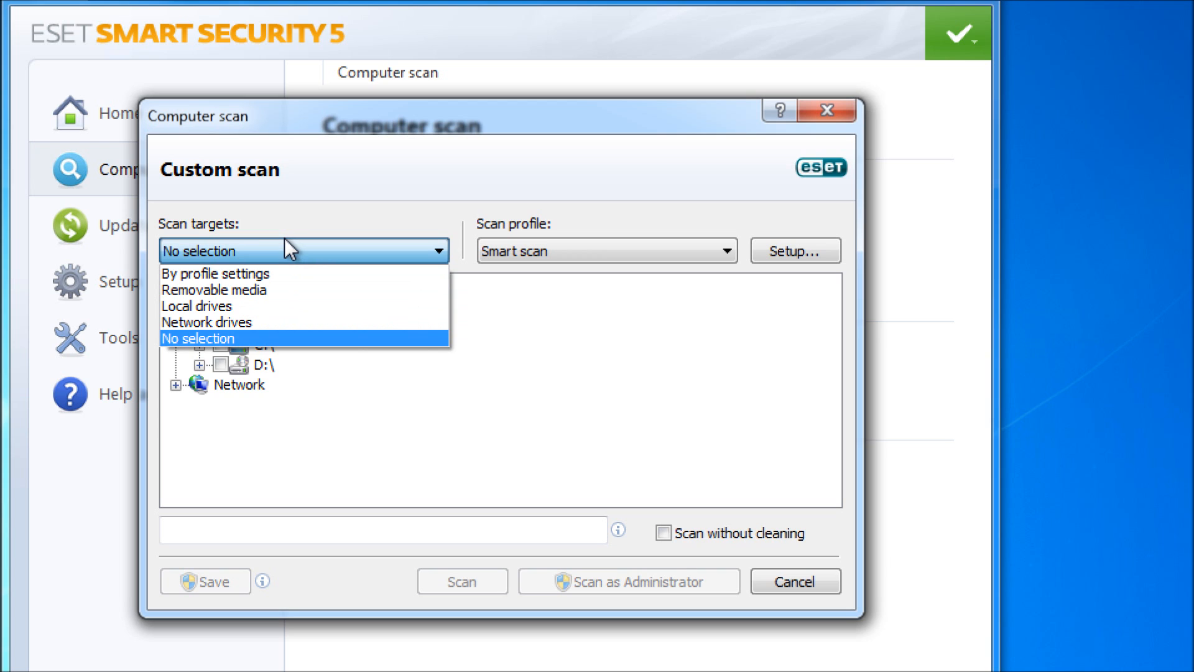
left_click(288, 249)
left_click(592, 258)
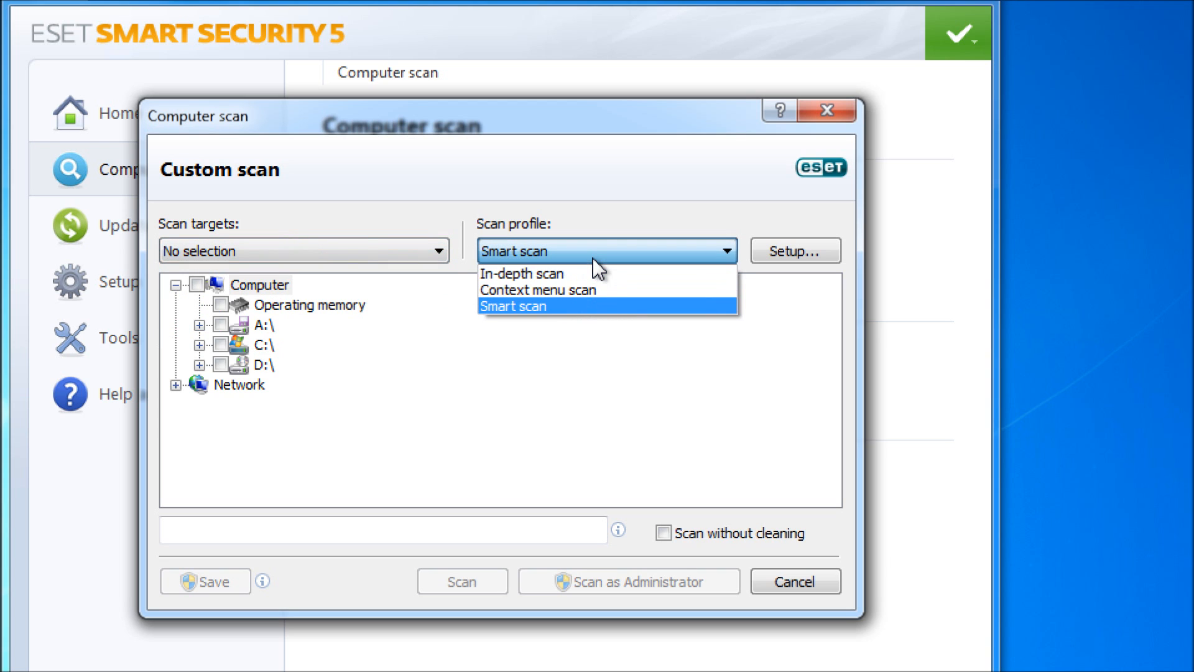
left_click(578, 274)
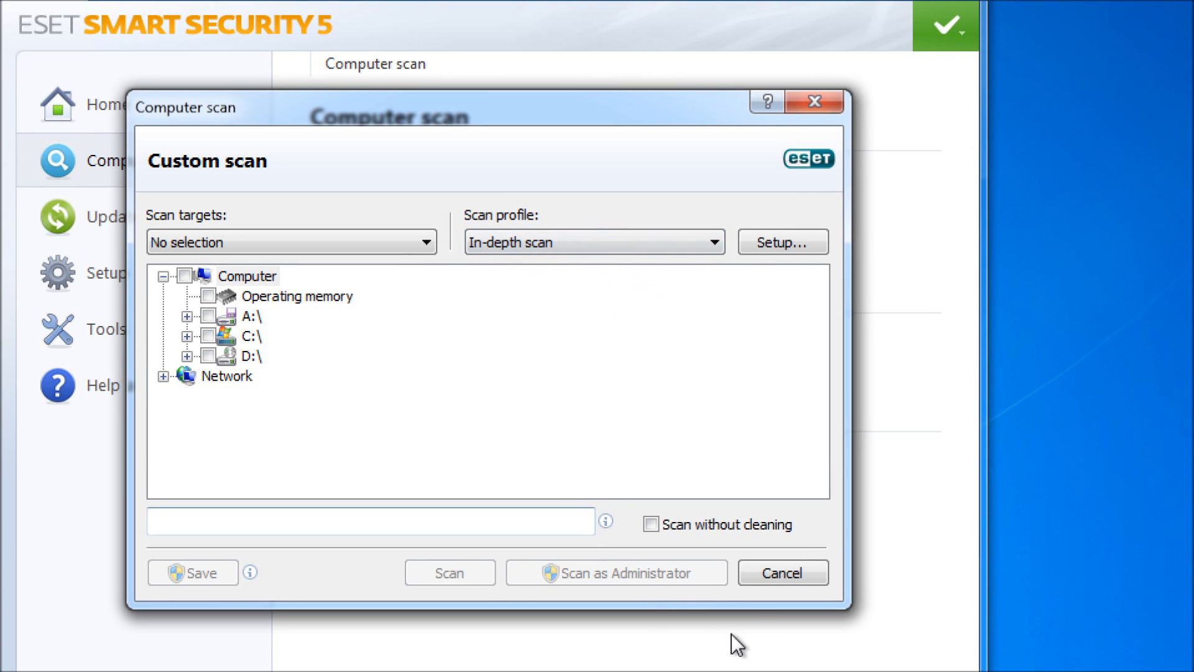
Review the ThreatSense engine parameters of the In-depth scan profile, including Objects, Options, Limits and Other, and cancel without changes
left_click(796, 250)
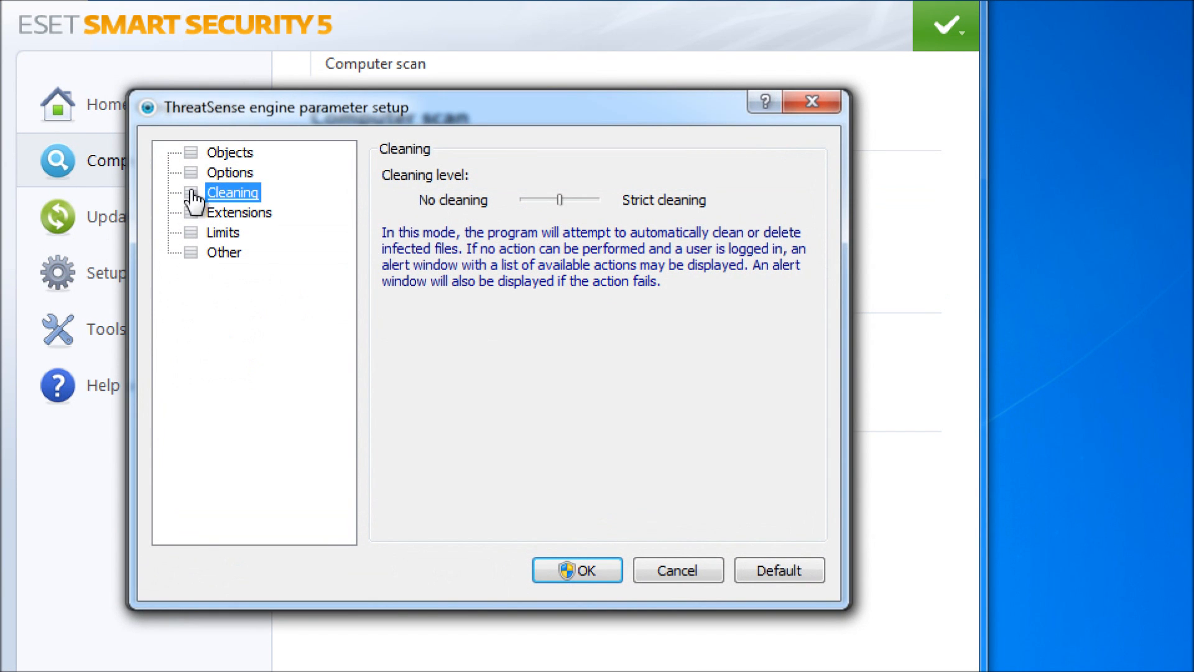
left_click(231, 173)
left_click(242, 153)
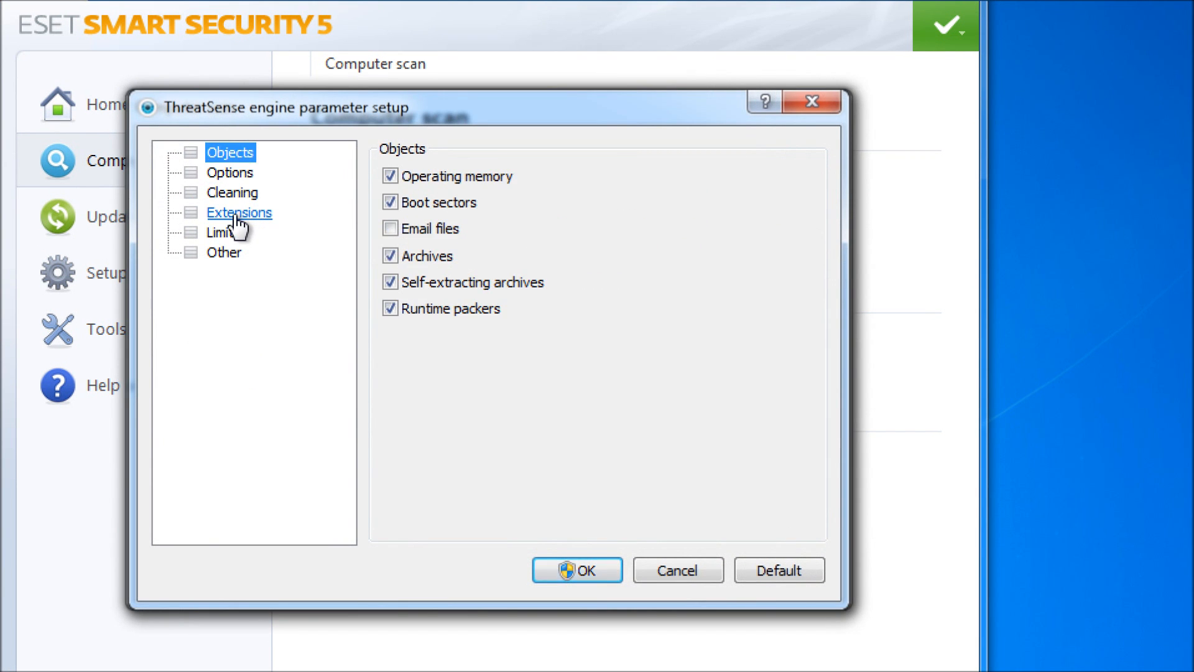
left_click(235, 176)
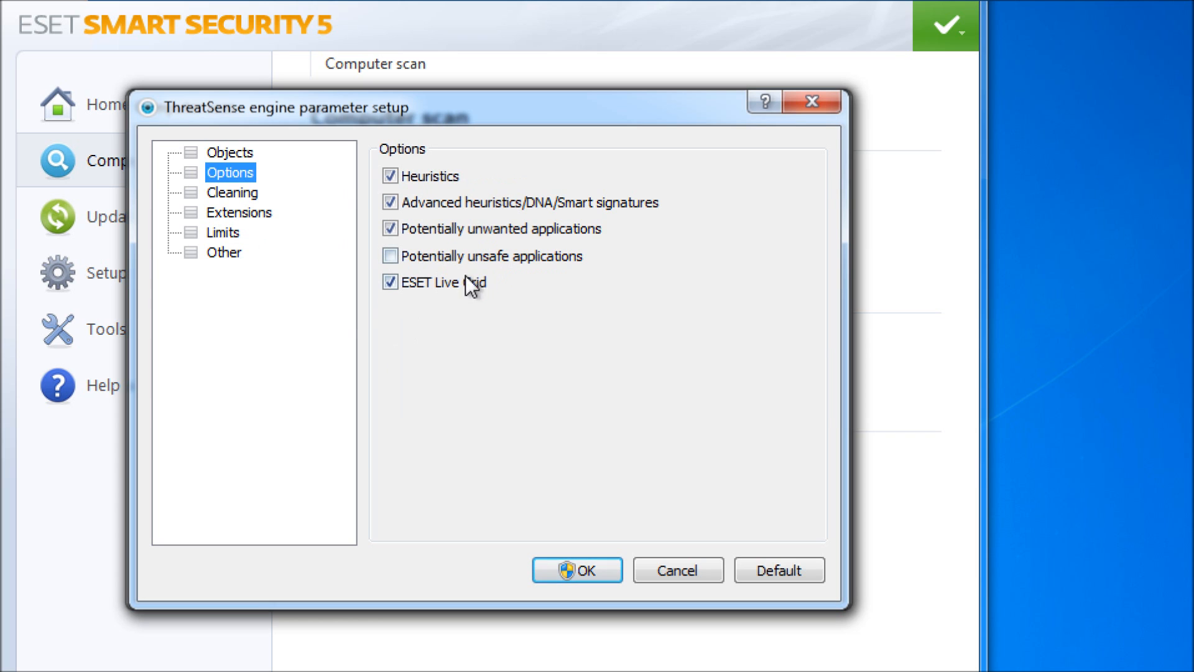
left_click(223, 234)
left_click(223, 252)
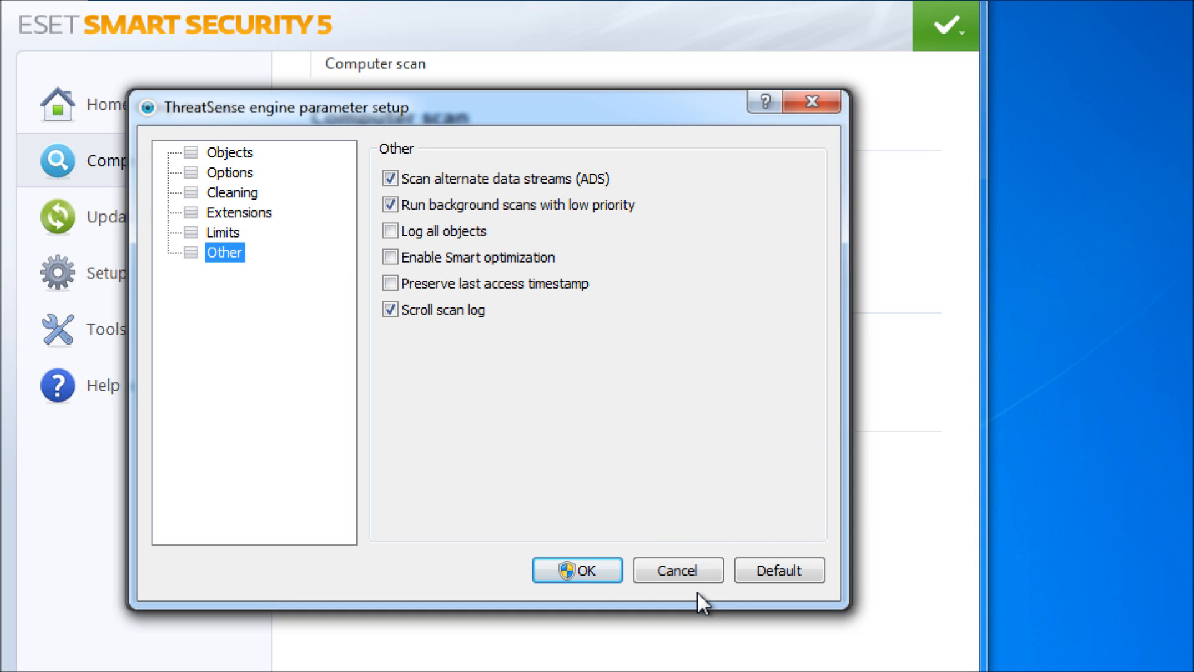
left_click(684, 576)
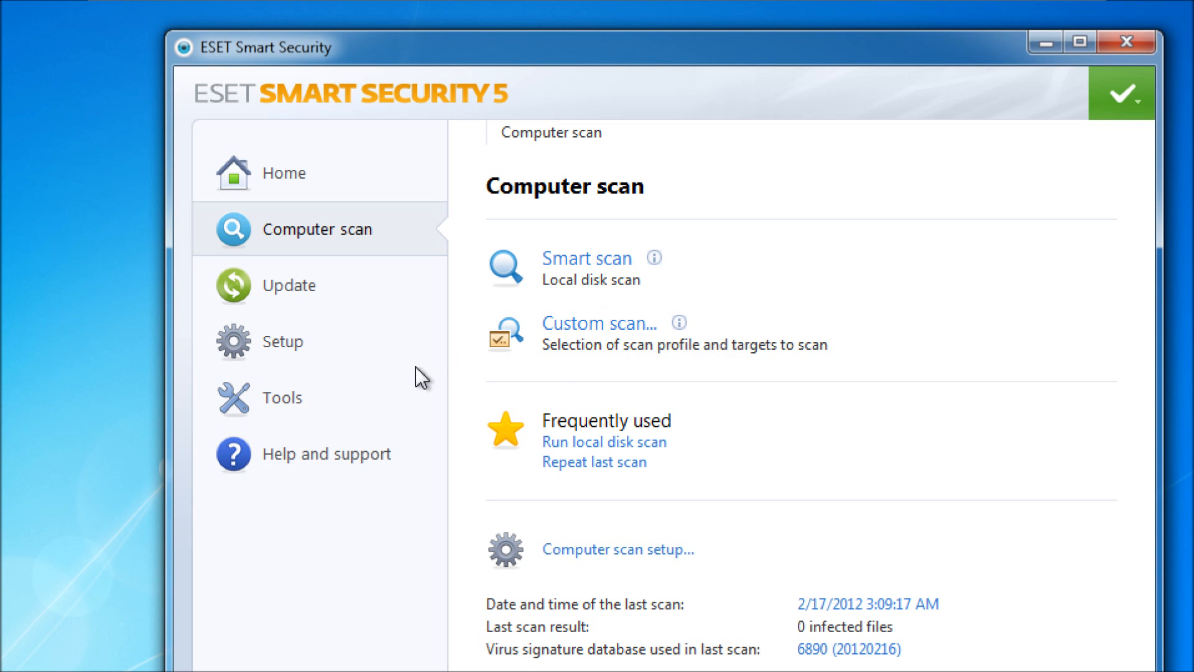
Show the network connections with wider speed columns and expand the entries for svchost.exe, ekrn.exe and System
left_click(288, 415)
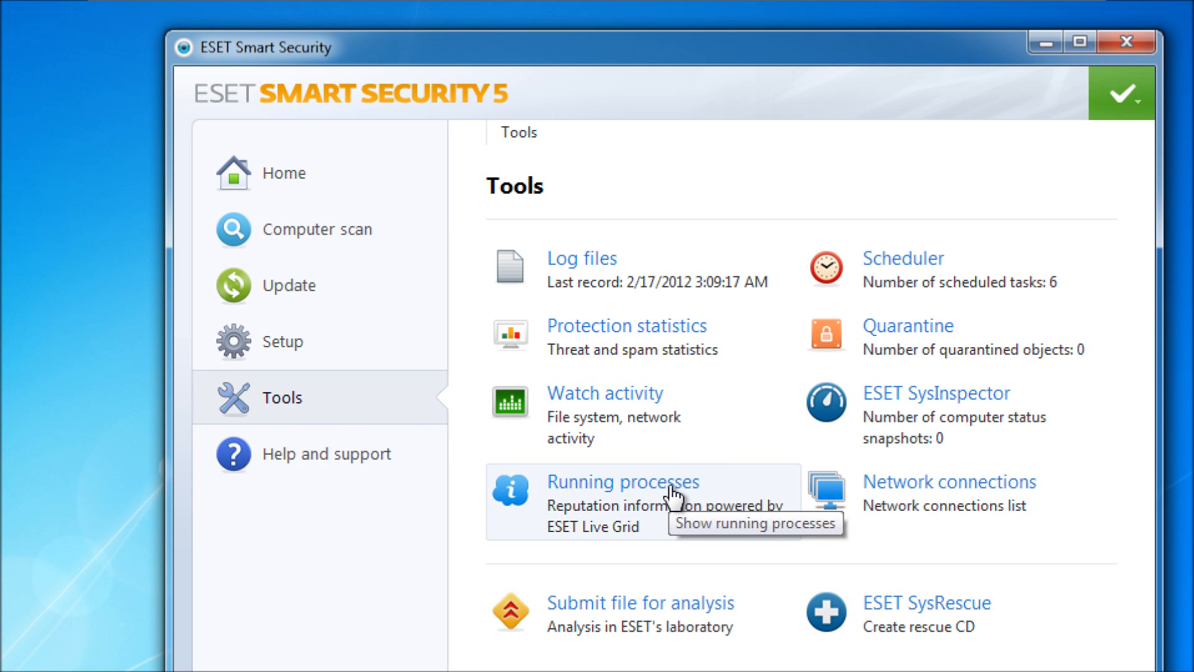
left_click(926, 494)
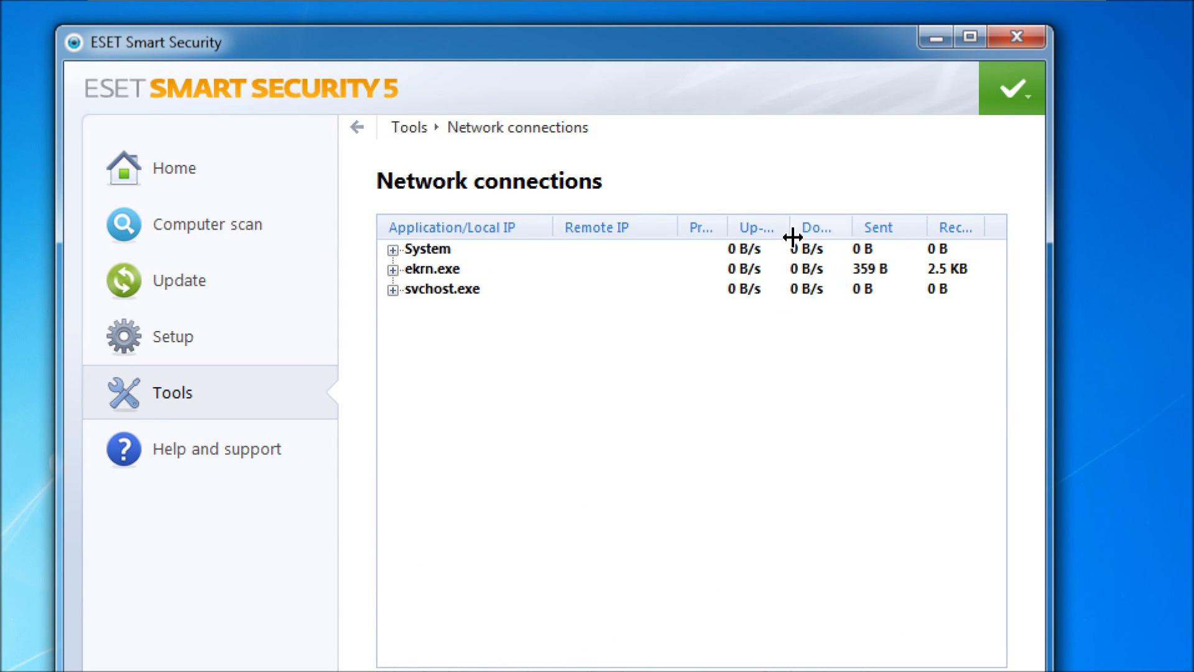
left_click_drag(789, 238, 903, 230)
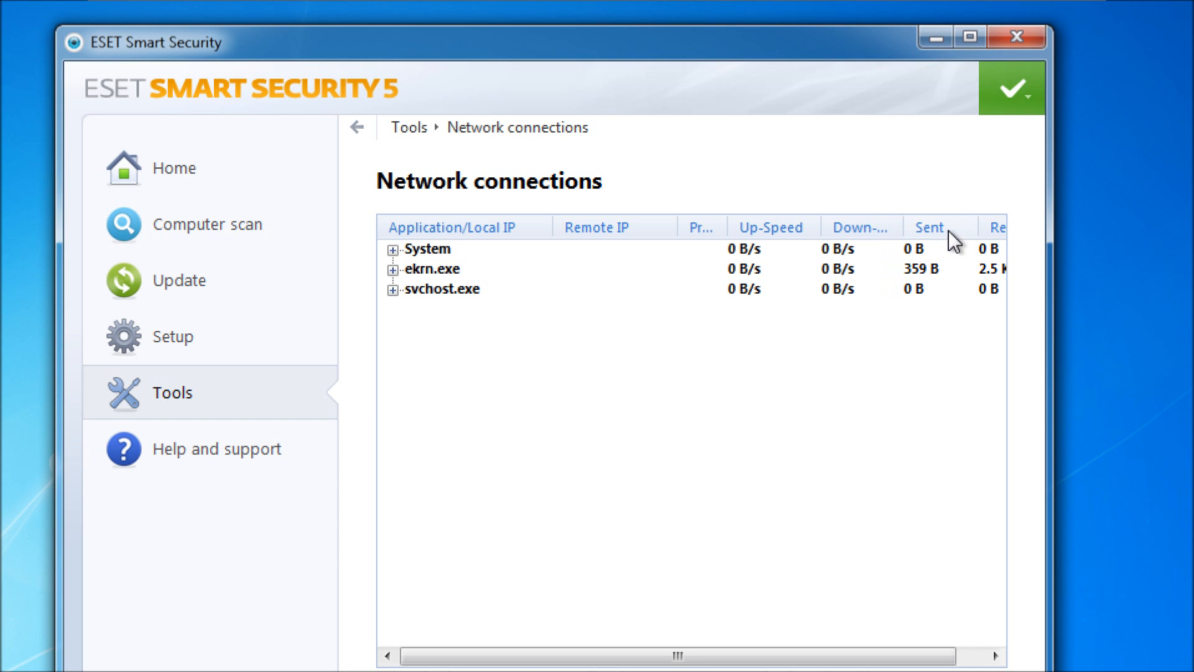
left_click(392, 289)
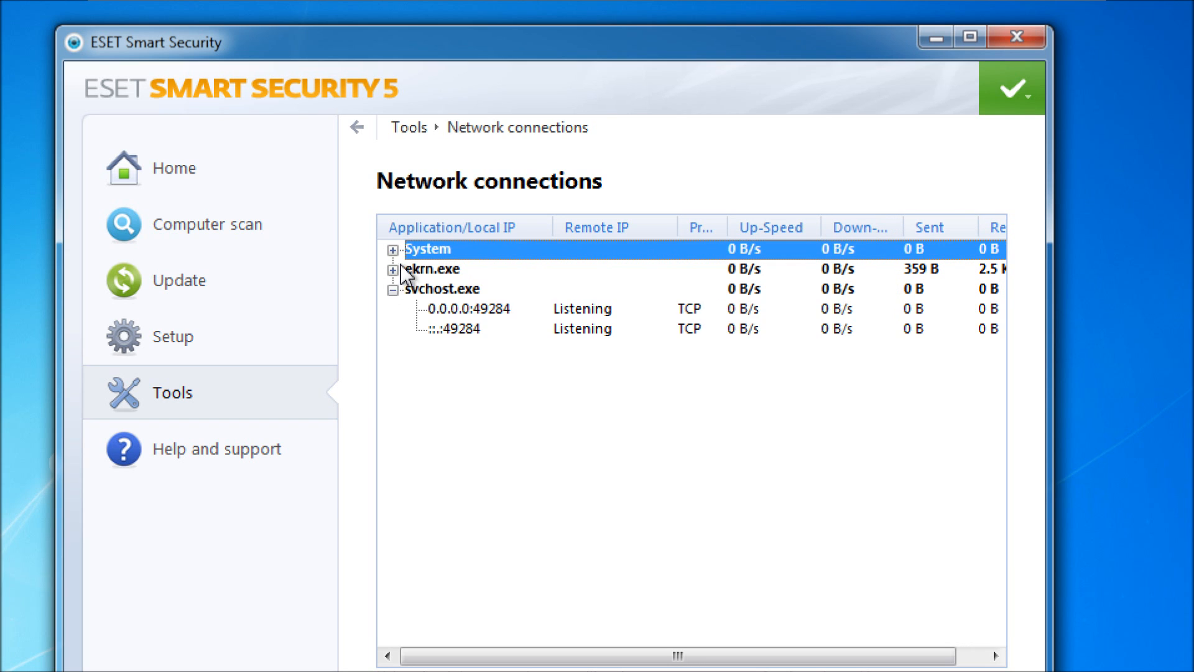
left_click(393, 269)
left_click(393, 249)
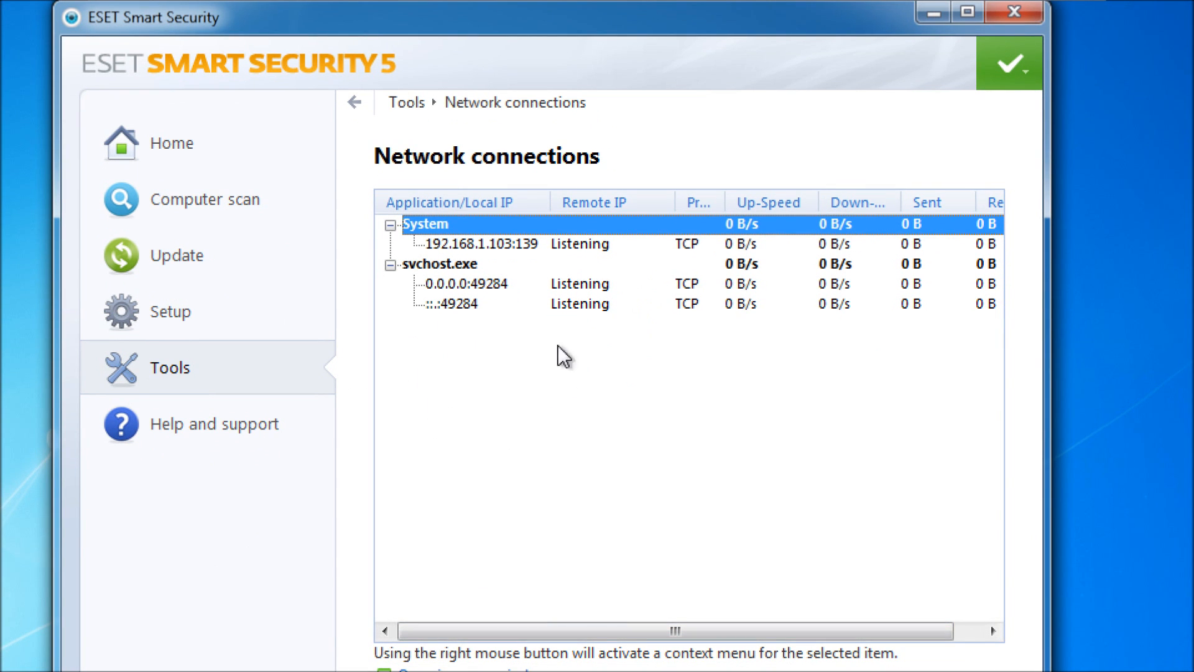
View the protection statistics for file system, email client, web access and email client antispam protection
left_click(142, 372)
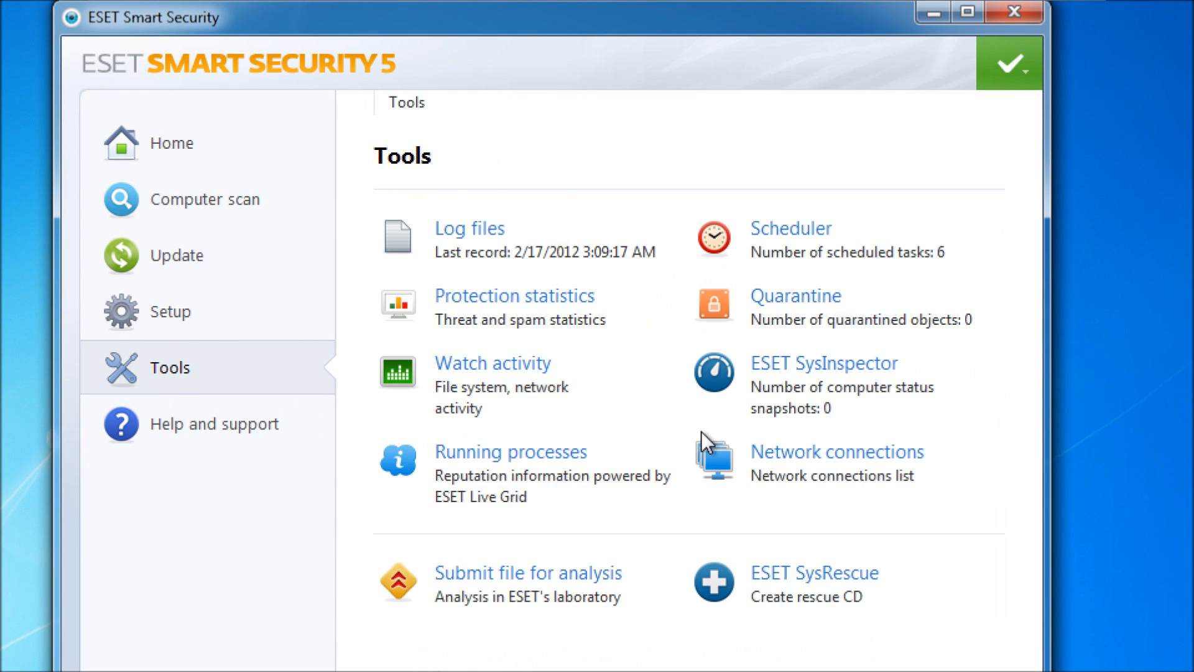
left_click(583, 314)
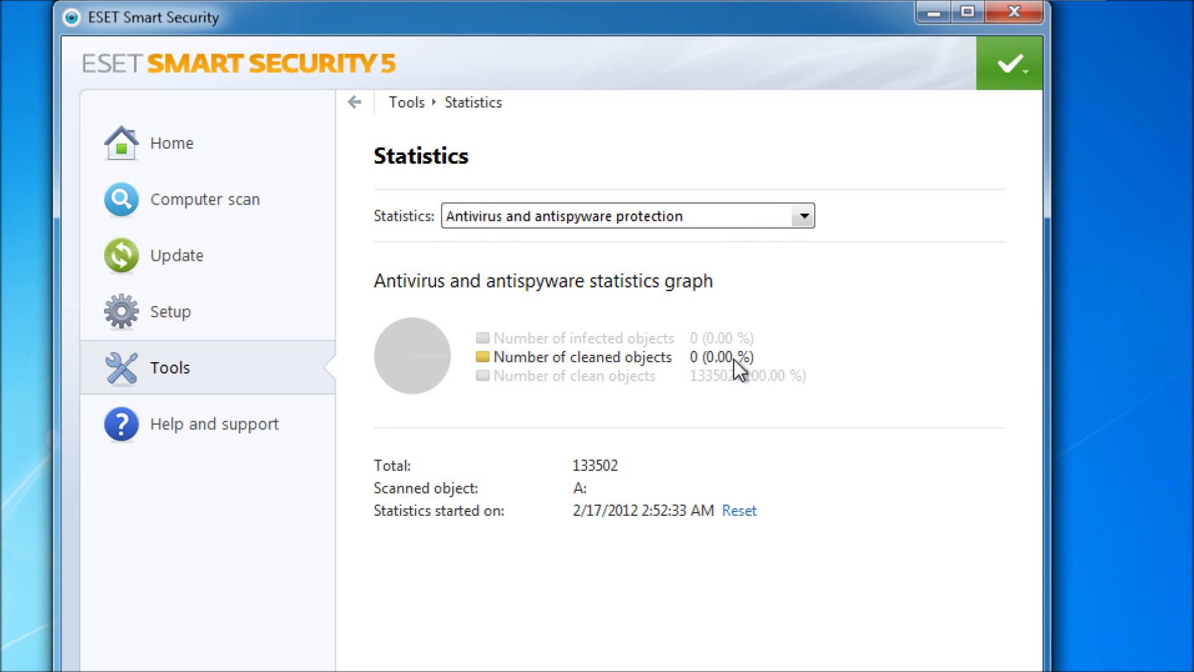
left_click(599, 218)
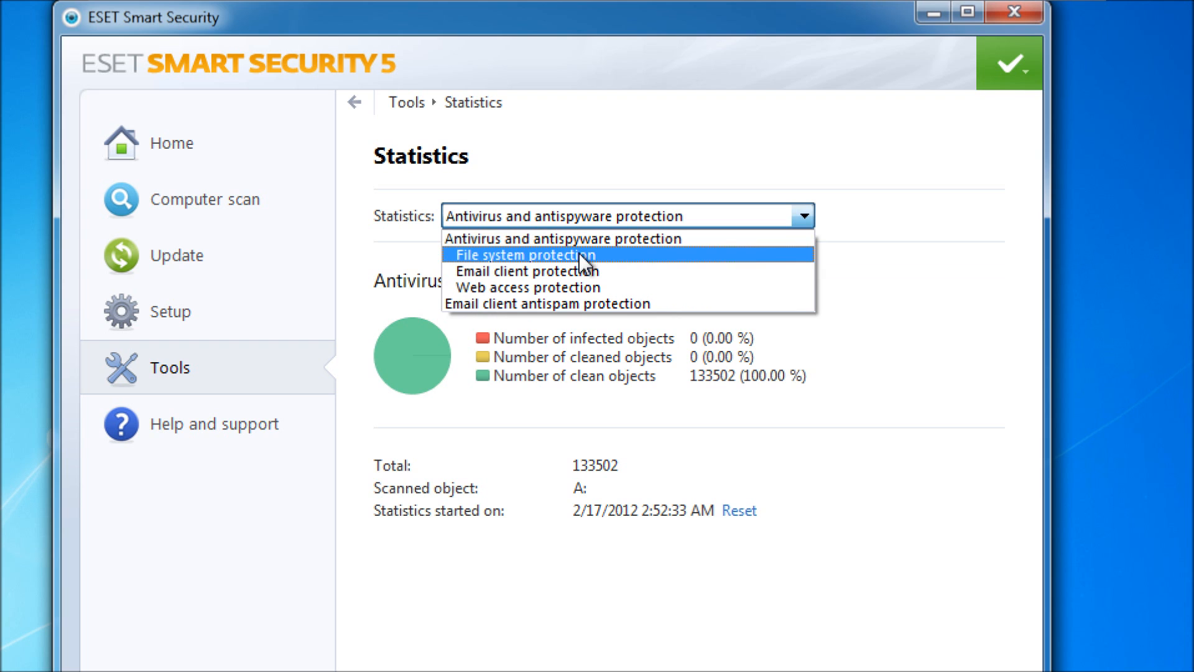
left_click(579, 253)
left_click(610, 216)
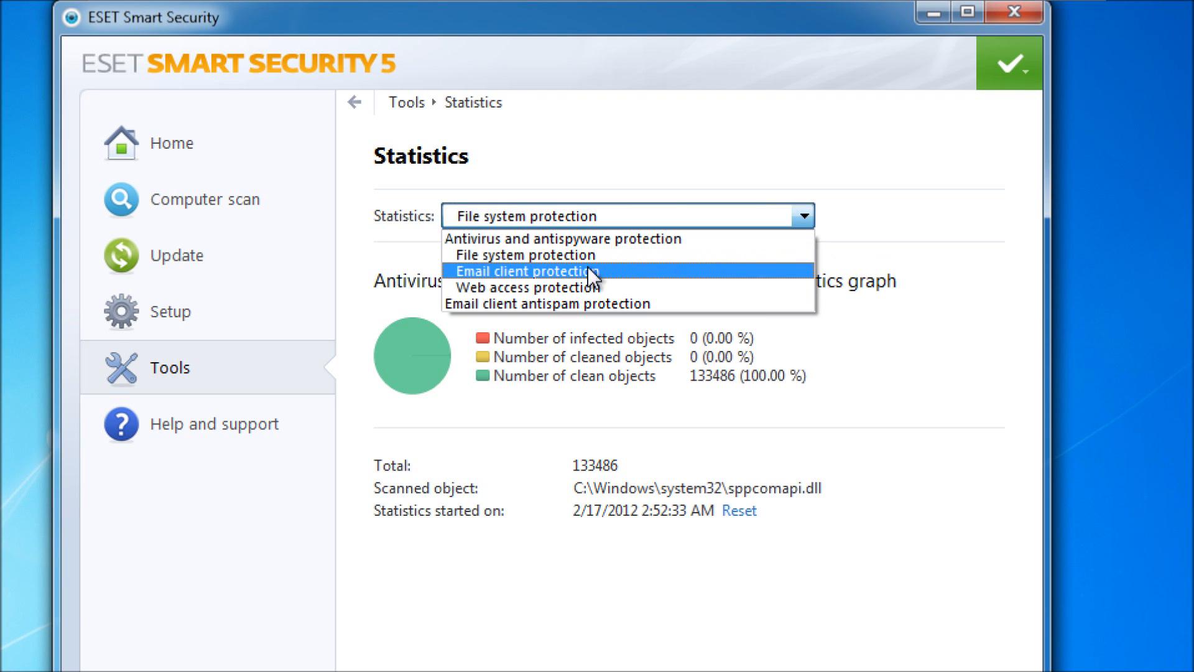
left_click(590, 272)
left_click(606, 212)
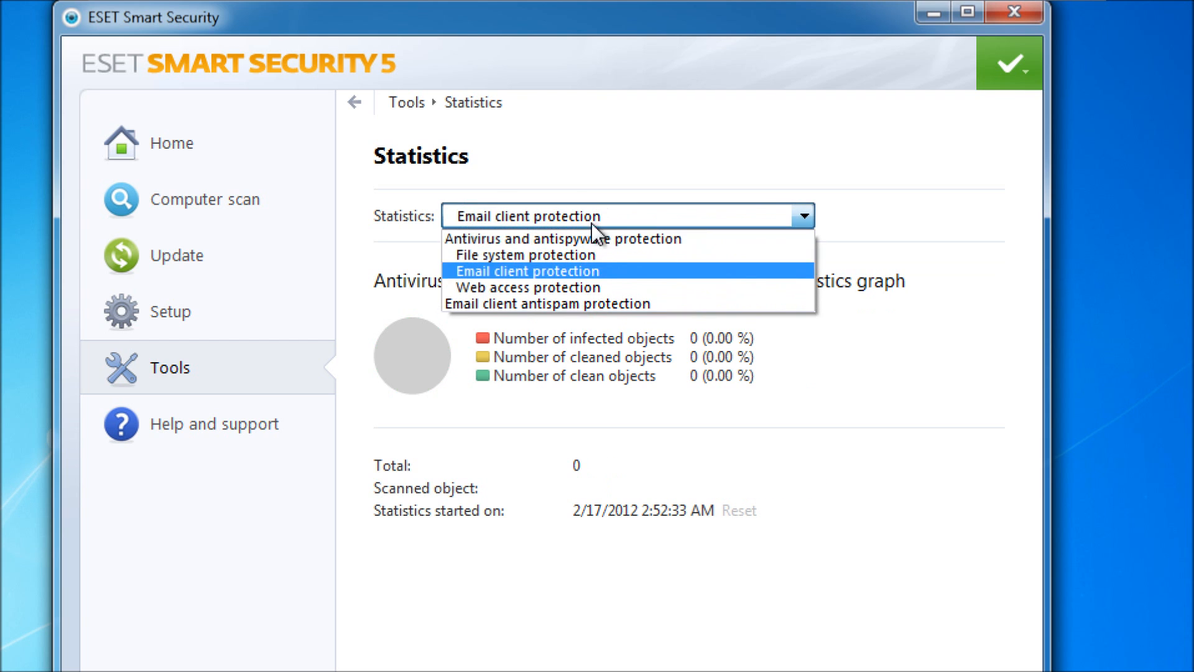
left_click(577, 288)
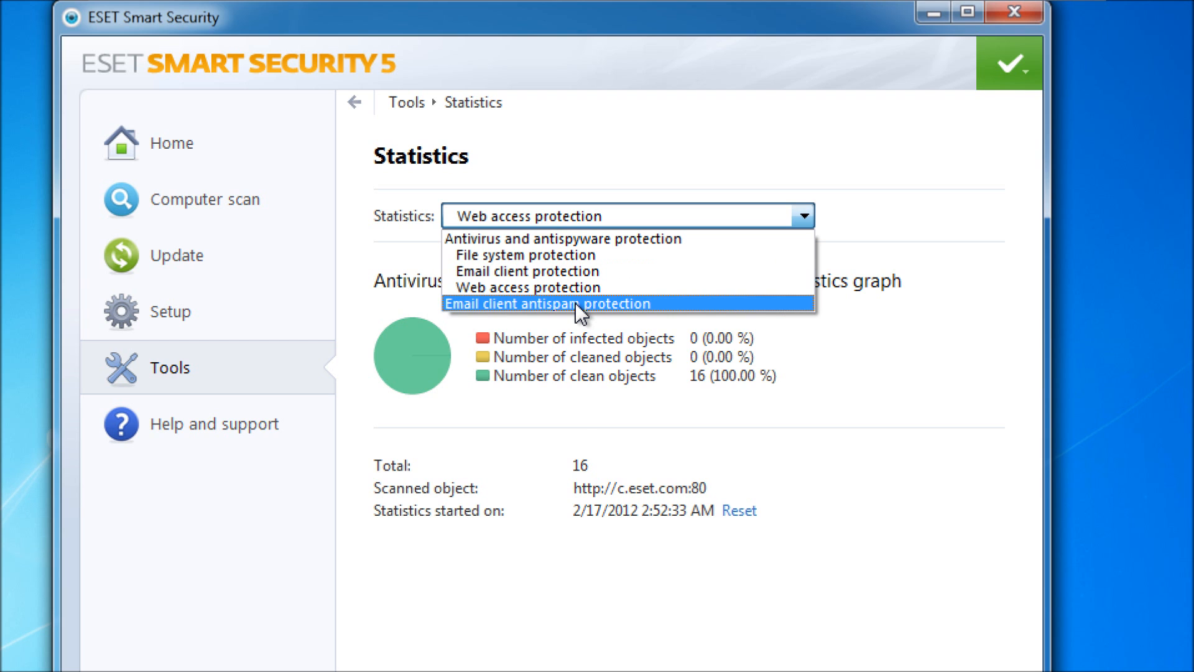
left_click(576, 304)
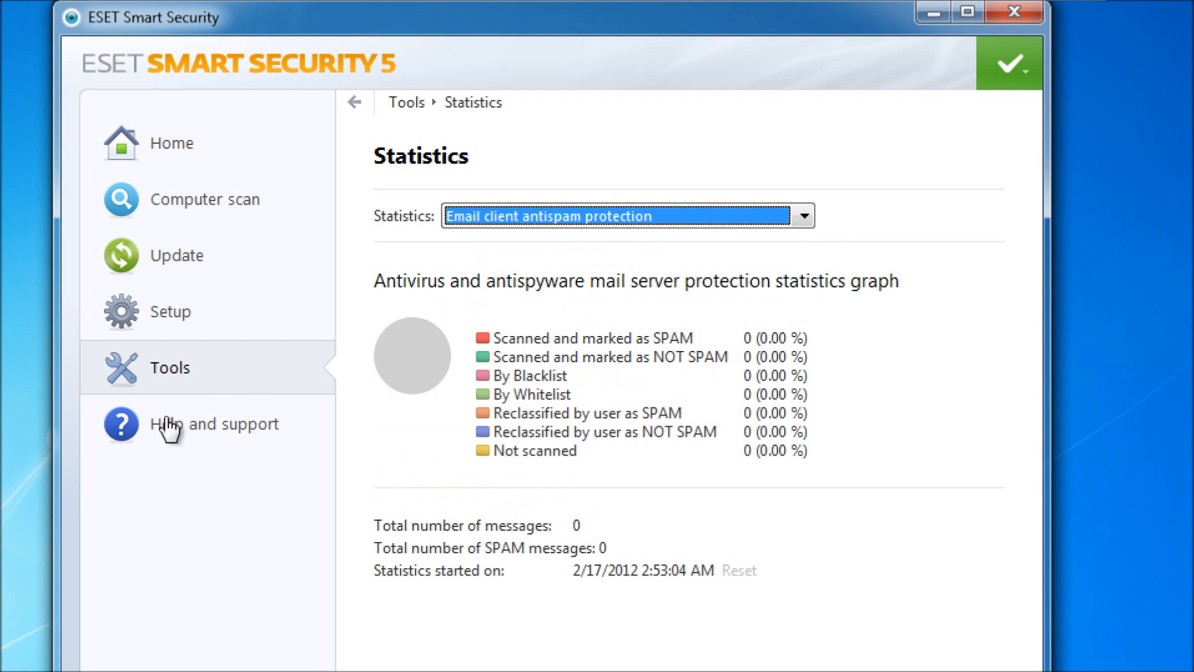
Examine the tasks in the Scheduler, widening the Name column to read the full task names
left_click(223, 373)
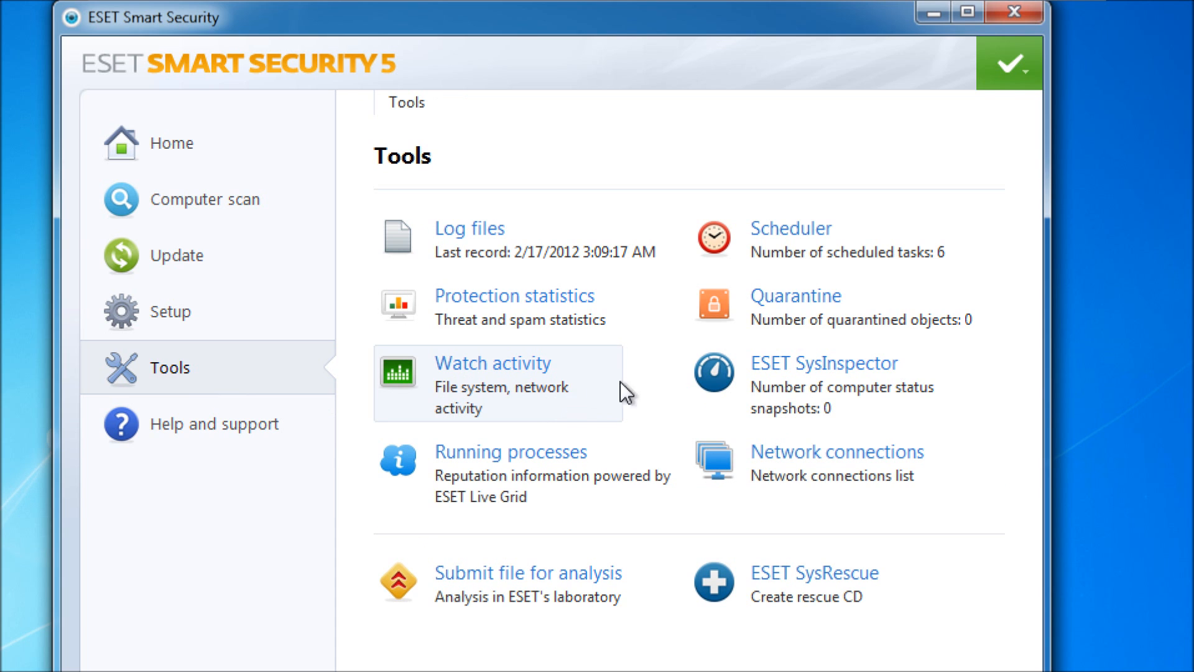
left_click(789, 242)
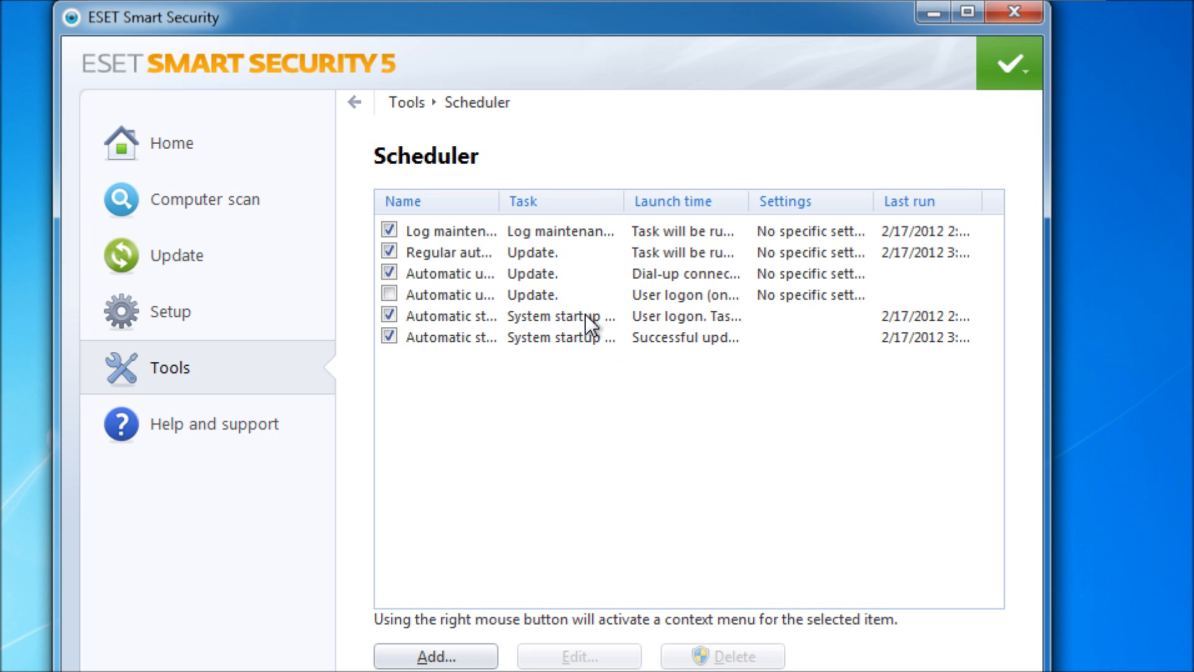
left_click_drag(498, 207, 610, 232)
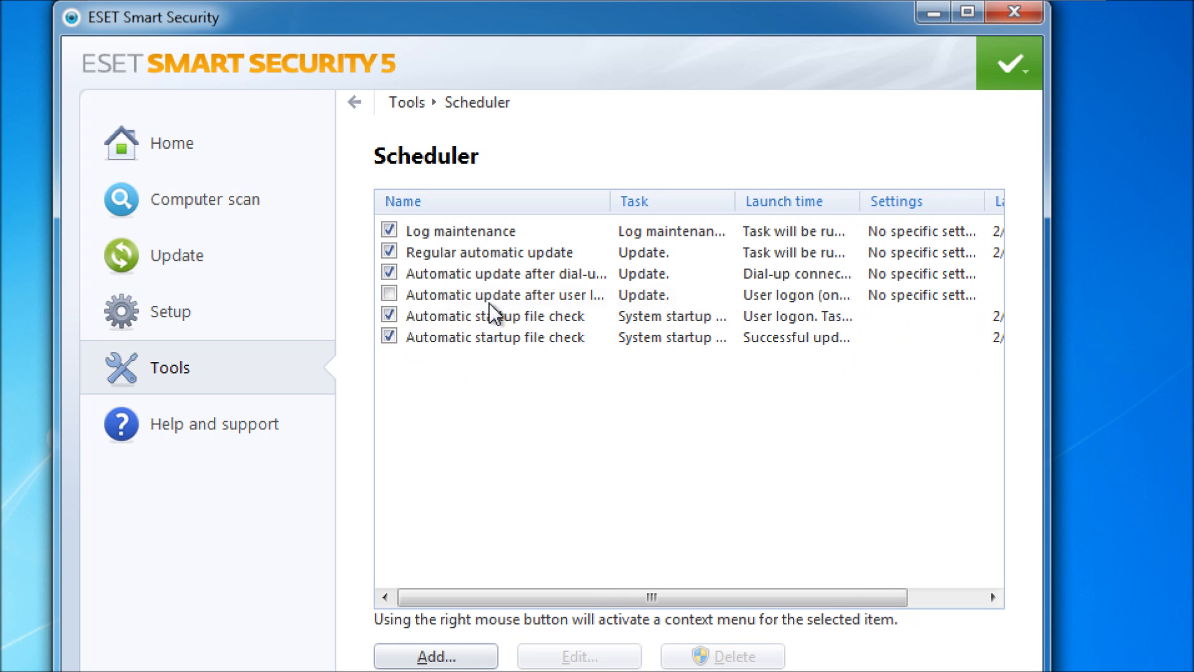
left_click(516, 232)
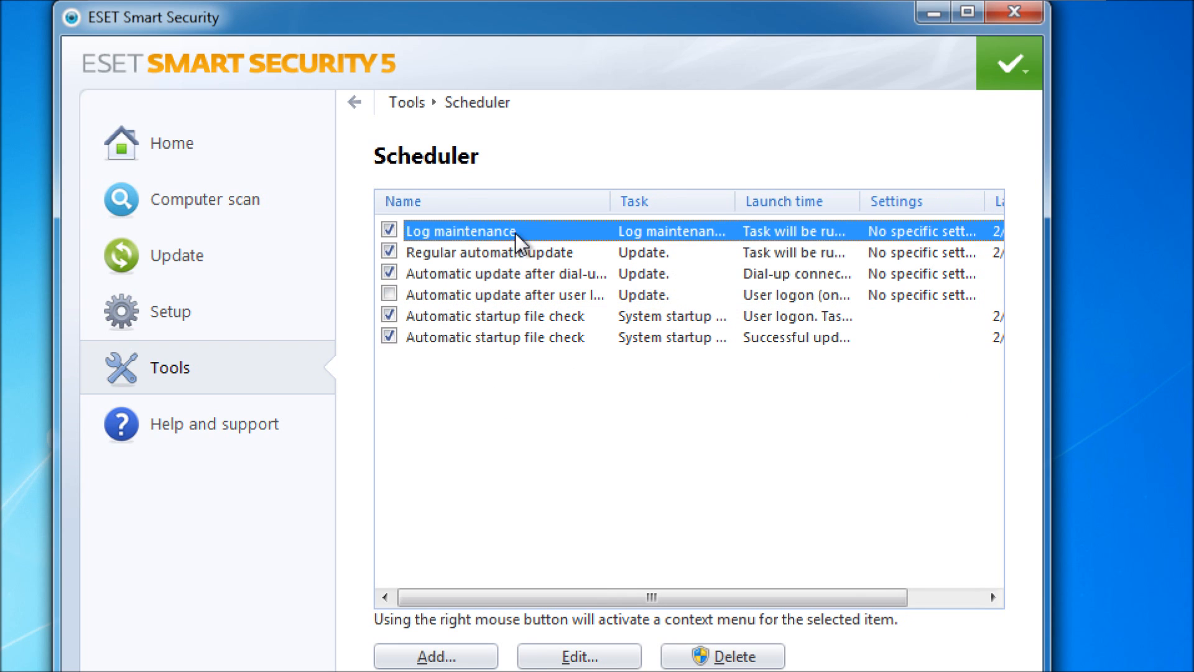
left_click(517, 259)
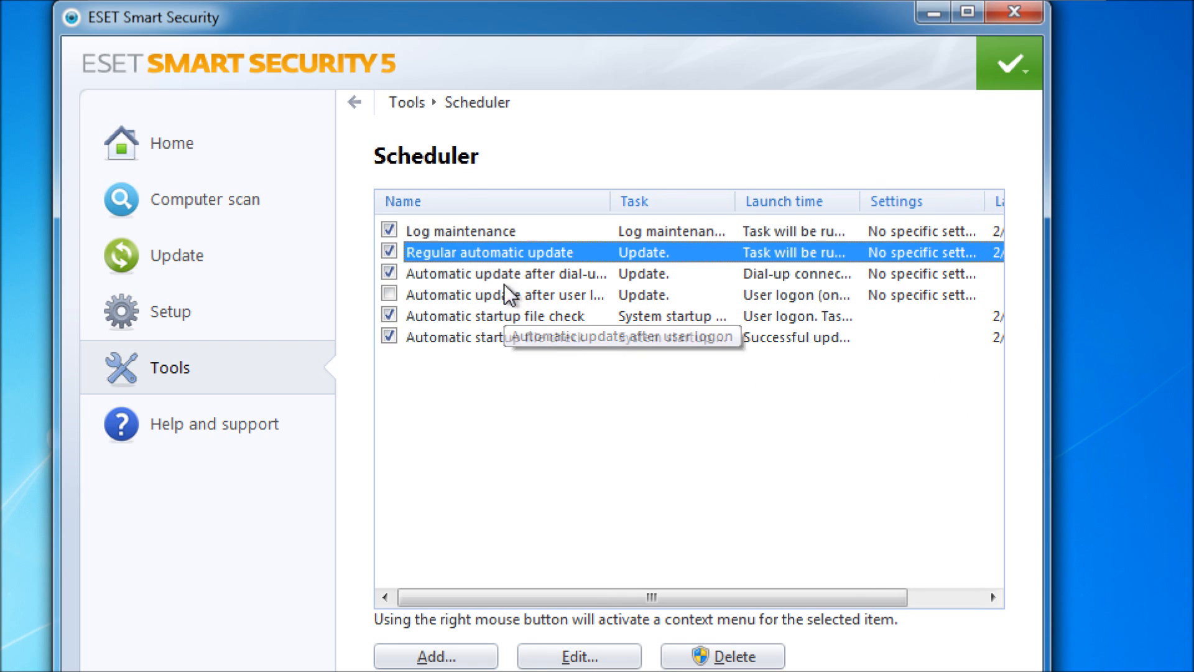
left_click(532, 275)
left_click_drag(609, 206, 699, 206)
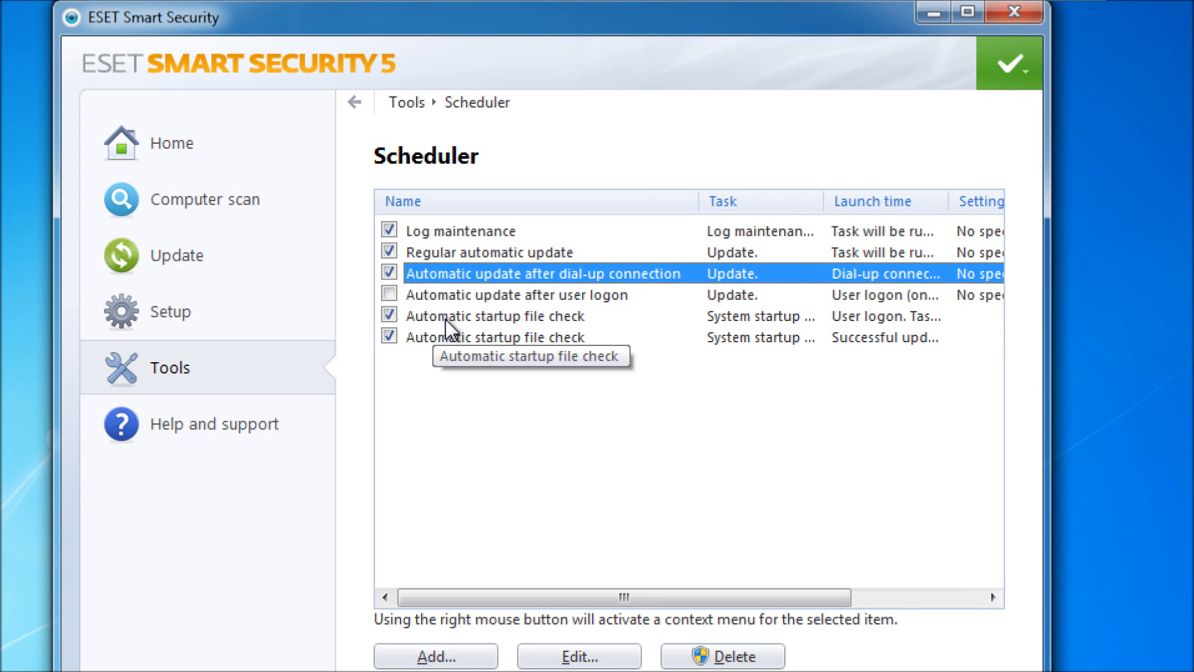
left_click_drag(706, 598, 627, 294)
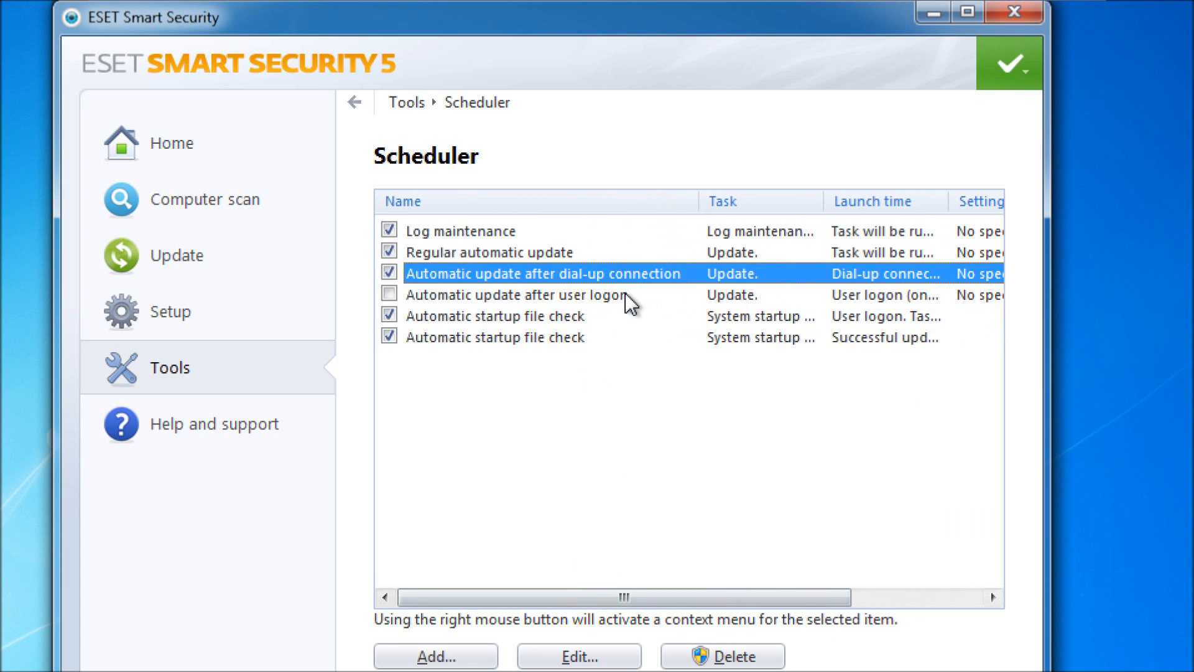
Open the form for submitting a file for analysis and review the submission reasons, keeping Suspicious file
left_click(198, 386)
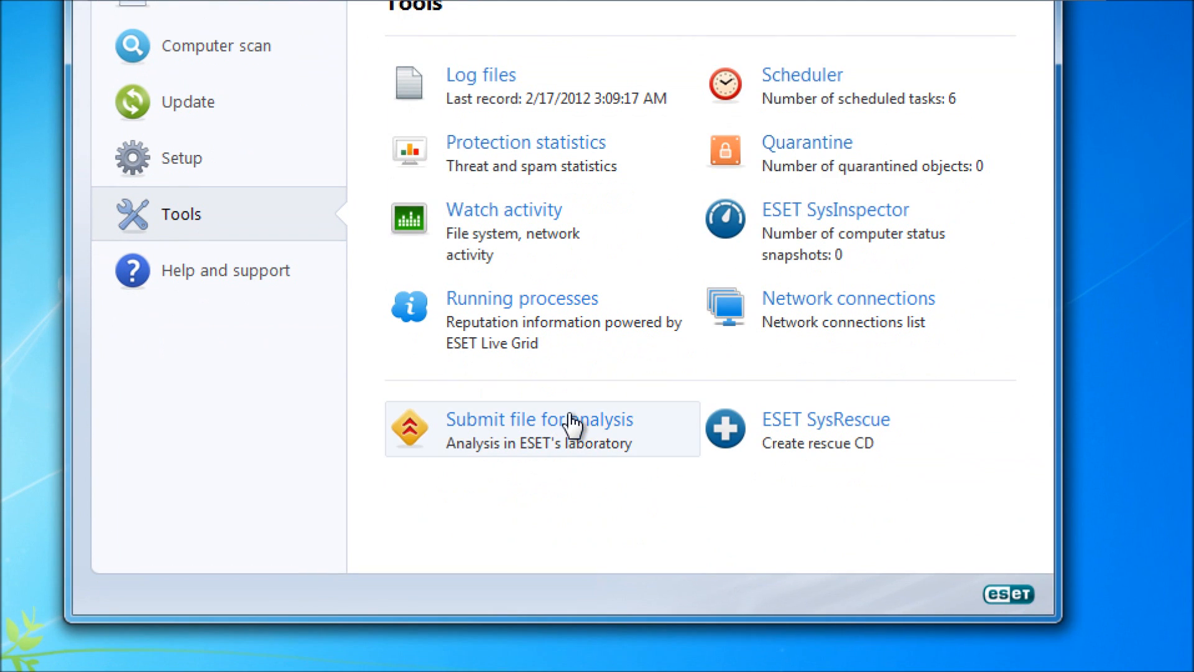
left_click(571, 425)
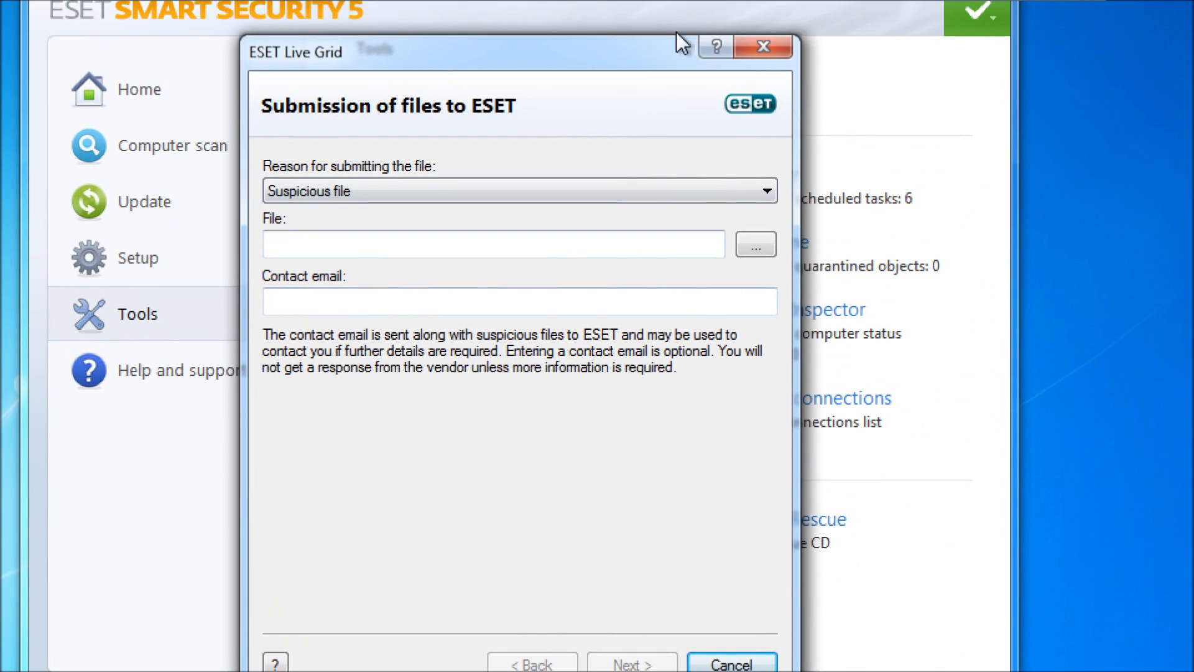
left_click(677, 194)
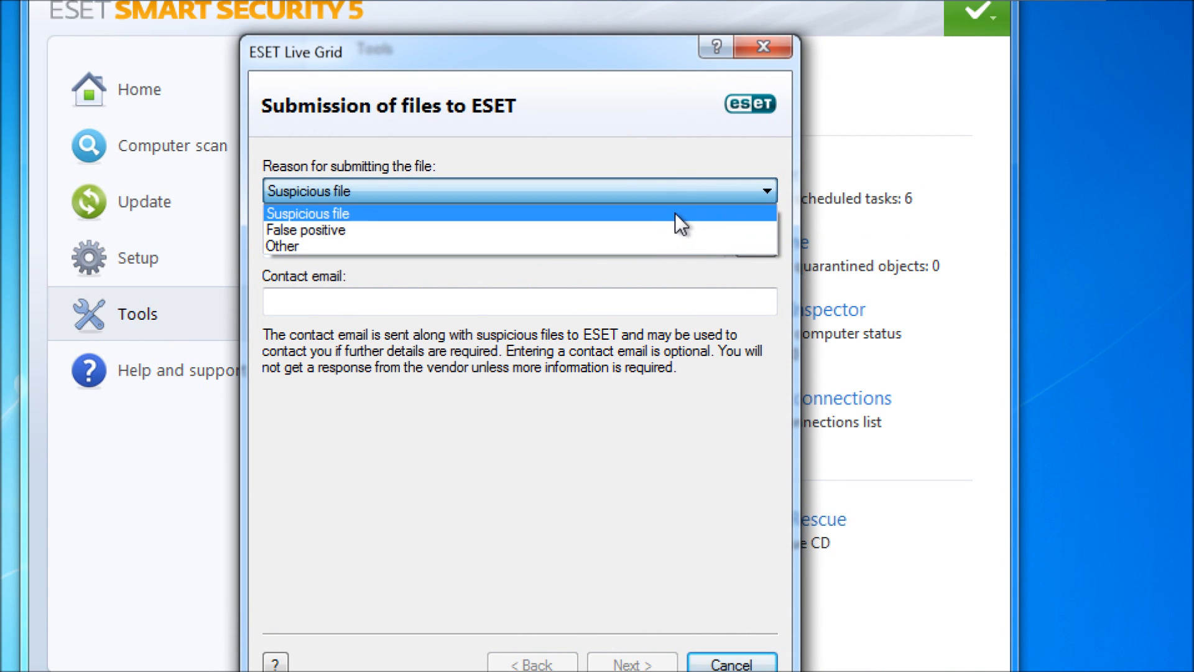
left_click(675, 213)
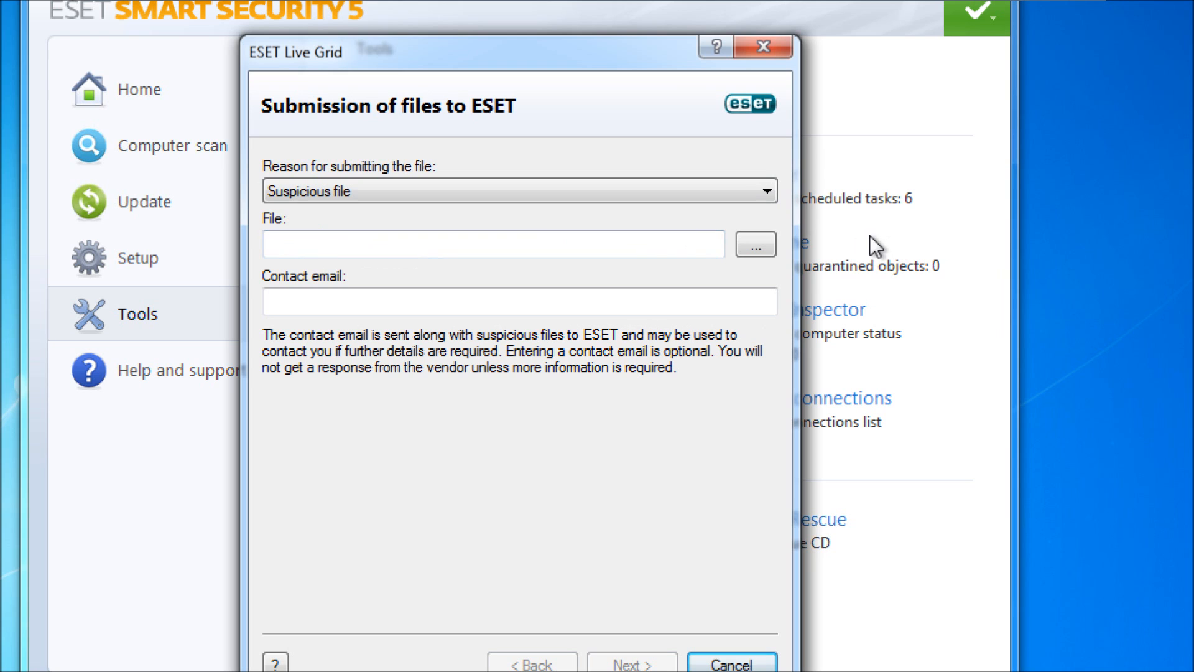
left_click(371, 302)
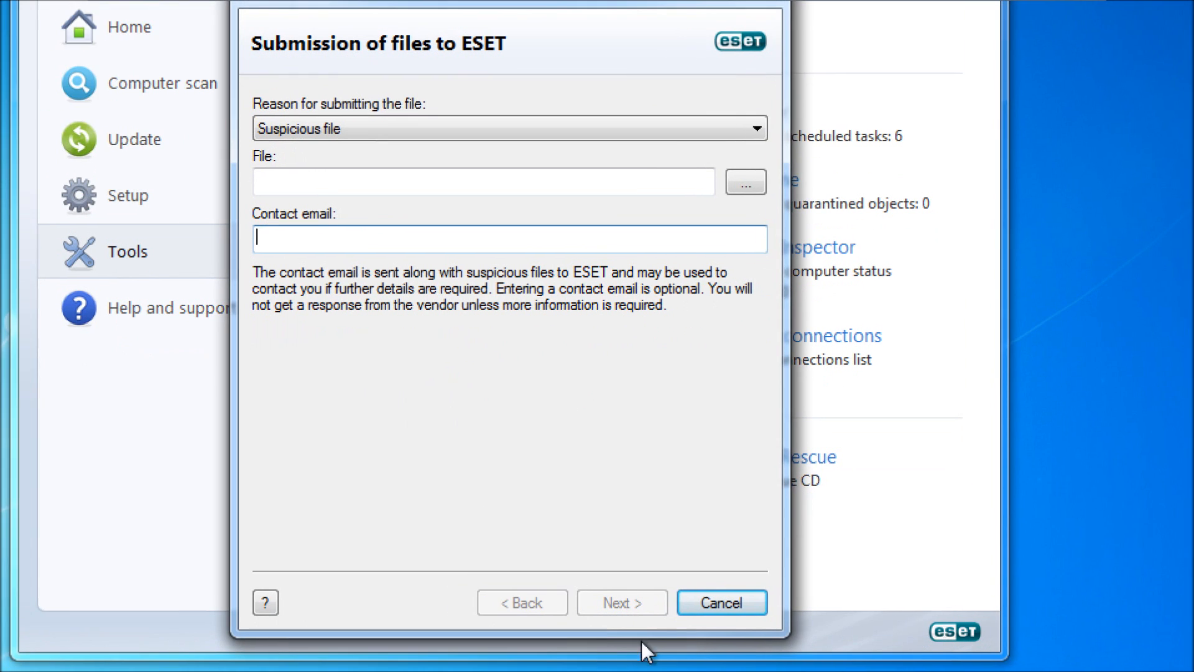
Read the help topic on submission of files for analysis and close the submission form without sending anything
left_click(268, 603)
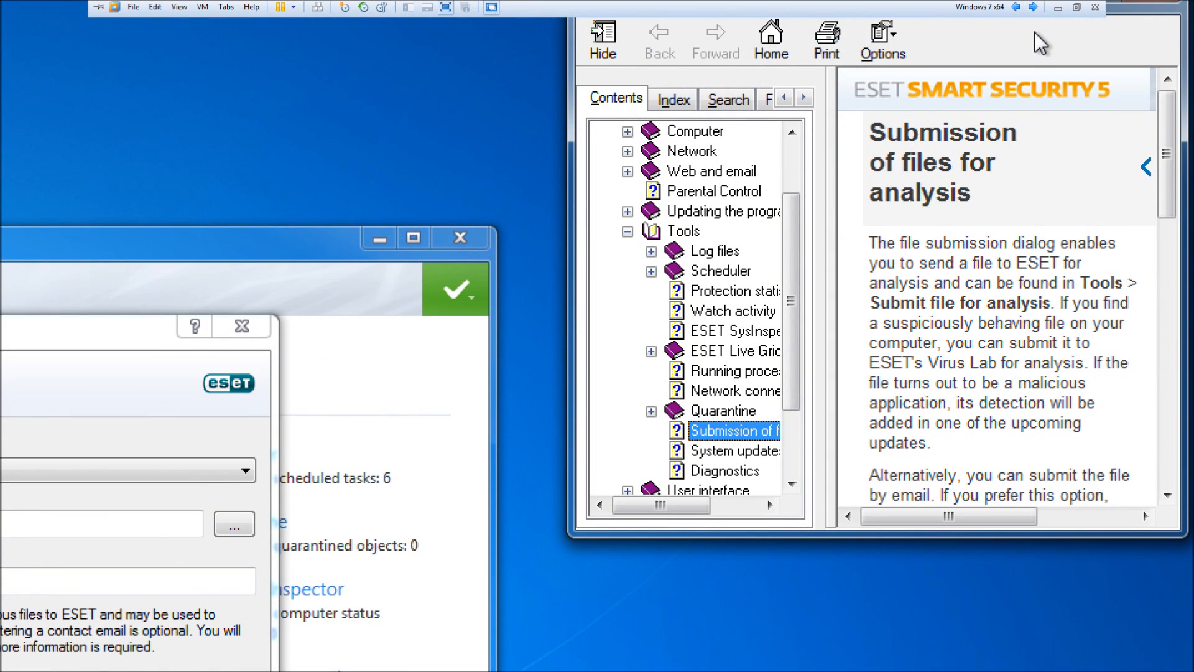
left_click(966, 288)
scroll(965, 288, "down", 1)
scroll(966, 288, "up", 1)
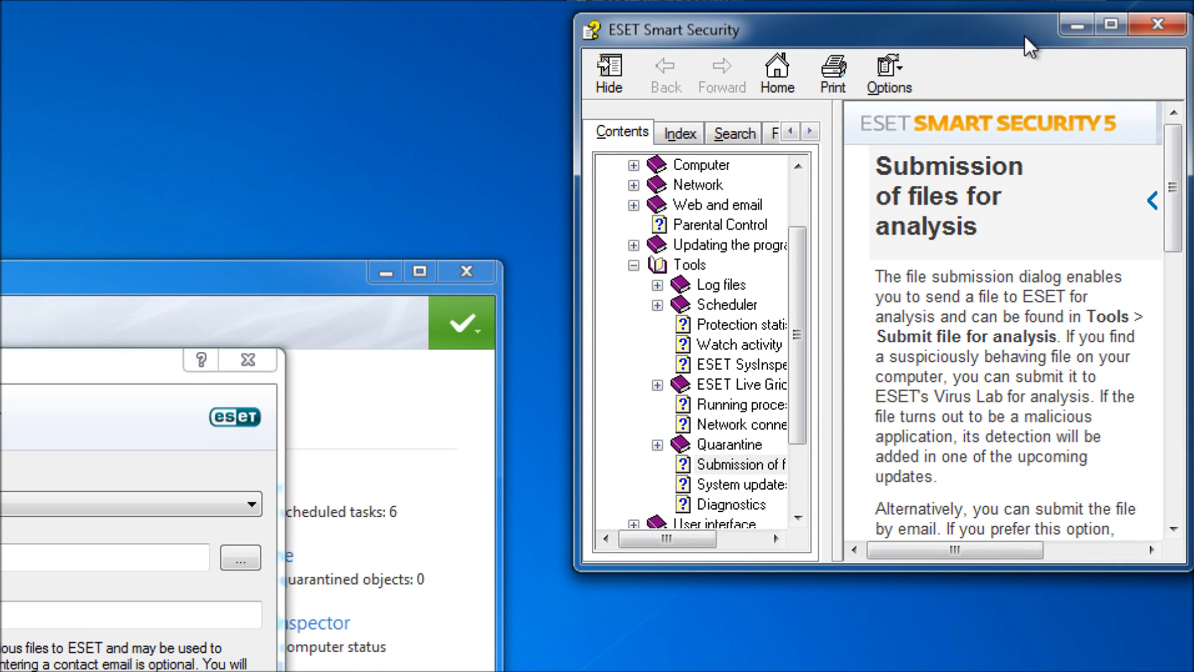
left_click_drag(1017, 3, 923, 61)
left_click(1073, 51)
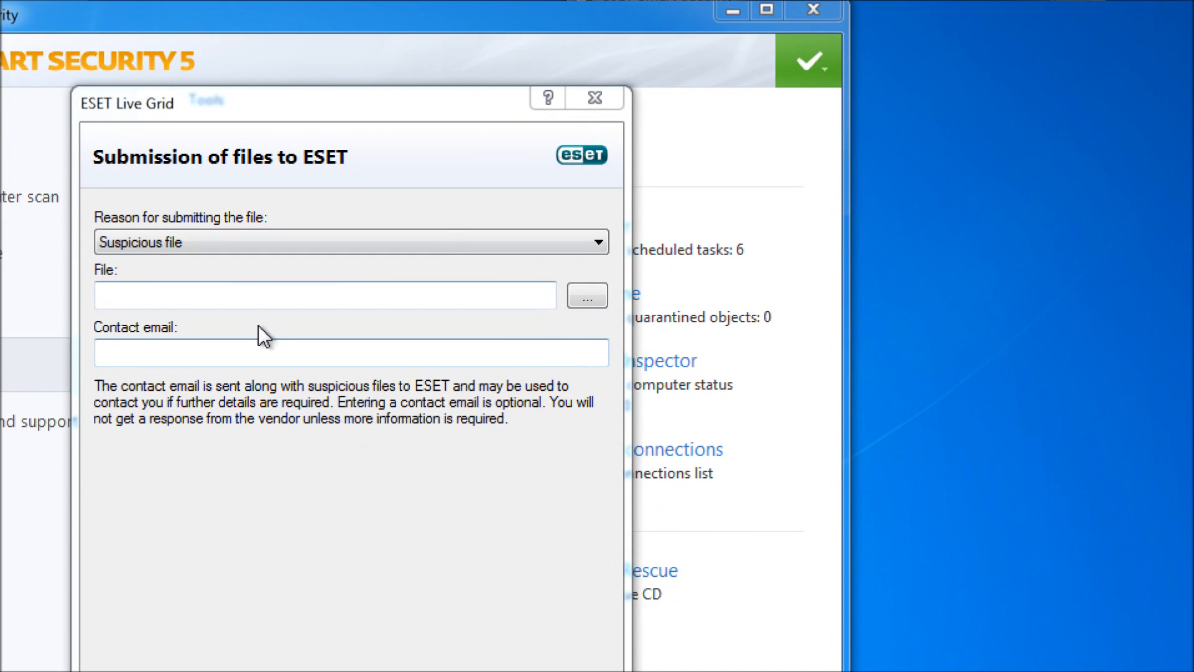
left_click(595, 99)
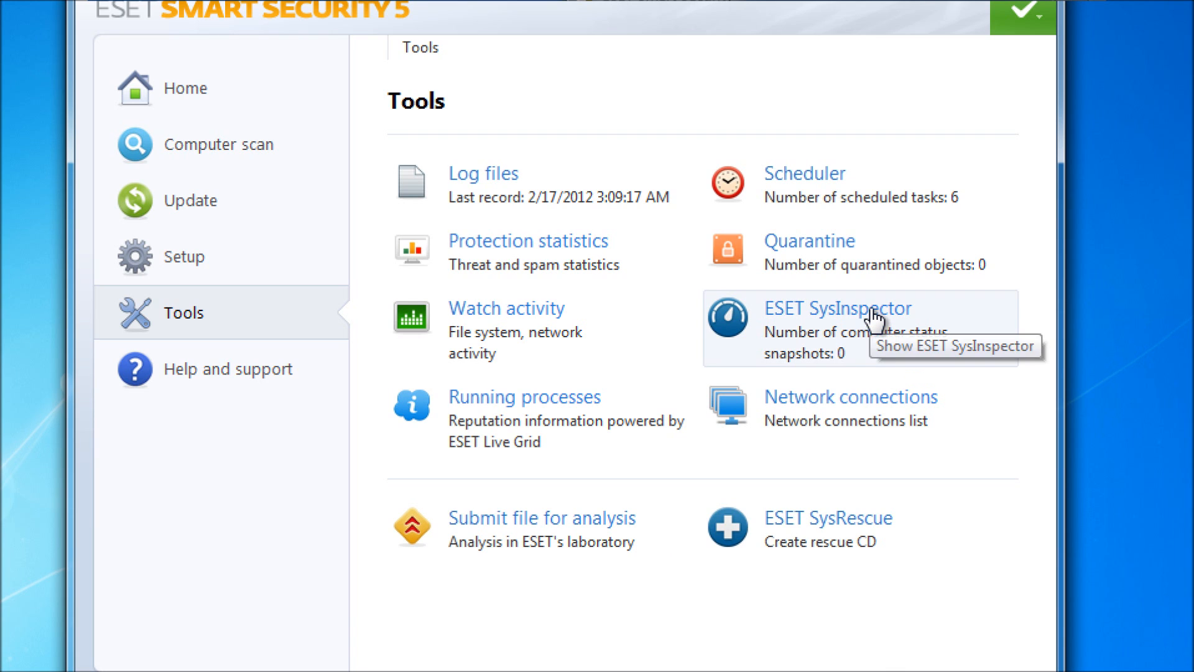
left_click(802, 316)
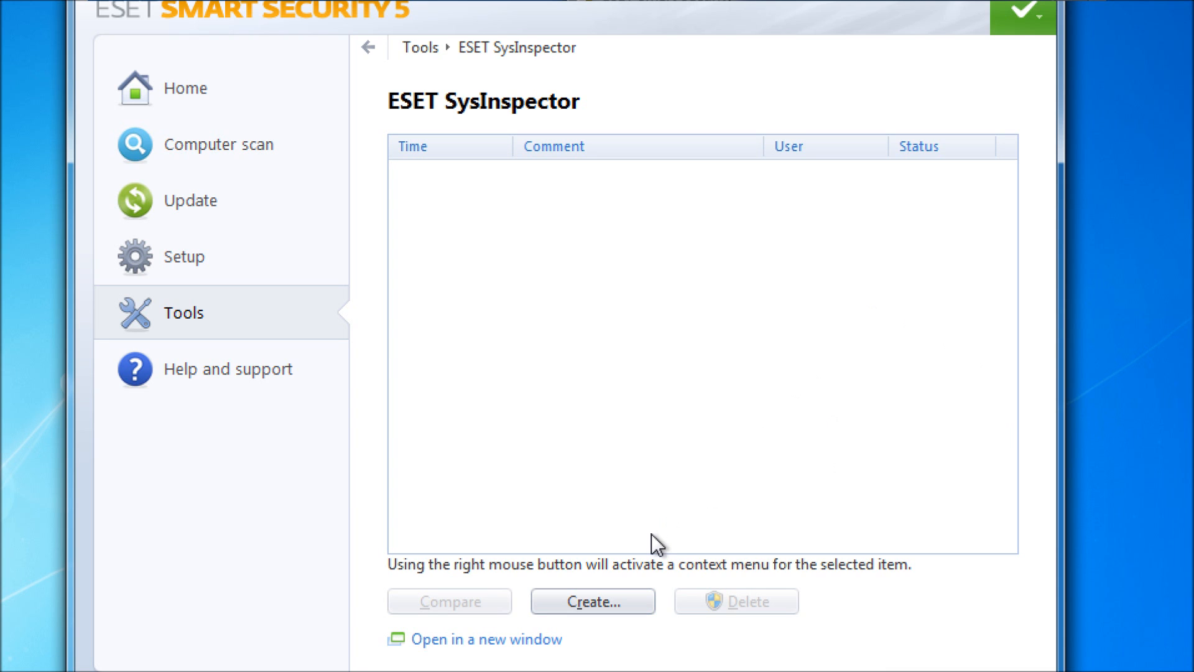
left_click(615, 596)
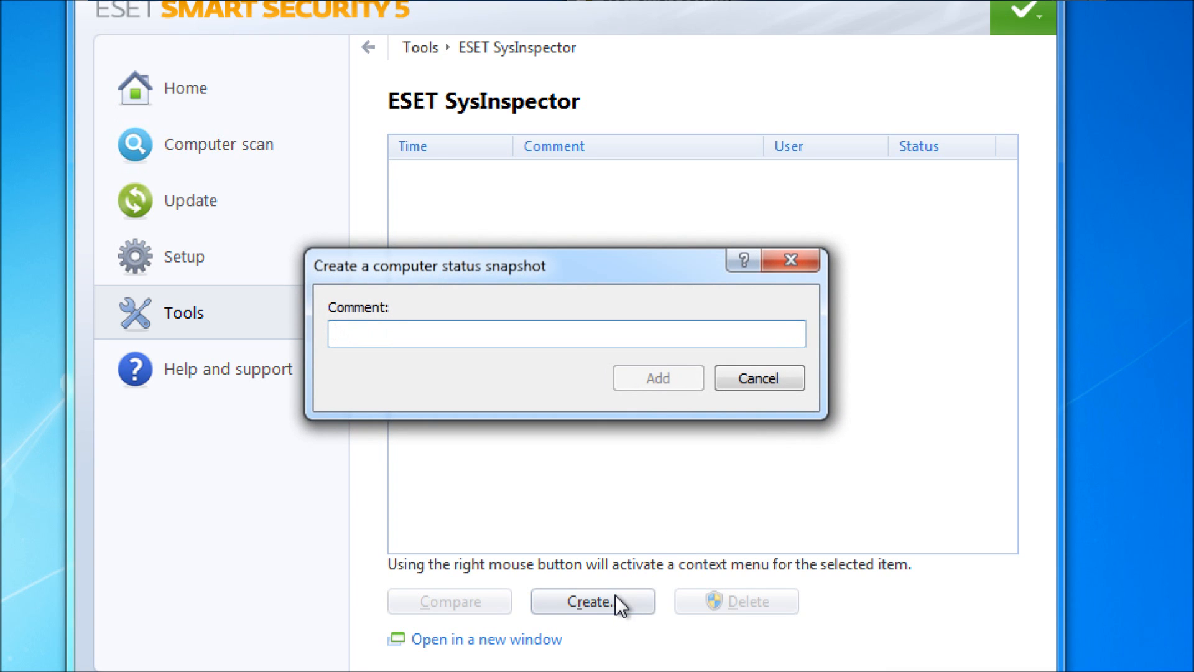
left_click(773, 382)
left_click(299, 328)
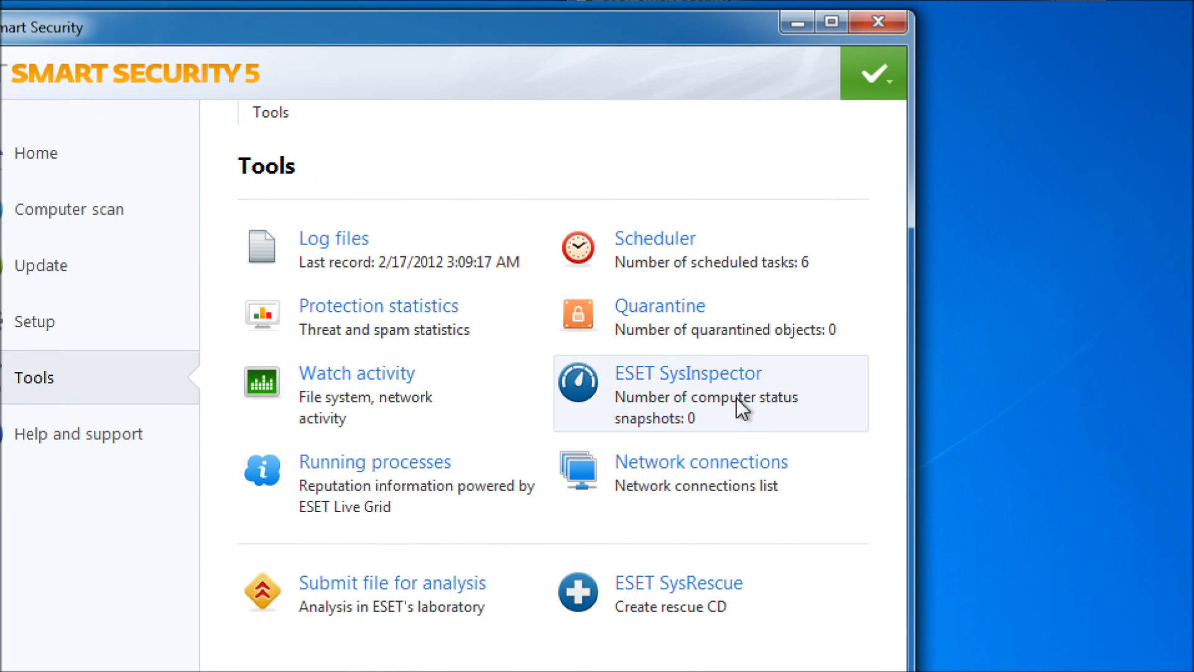
Create a computer status snapshot in ESET SysInspector with the comment "Test"
left_click(746, 410)
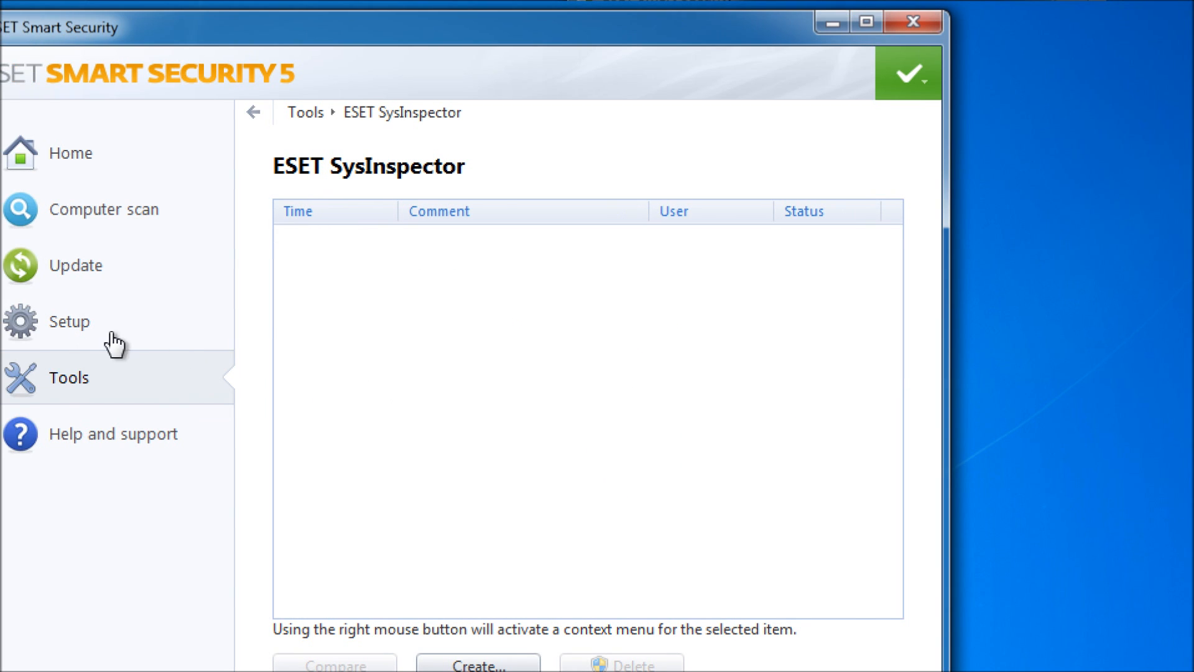
left_click(470, 663)
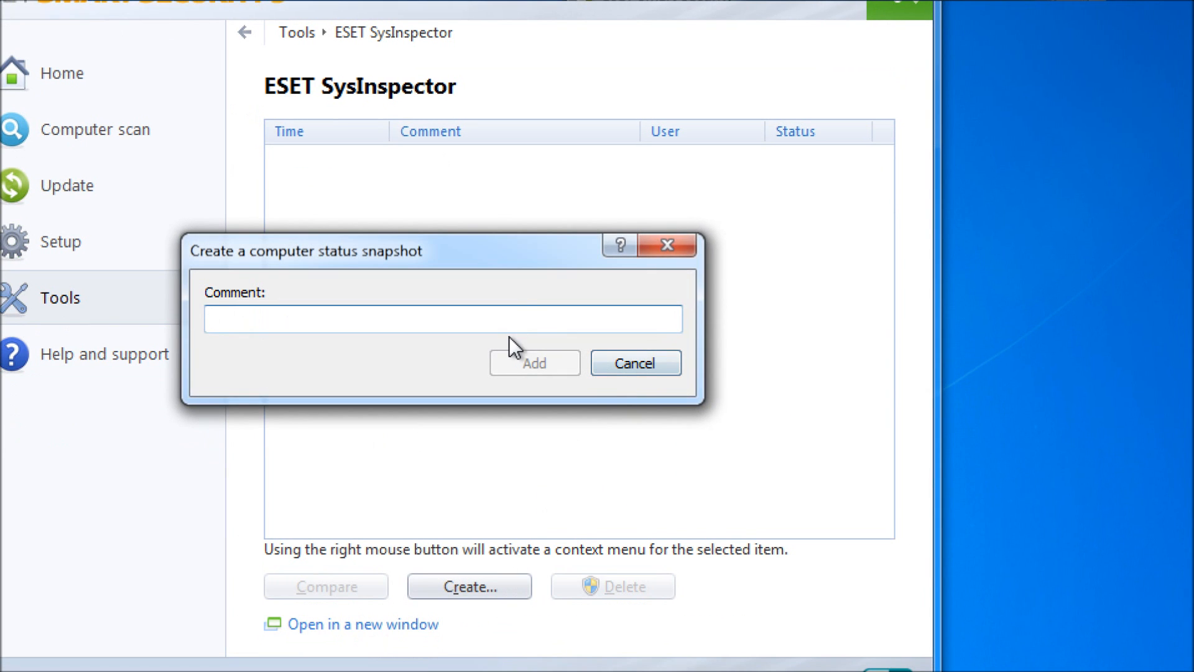
type("T")
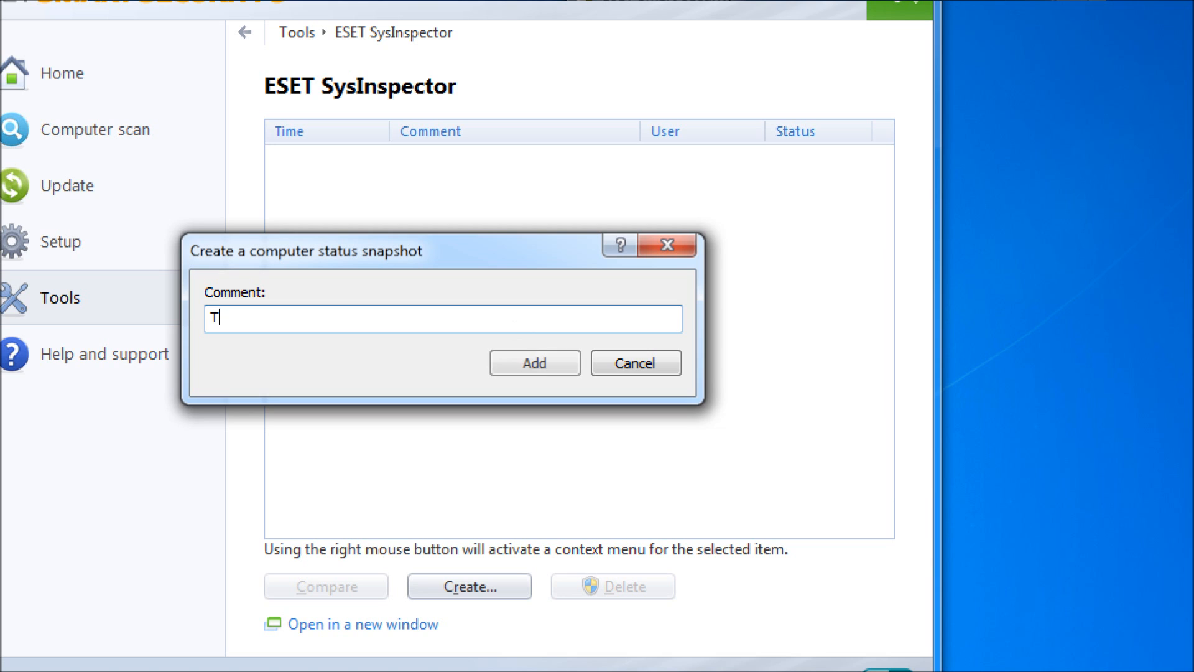
type("s=e")
key("BackSpace")
key("BackSpace")
type("est")
key("Return")
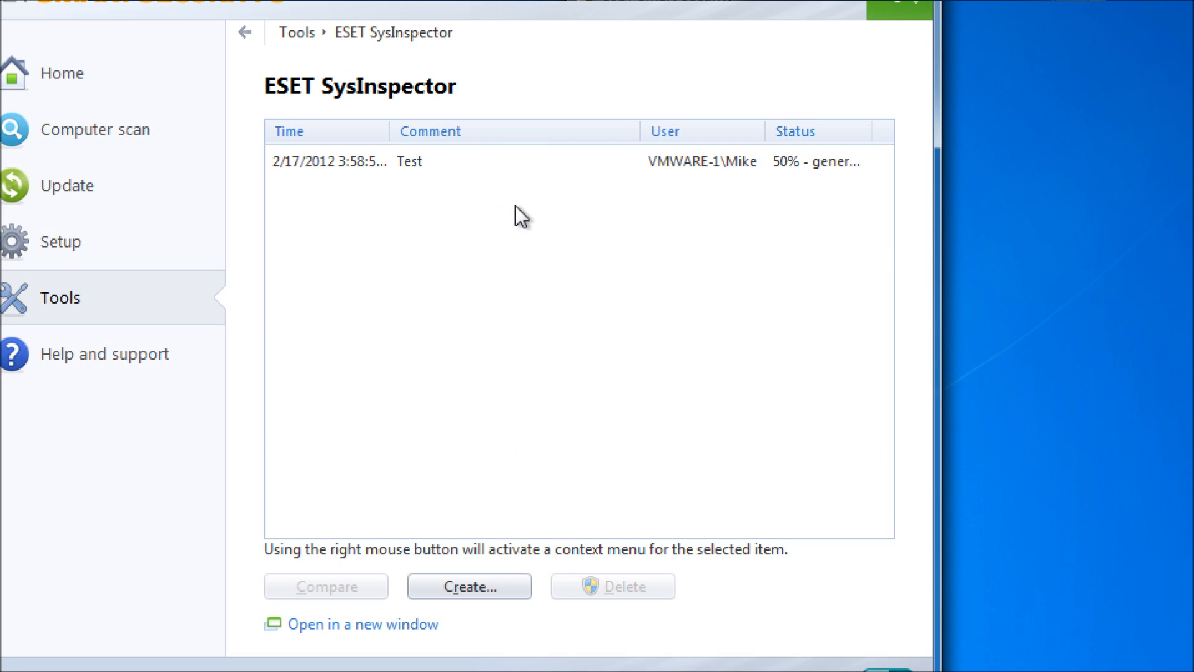
Widen the window to show the snapshot list in full and review the actions offered for the Test snapshot
left_click_drag(867, 128, 1108, 168)
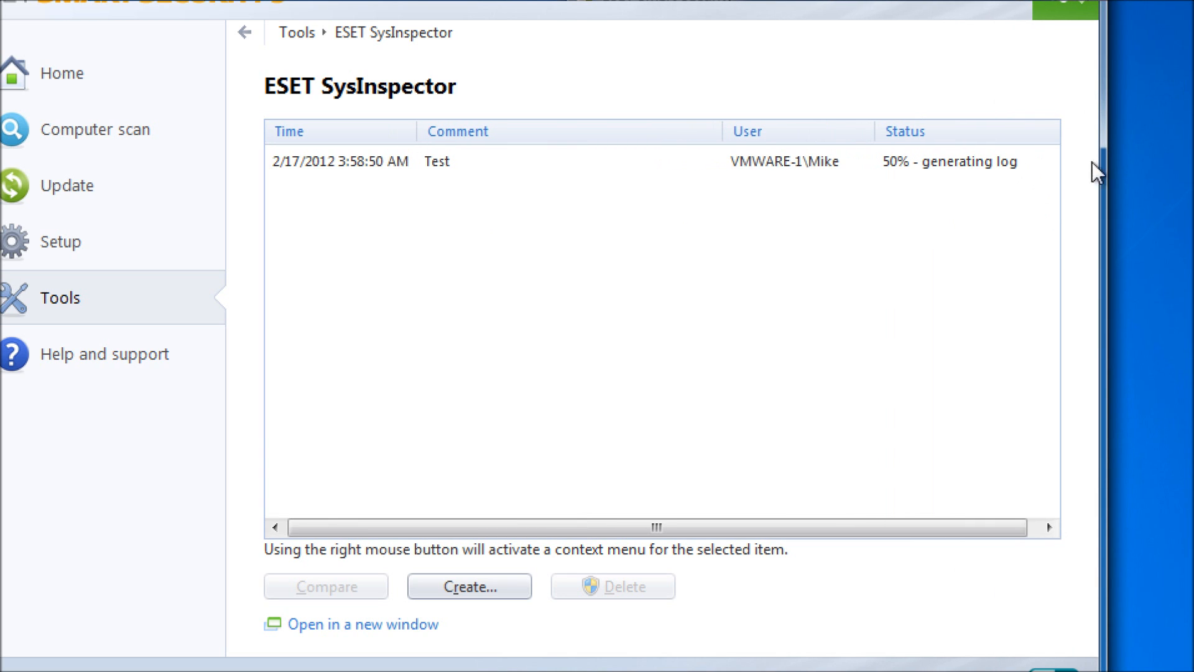
left_click(367, 163)
right_click(369, 159)
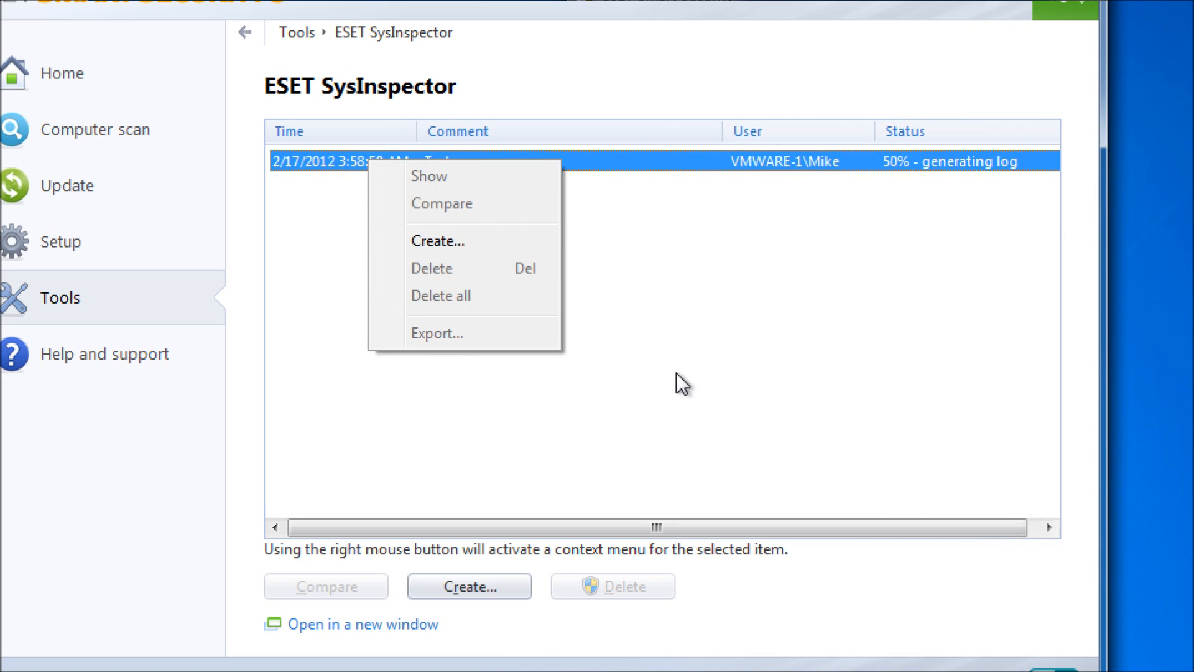
left_click(766, 360)
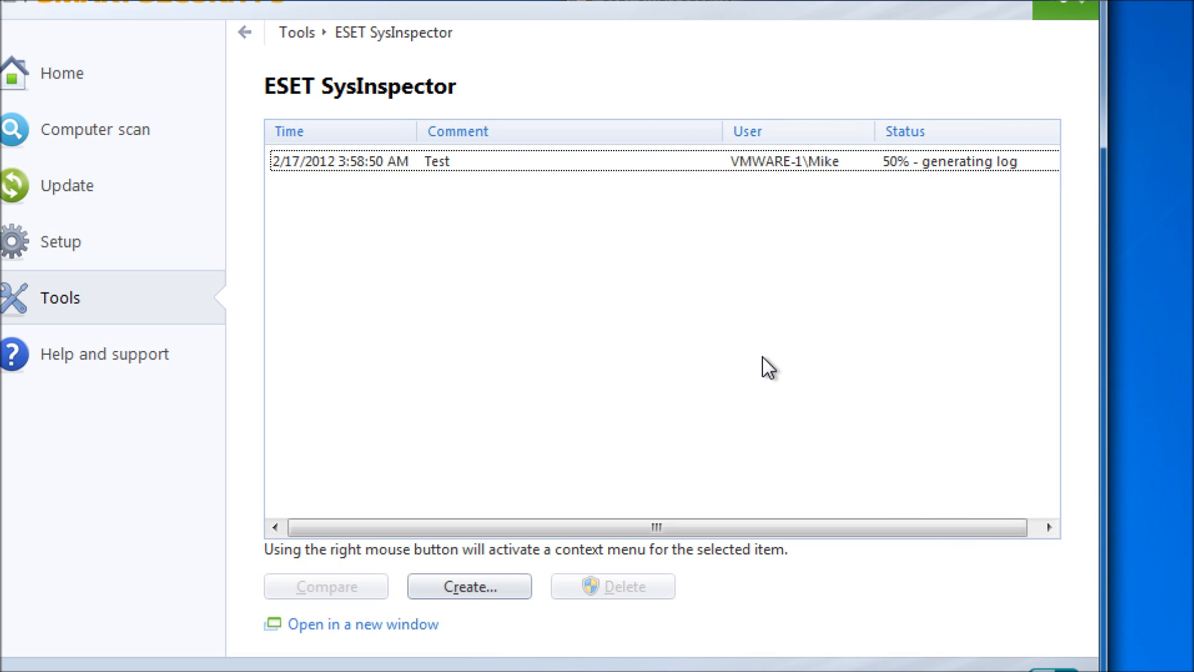
right_click(533, 271)
left_click(411, 243)
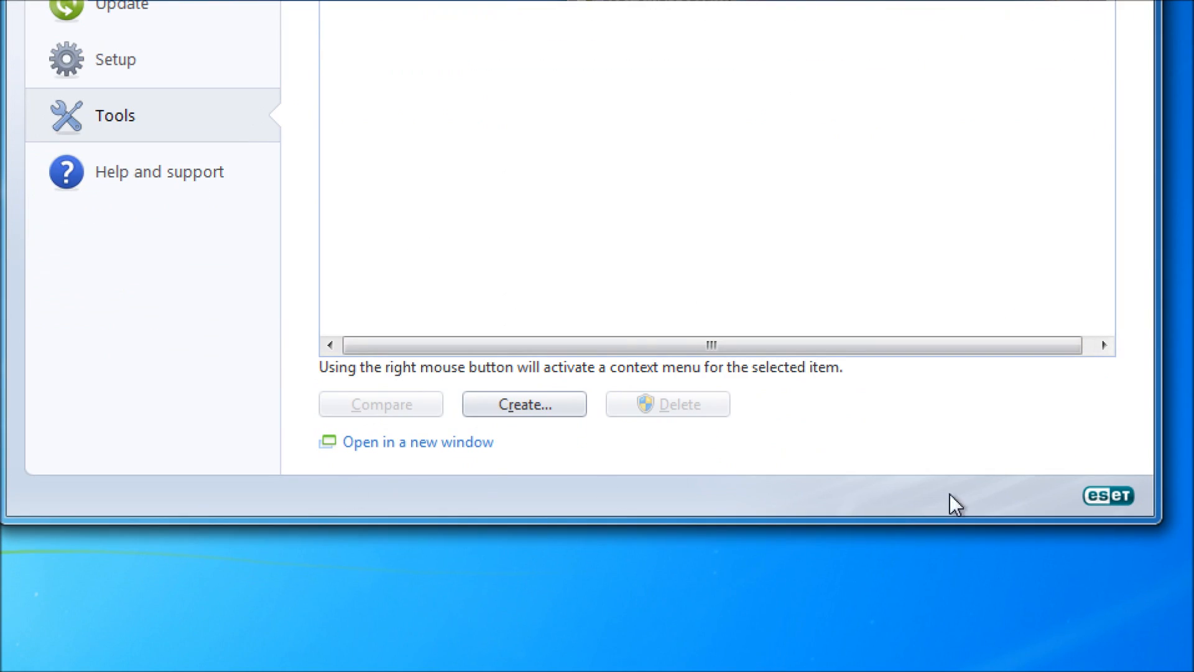
View the Quarantine and browse the System32 programs offered for manual quarantine, cancelling without choosing a file
left_click(208, 138)
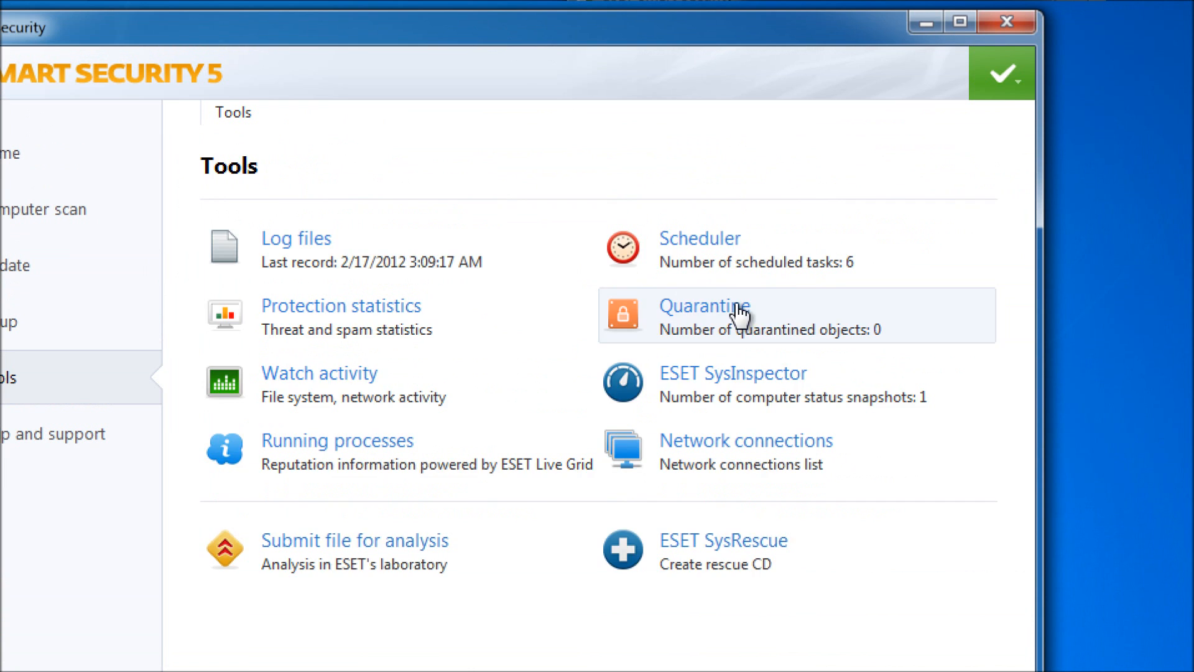
left_click(735, 304)
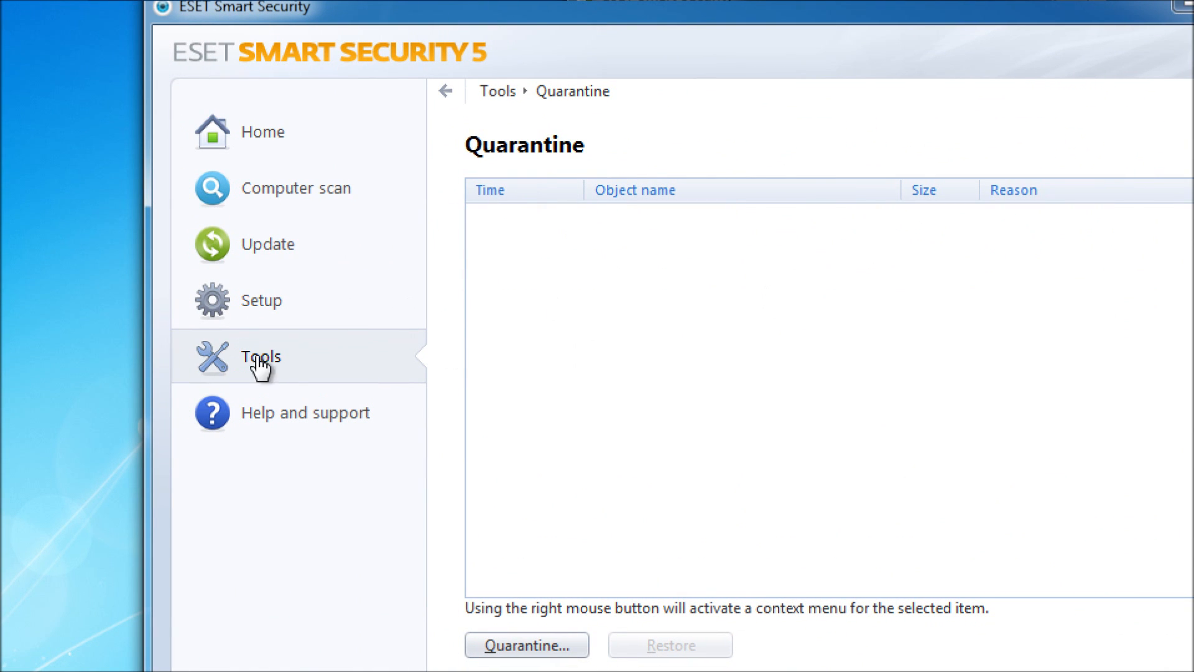
right_click(678, 333)
left_click(530, 607)
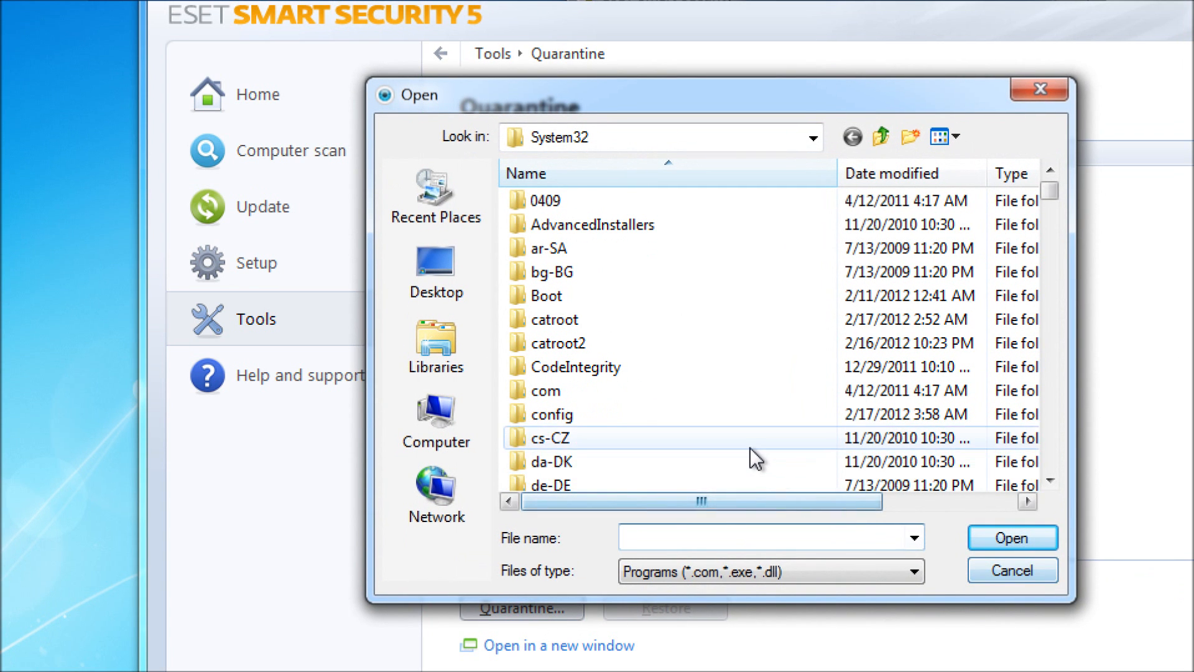
scroll(751, 448, "down", 20)
scroll(742, 446, "down", 20)
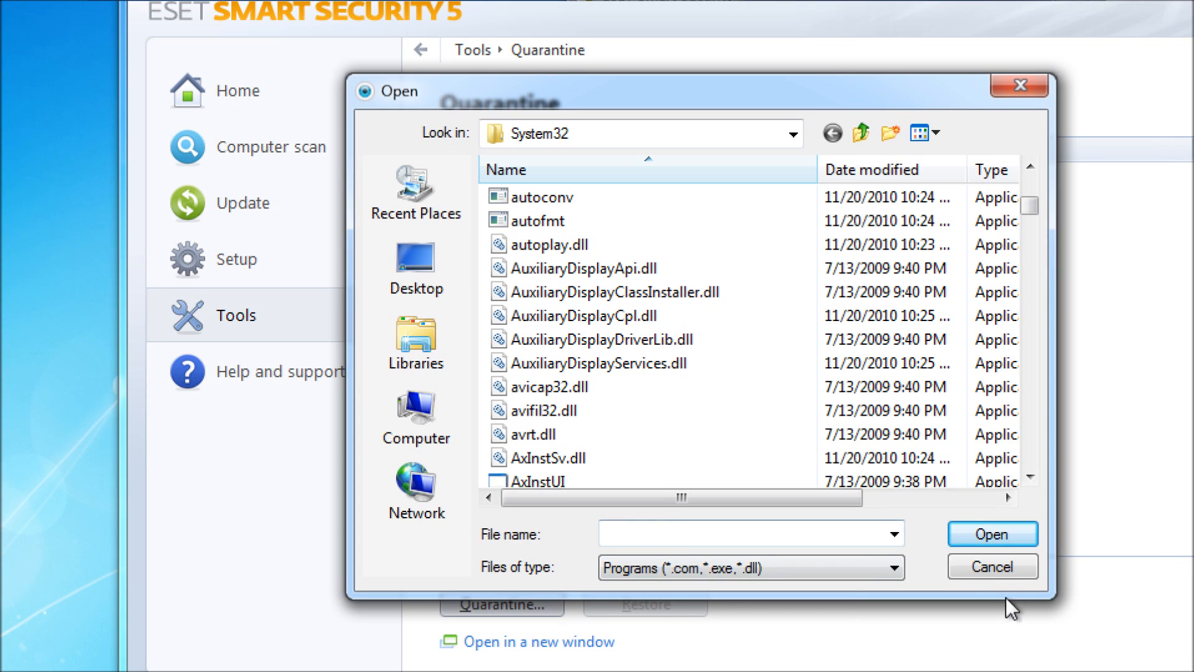
left_click(1012, 570)
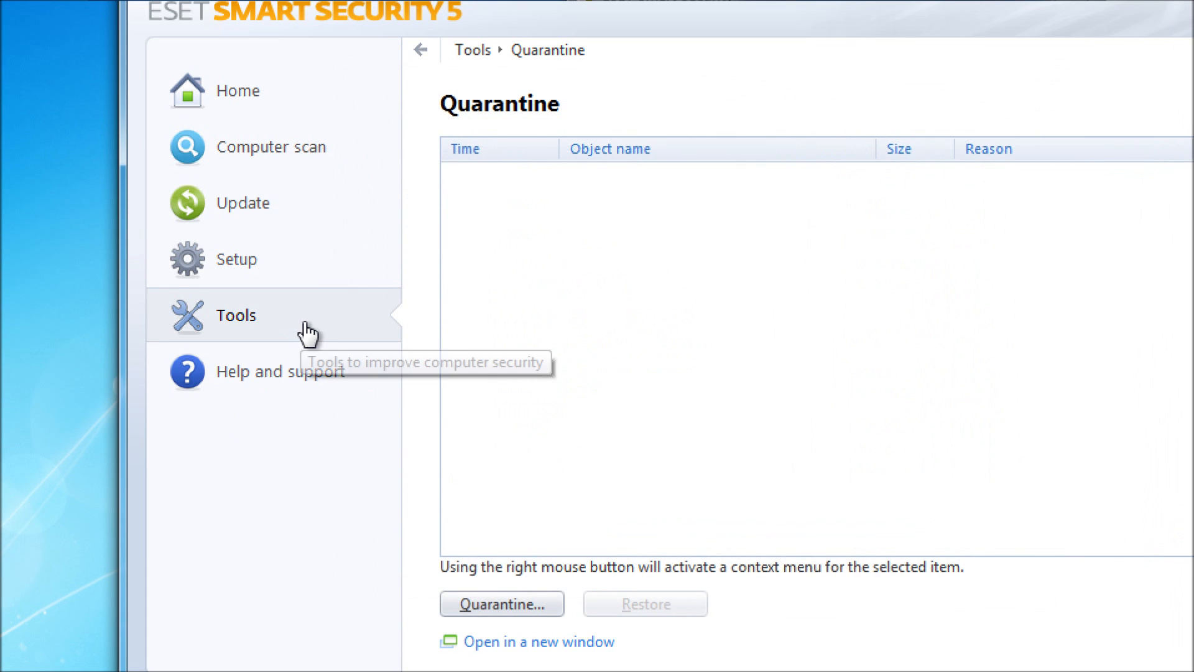
Show the Test computer status snapshot in the ESET SysInspector log viewer
left_click(304, 336)
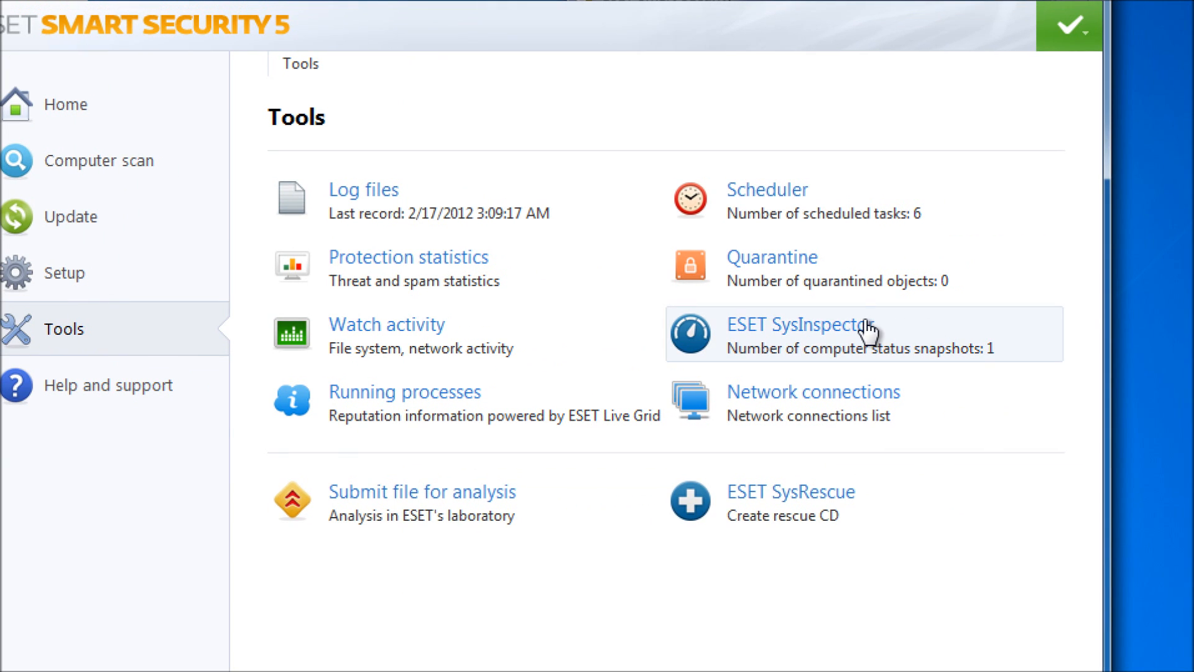
left_click(808, 335)
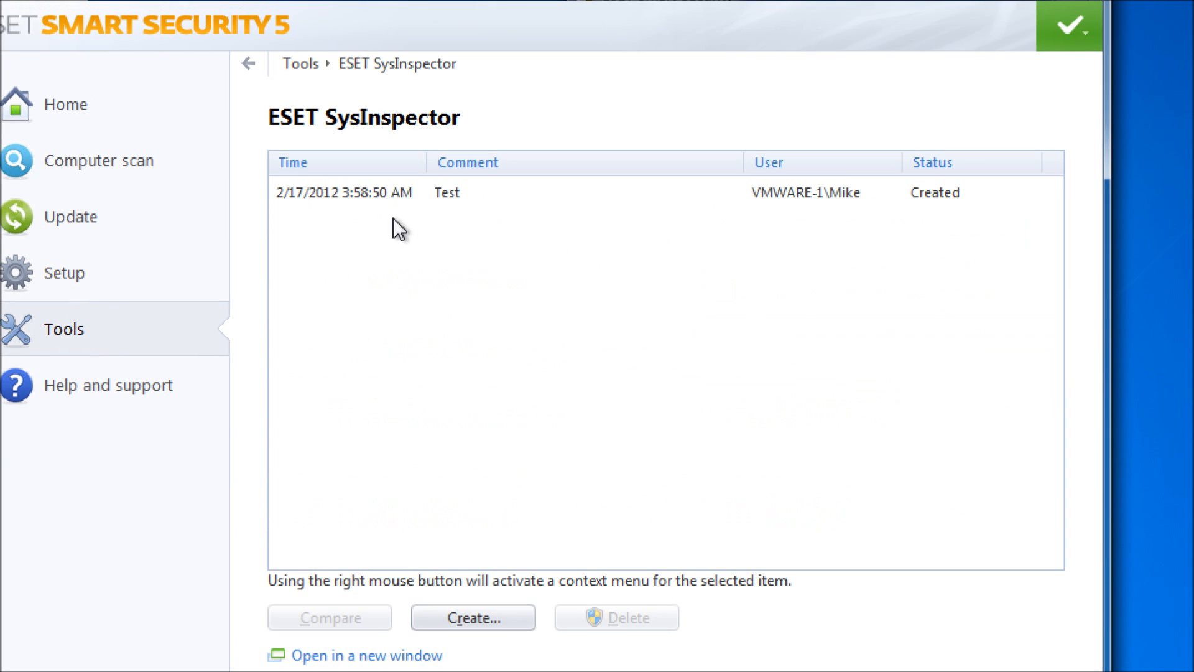
right_click(361, 187)
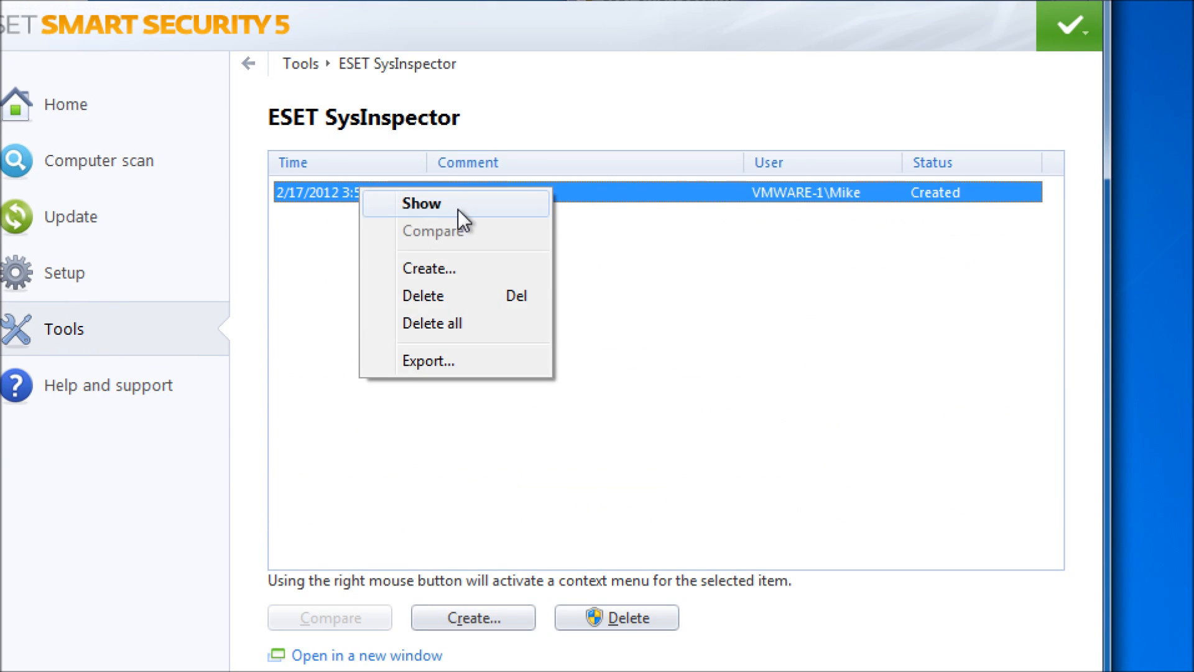
left_click(458, 209)
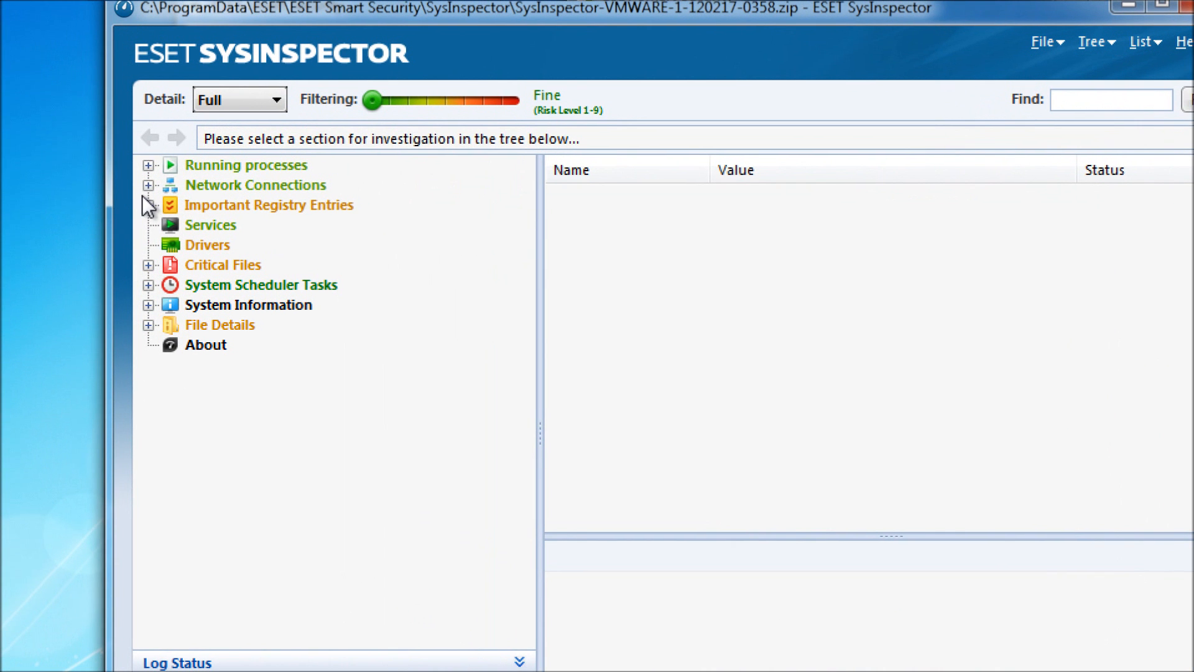
Examine the snapshot's Running processes and Network Connections sections, including TCP Connections, UDP Connections and DNS Servers
left_click(148, 166)
left_click(148, 167)
left_click(149, 185)
left_click(148, 185)
left_click(148, 185)
left_click(251, 210)
left_click(242, 225)
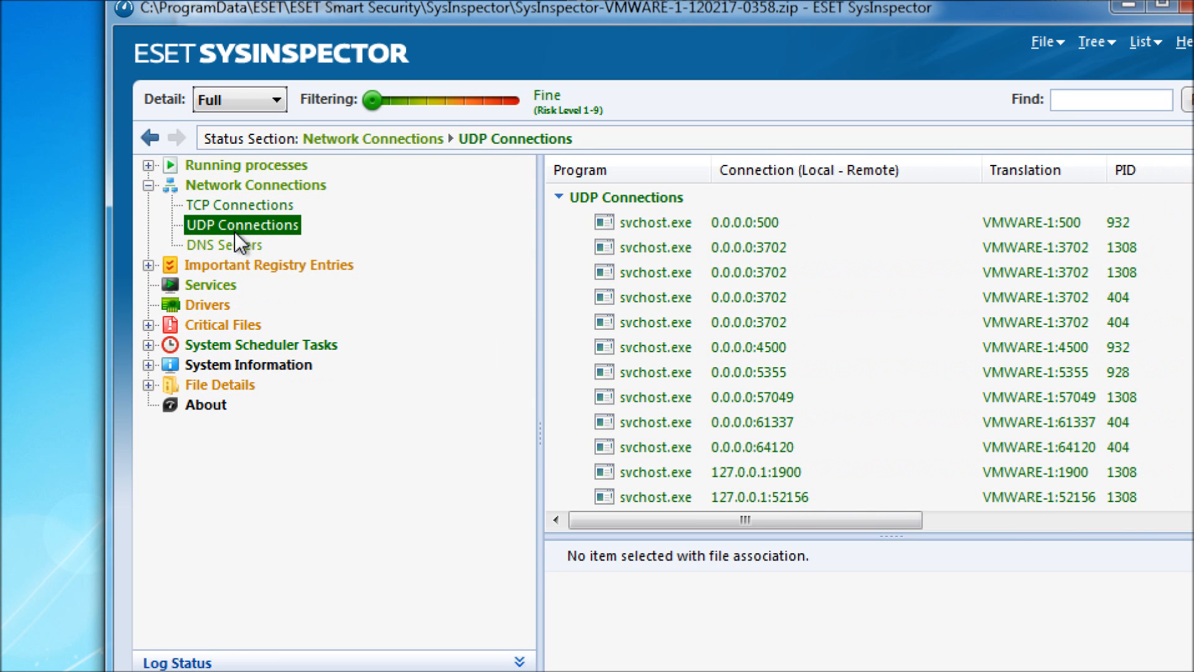
left_click(224, 245)
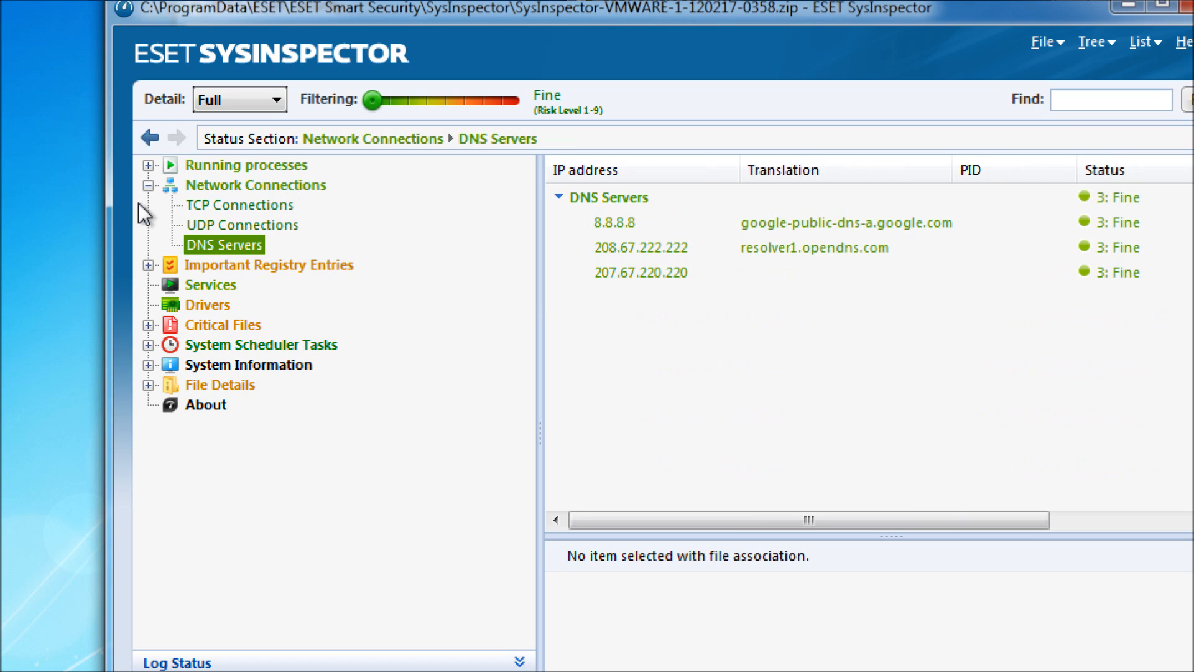
double_click(165, 184)
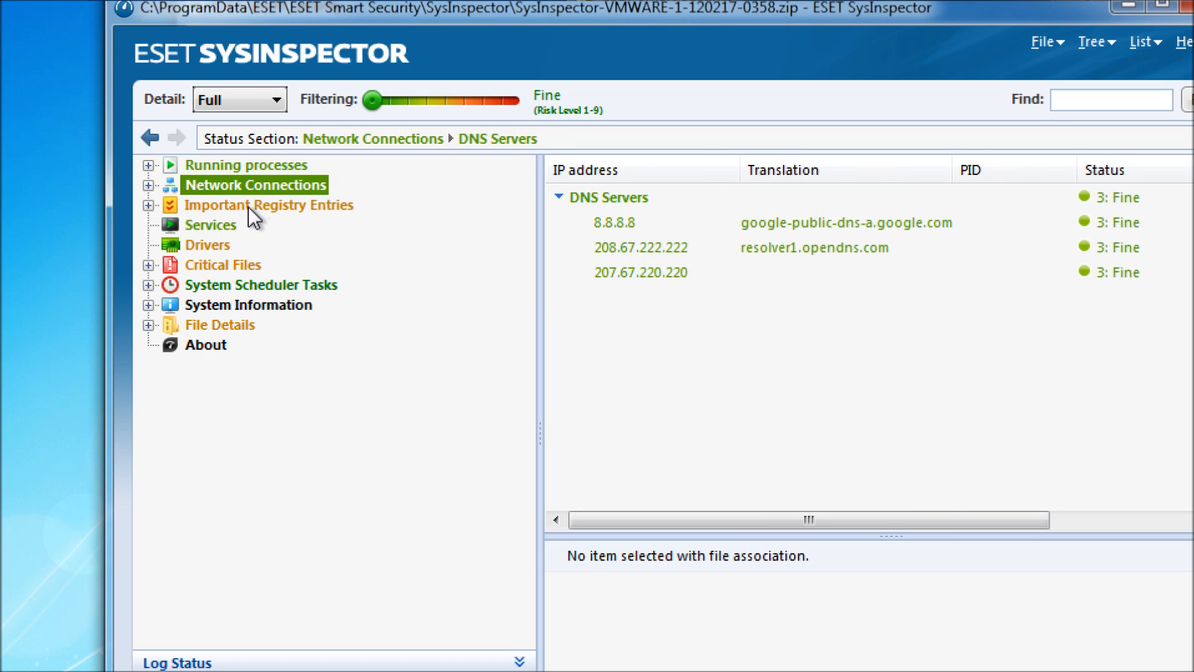
Look through the snapshot's Important Registry Entries, Critical Files, System Scheduler Tasks, File Details and About sections
left_click(149, 206)
left_click(149, 206)
left_click(207, 270)
left_click(233, 284)
left_click(205, 323)
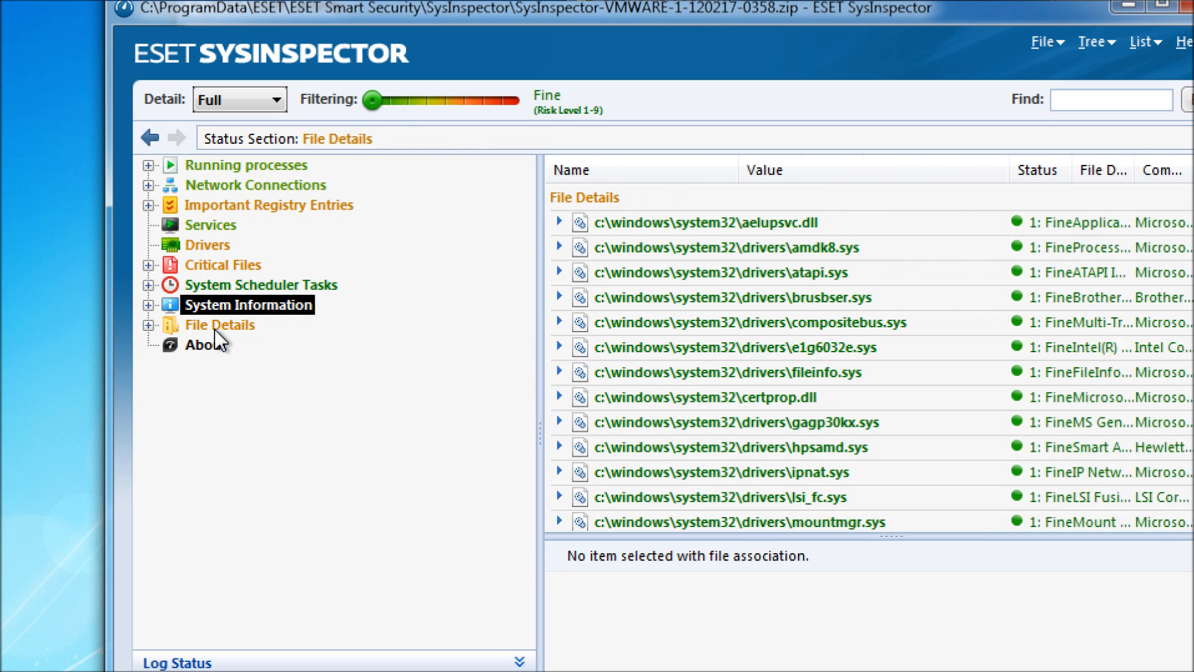
left_click(207, 346)
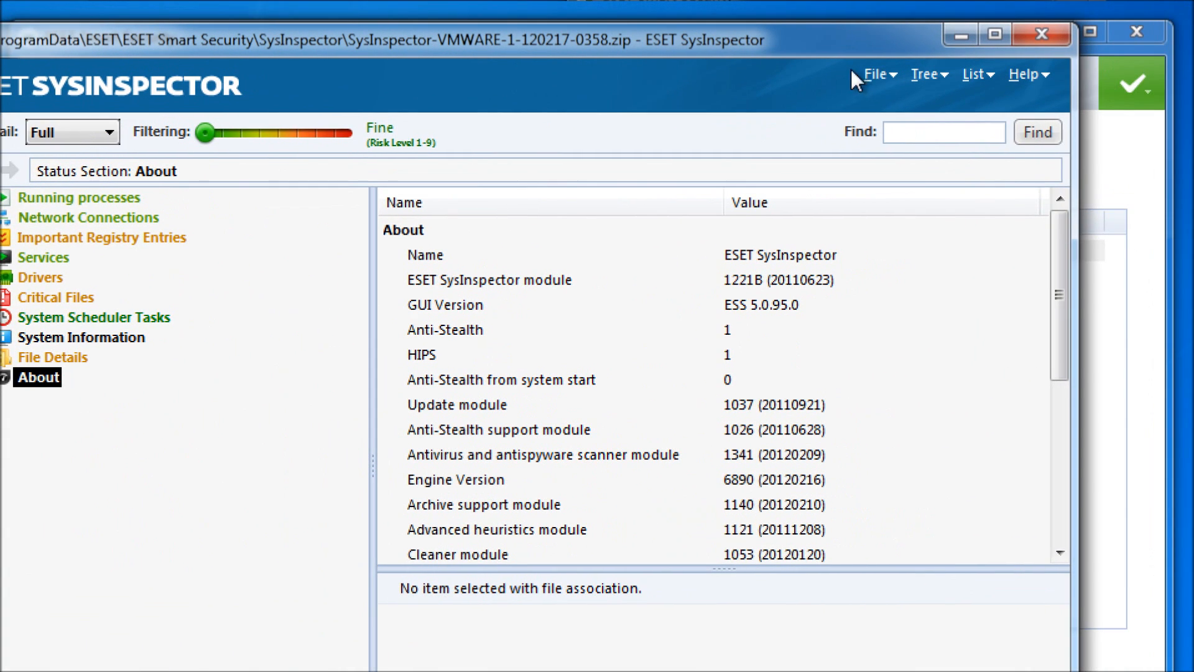
View the snapshot's Log Statistics, dismiss them, and close the SysInspector log viewer
left_click(989, 69)
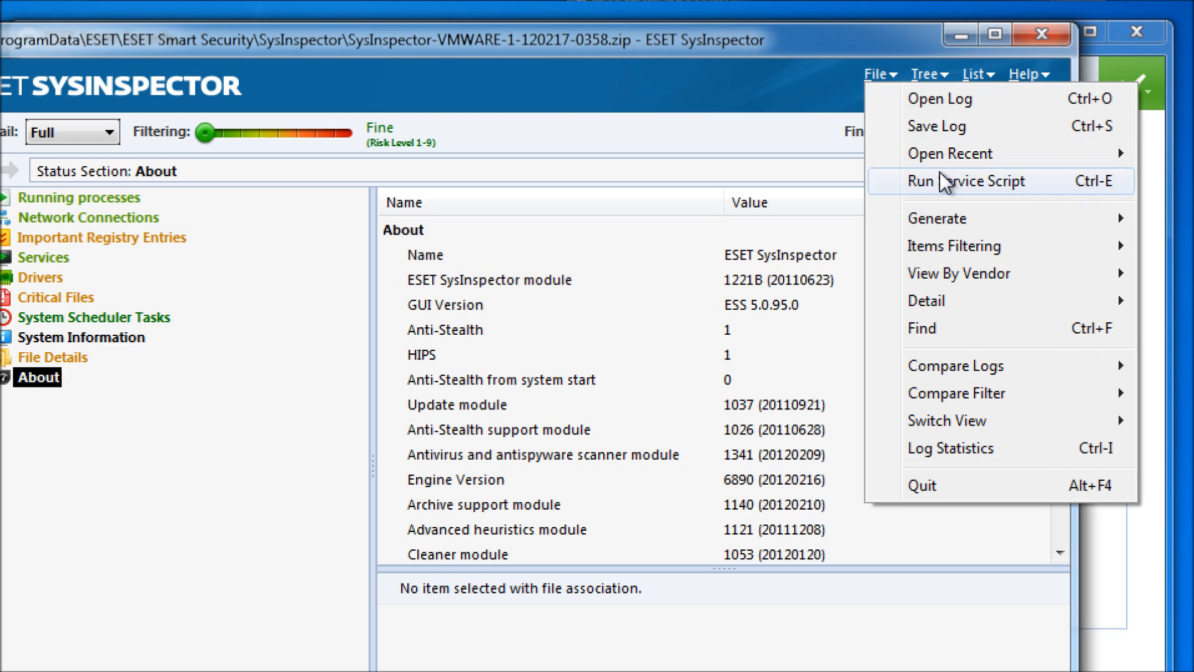
mouse_move(940, 307)
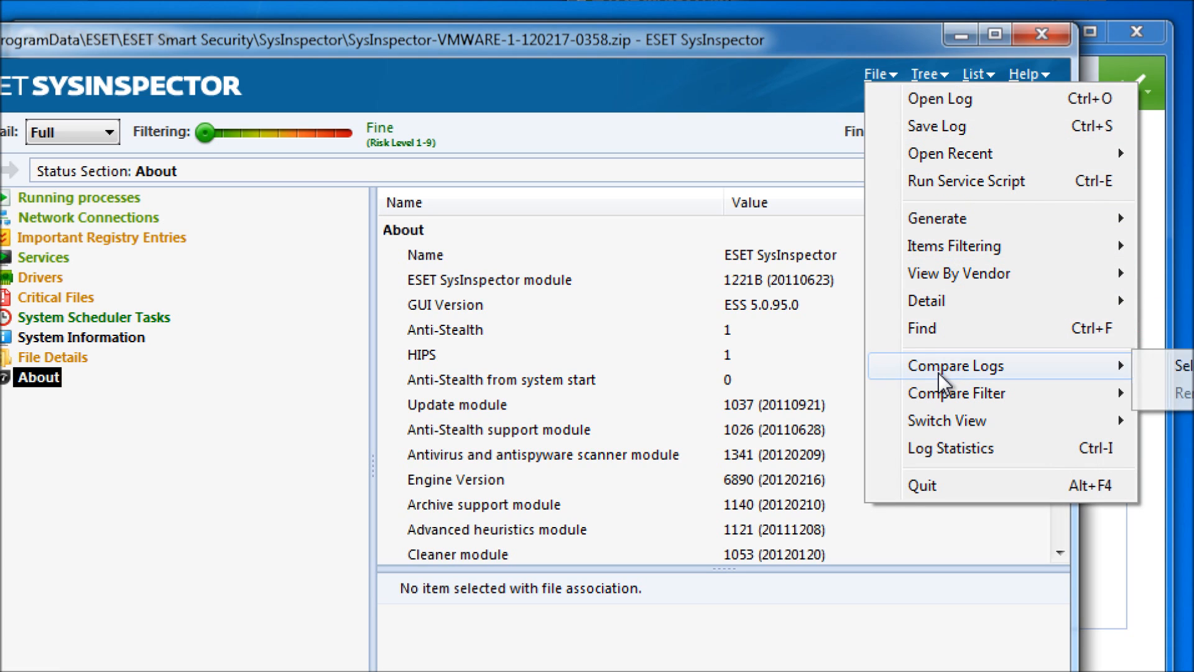
left_click(939, 447)
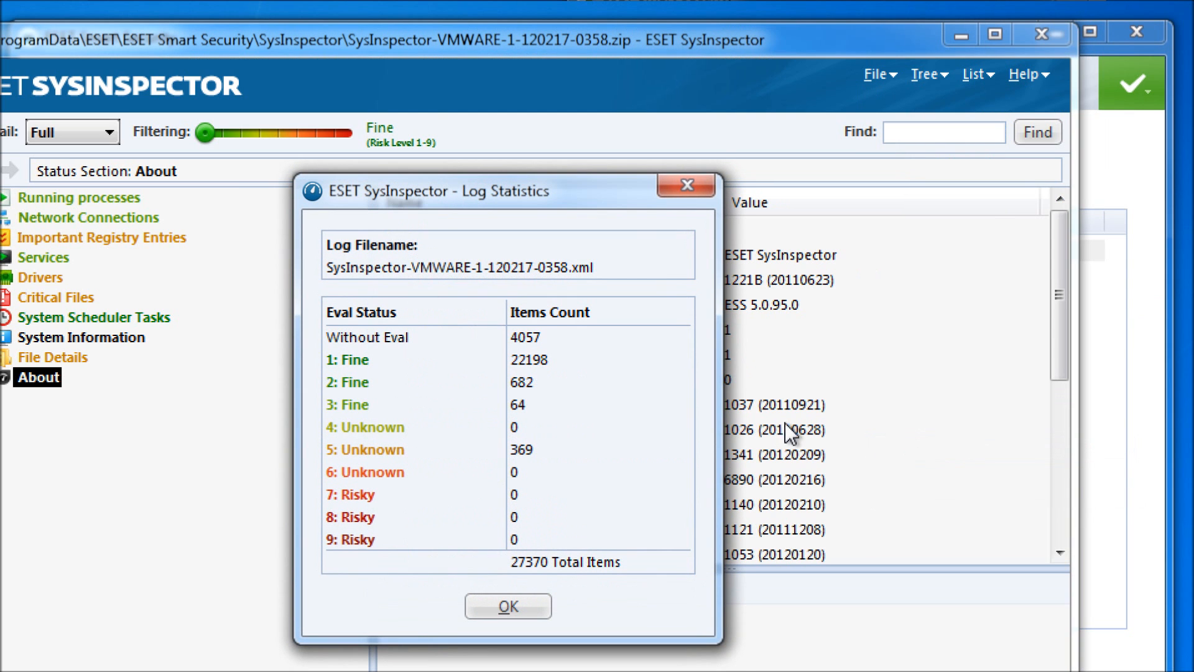
left_click(526, 616)
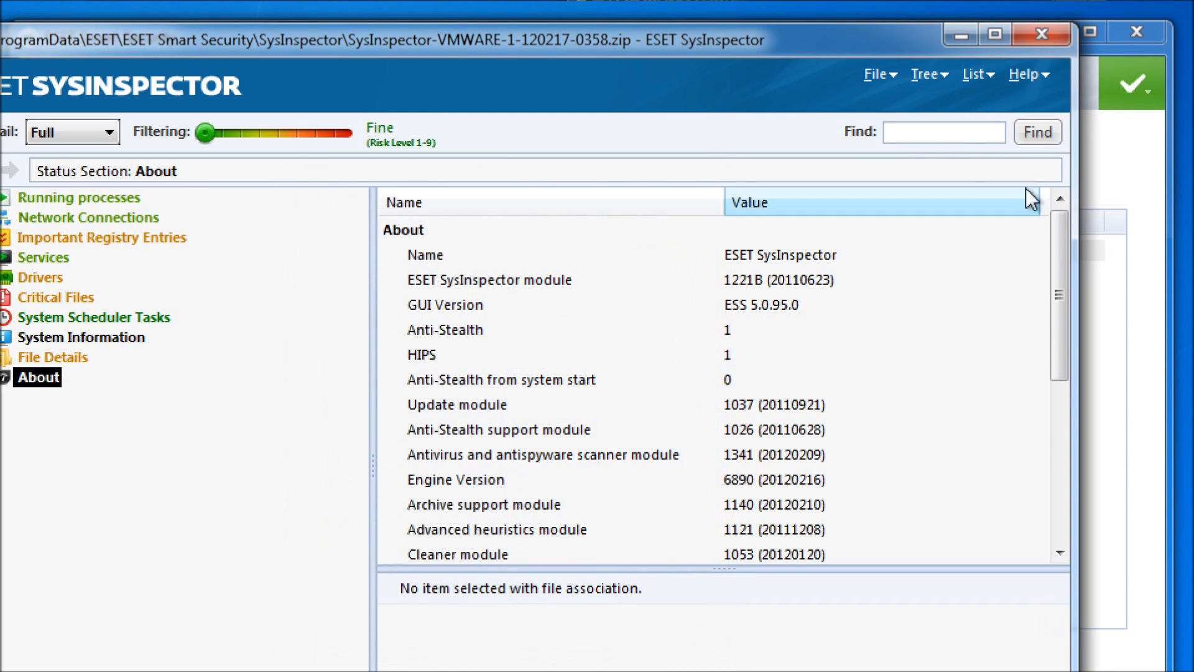
left_click(1056, 34)
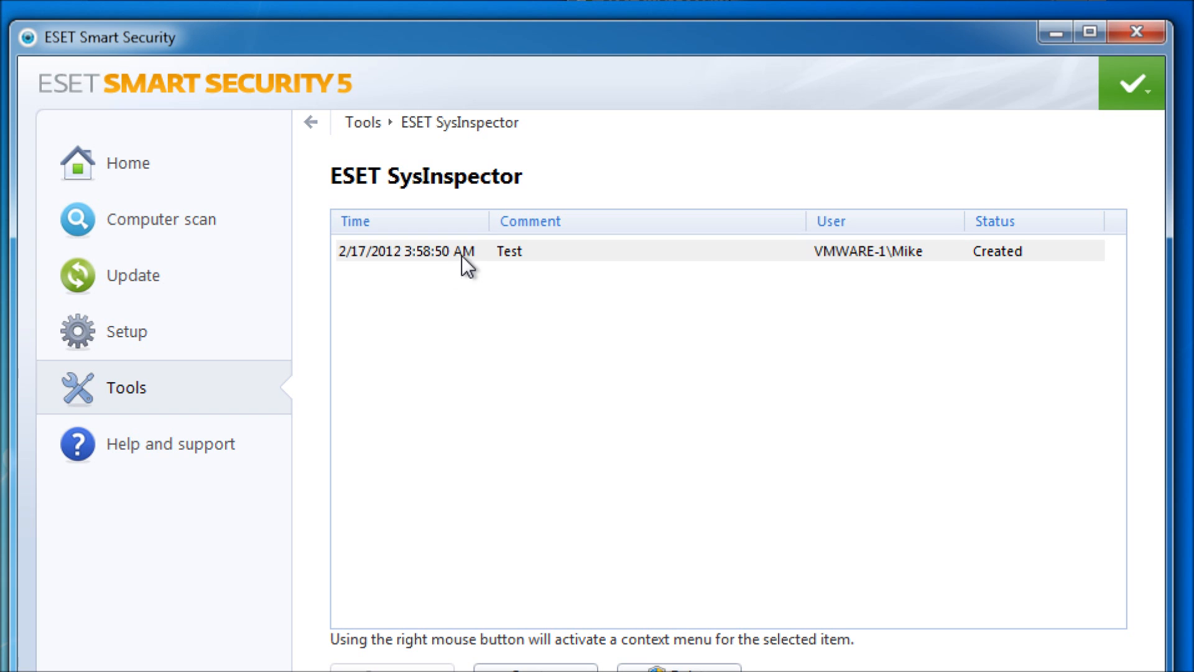
Check the file types offered for exporting the Test snapshot, cancelling without saving, and deselect the snapshot
right_click(462, 255)
right_click(474, 239)
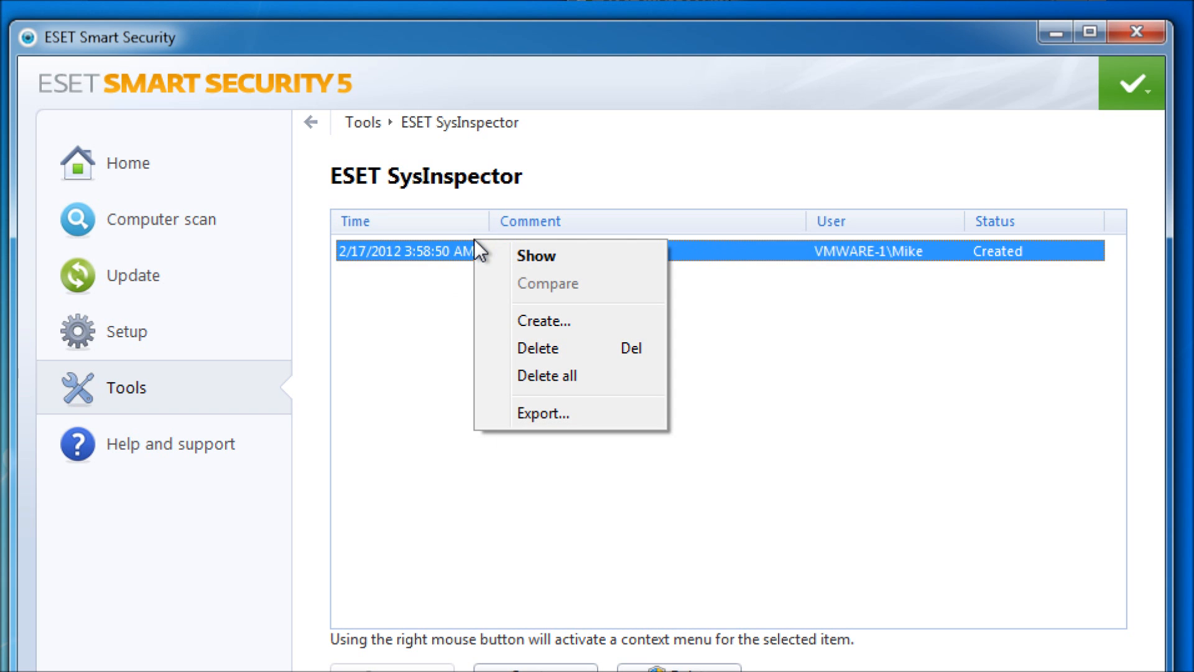
left_click(525, 413)
left_click(585, 639)
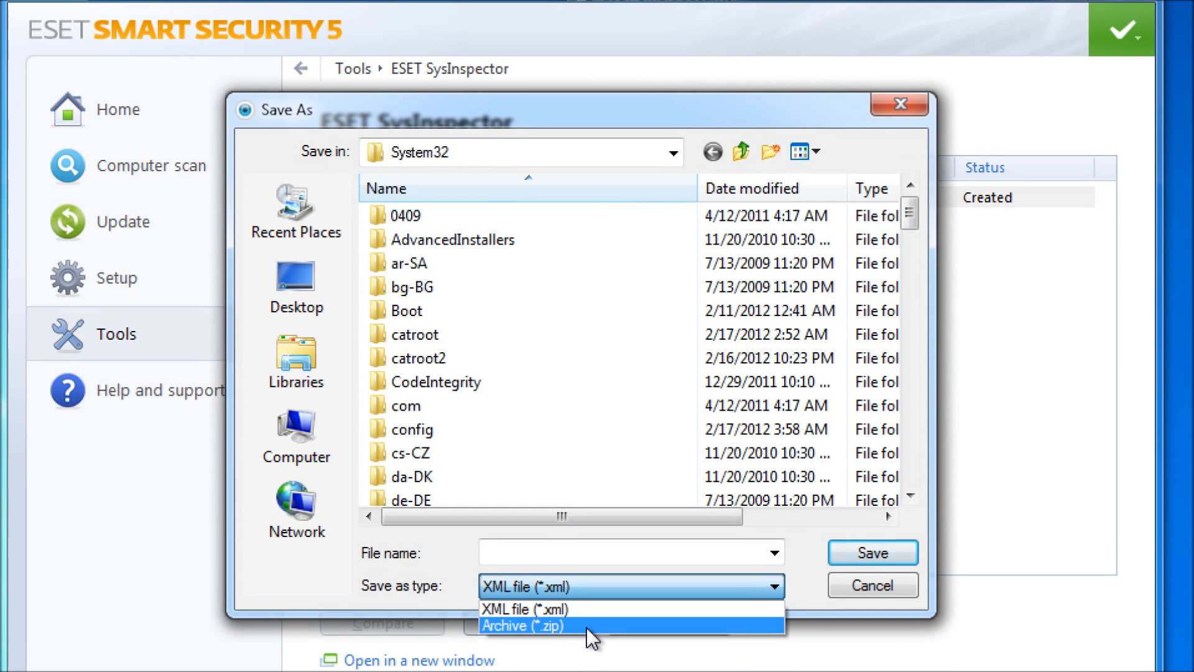
left_click(685, 546)
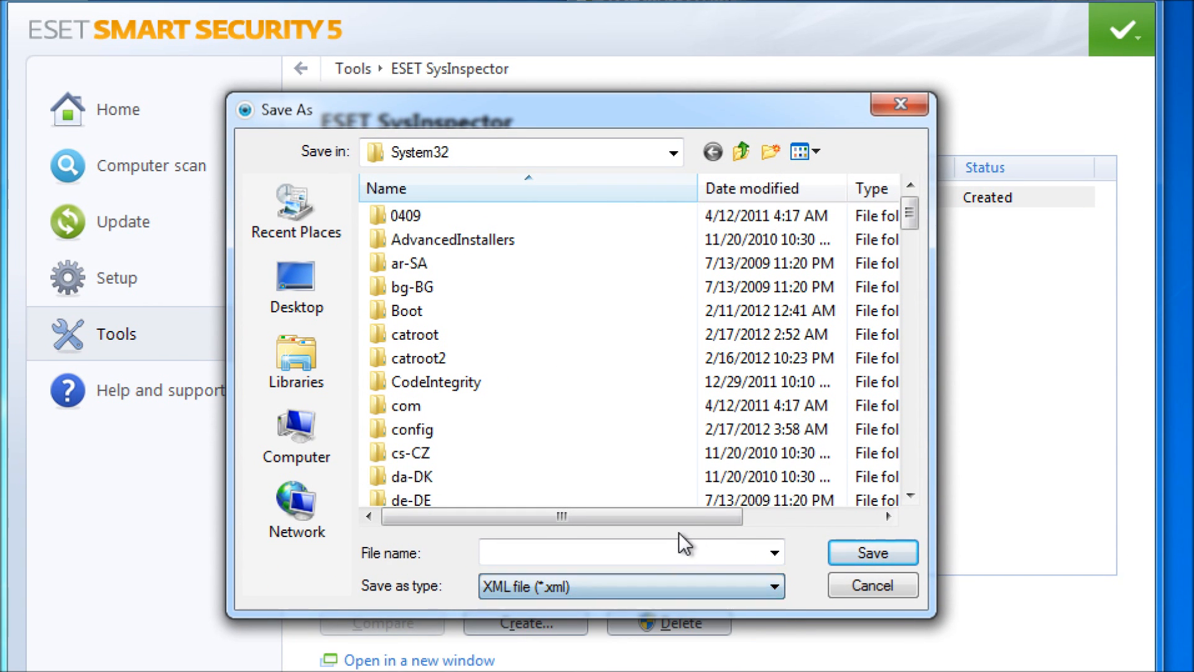
left_click(874, 586)
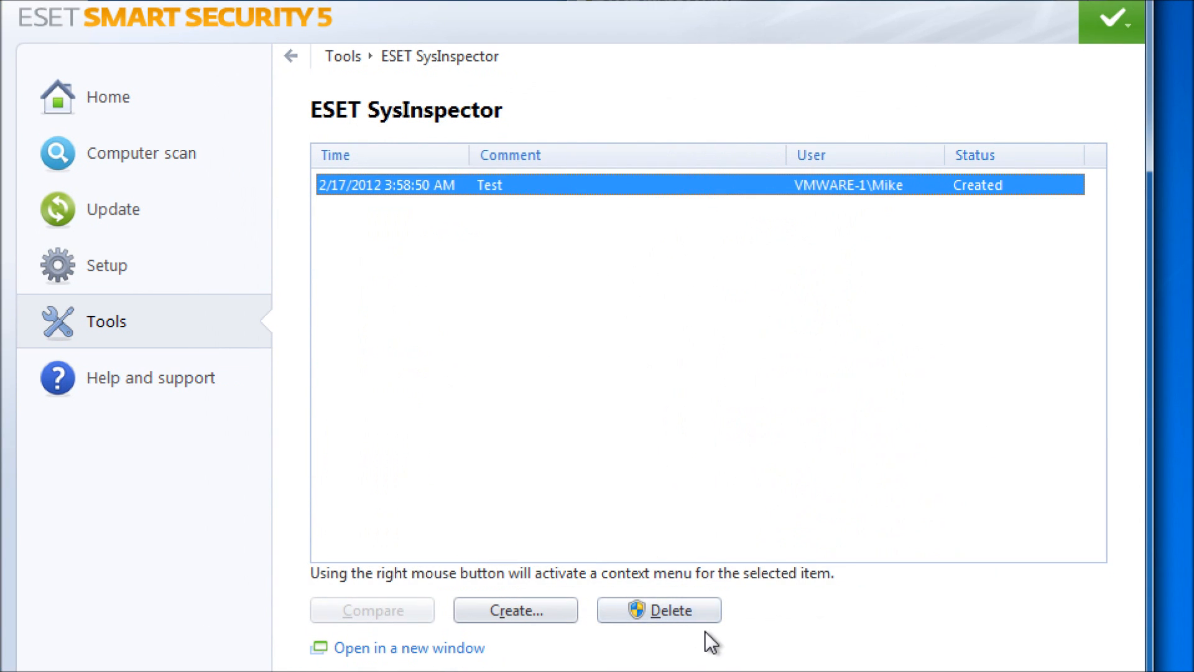
left_click(705, 627)
left_click(613, 397)
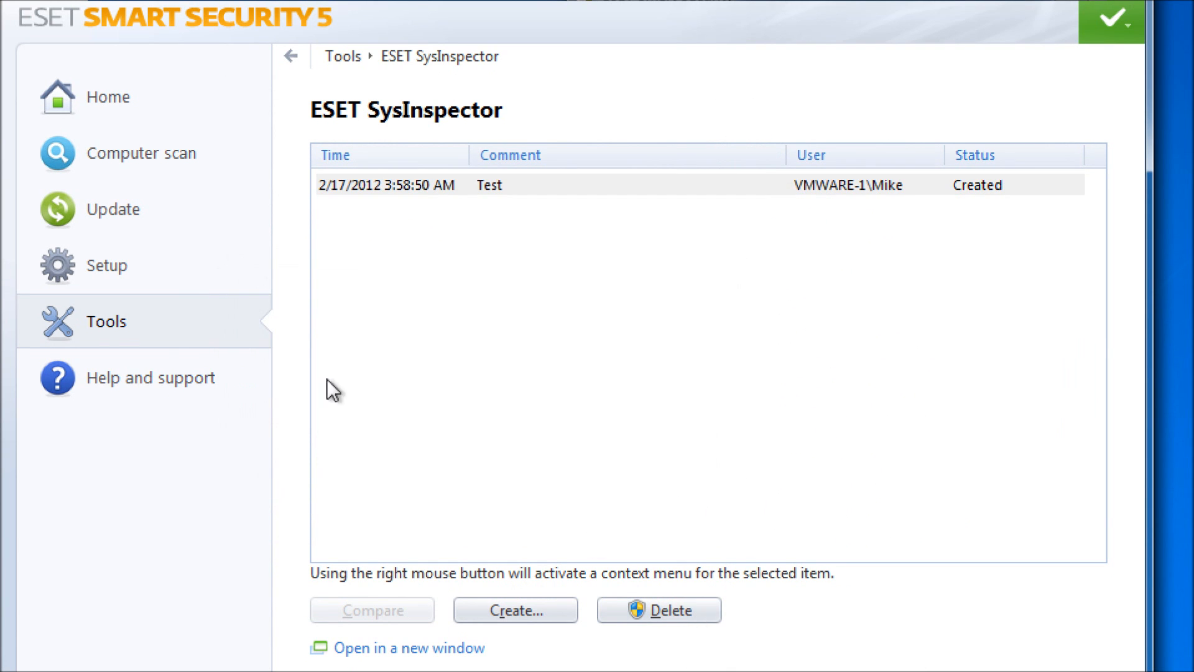
Start the ESET SysRescue rescue CD wizard from the tools overview, allow it to run, and proceed past its welcome page
left_click(101, 341)
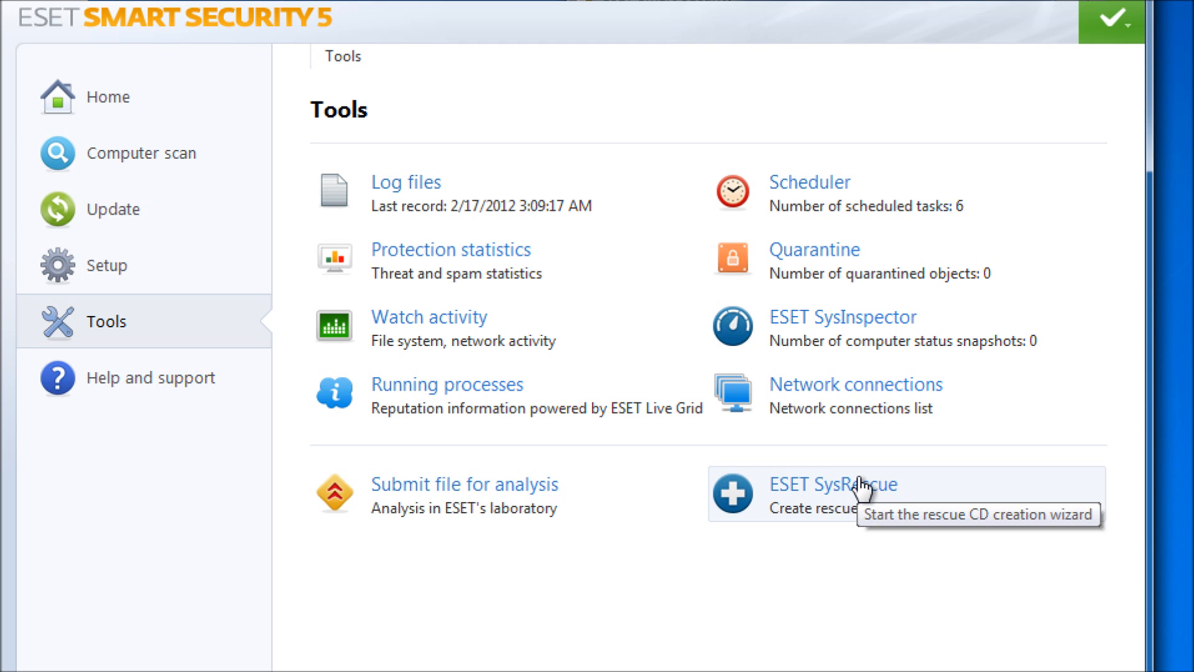
left_click(846, 492)
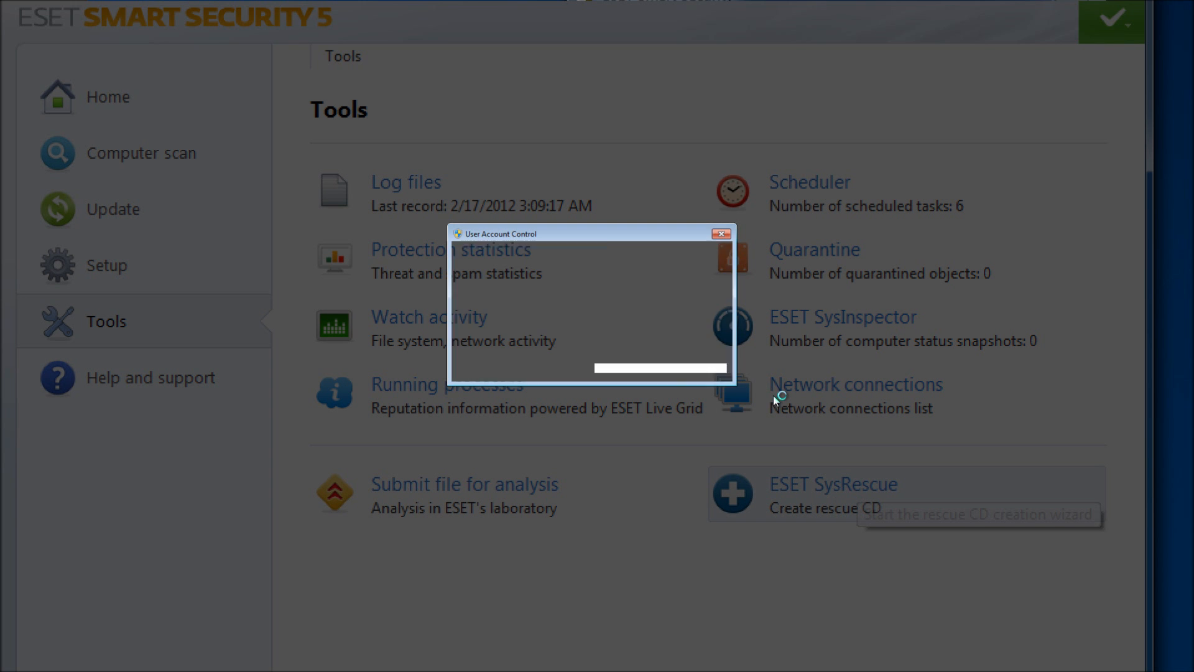
left_click(652, 340)
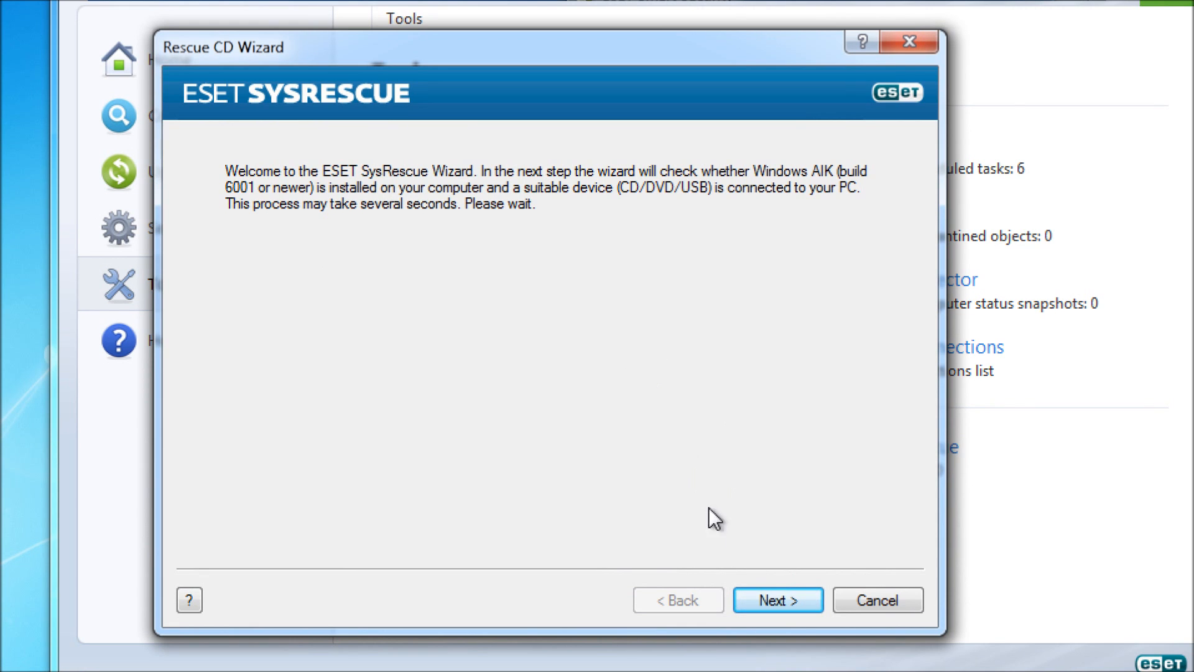
left_click(794, 602)
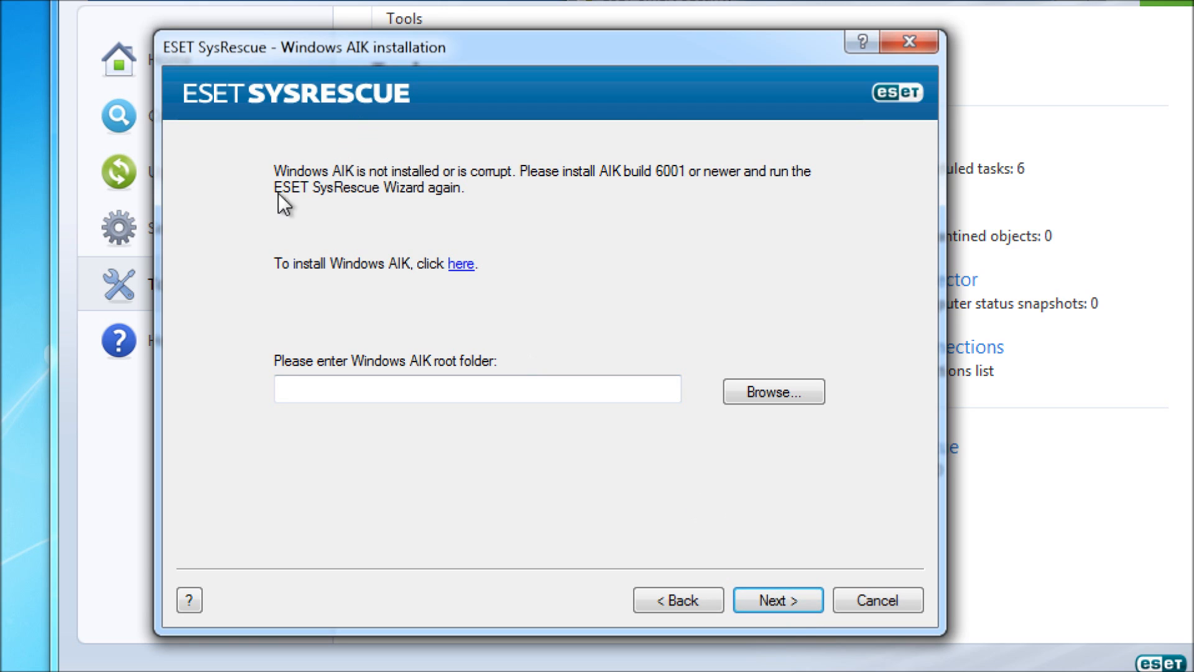
View the Microsoft Download Center page for Windows AIK through the wizard's installation link, and close the browser
left_click(460, 265)
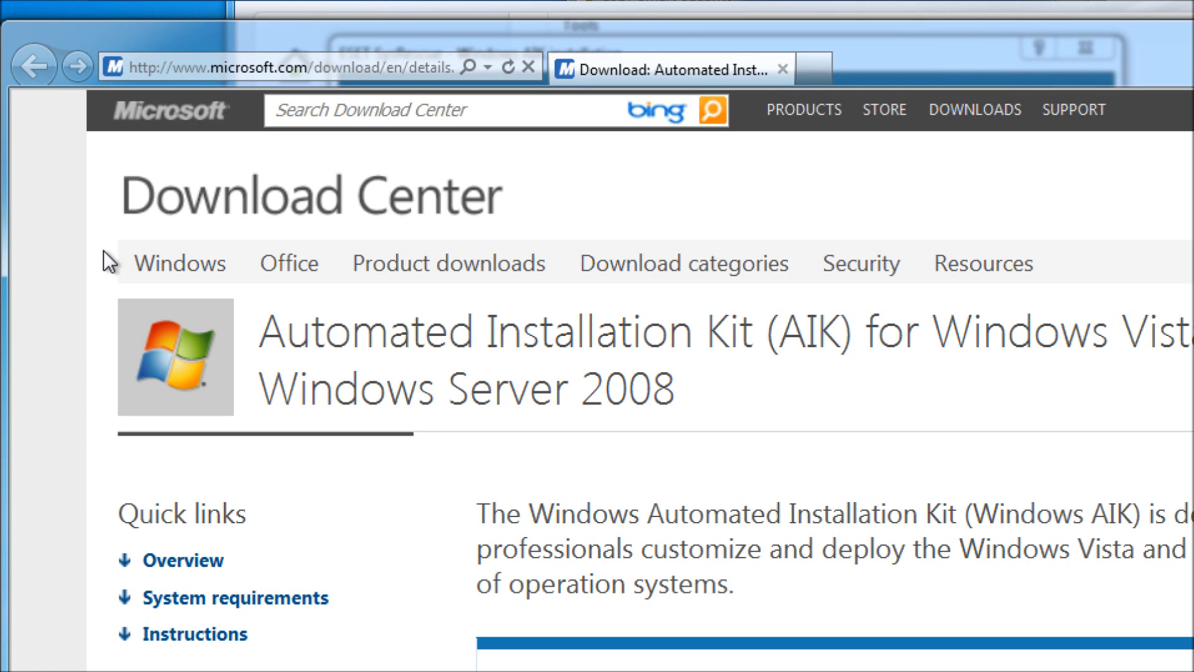
scroll(1075, 560, "down", 2)
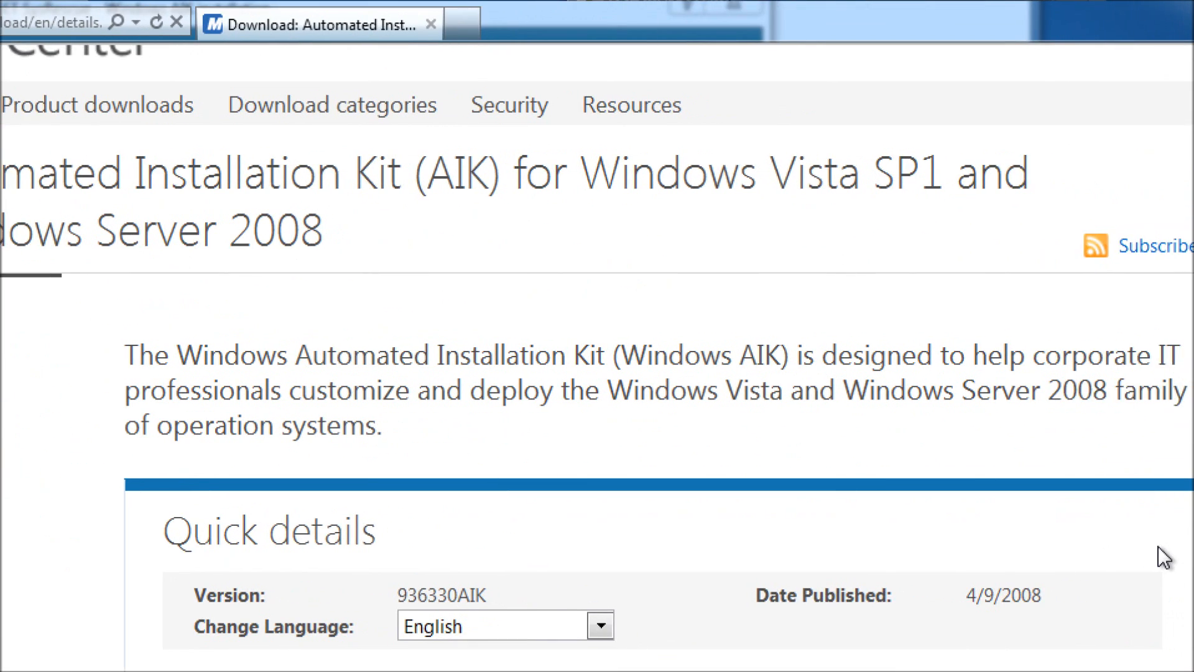
scroll(176, 535, "down", 8)
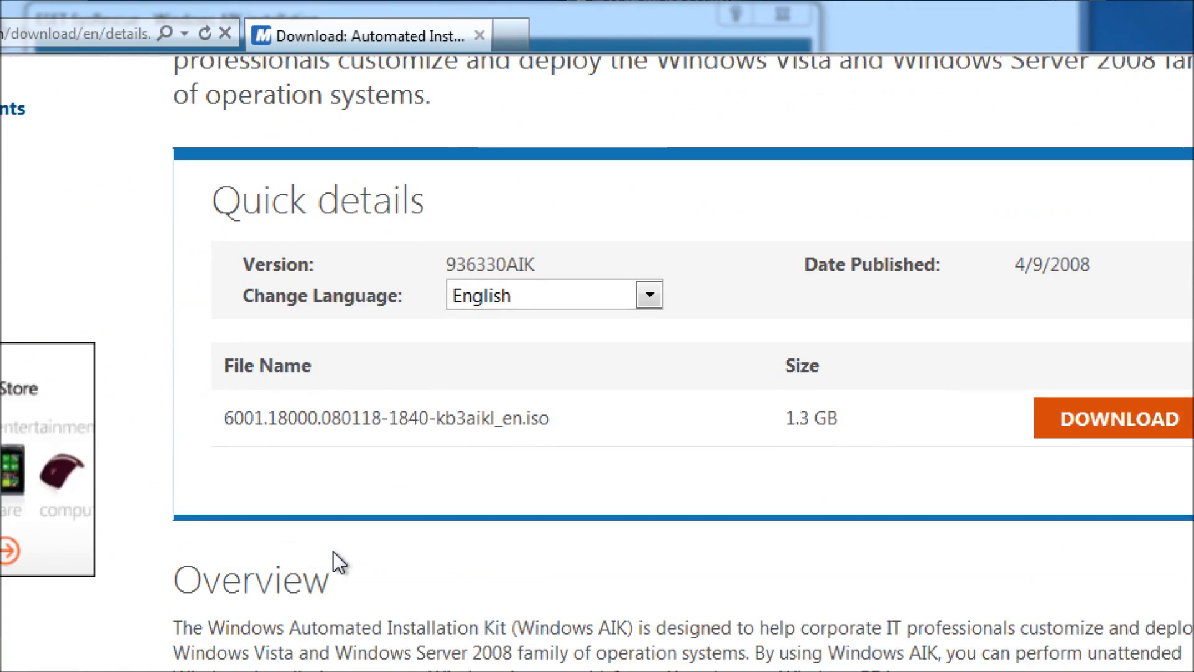
scroll(176, 535, "up", 5)
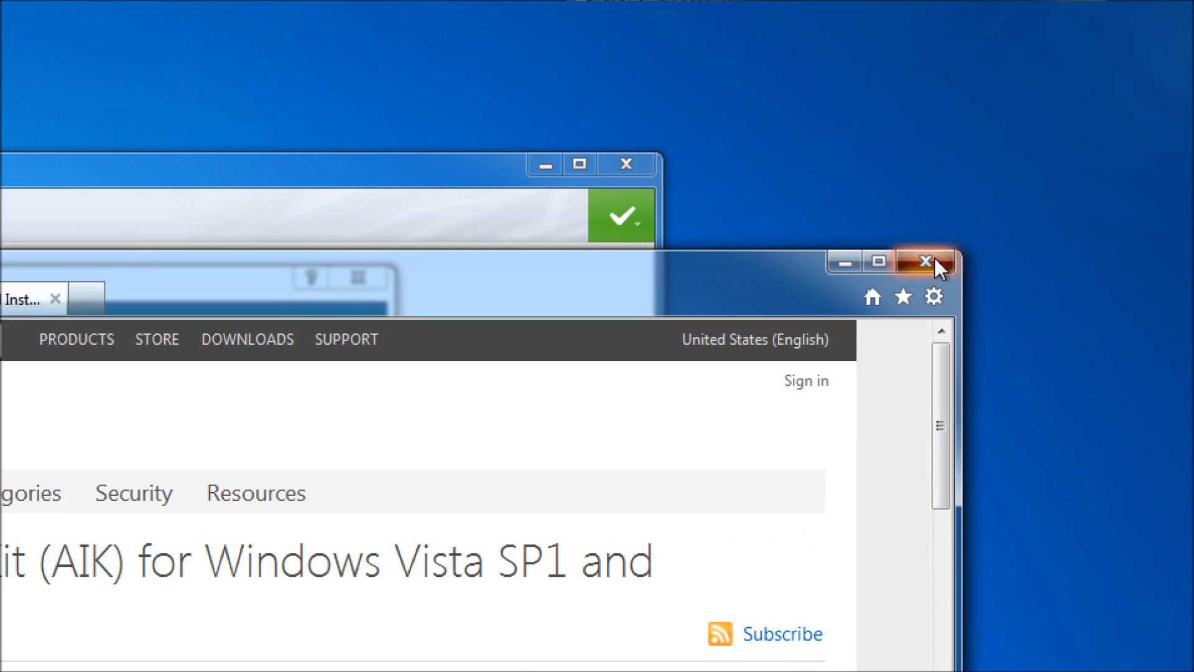
left_click(933, 262)
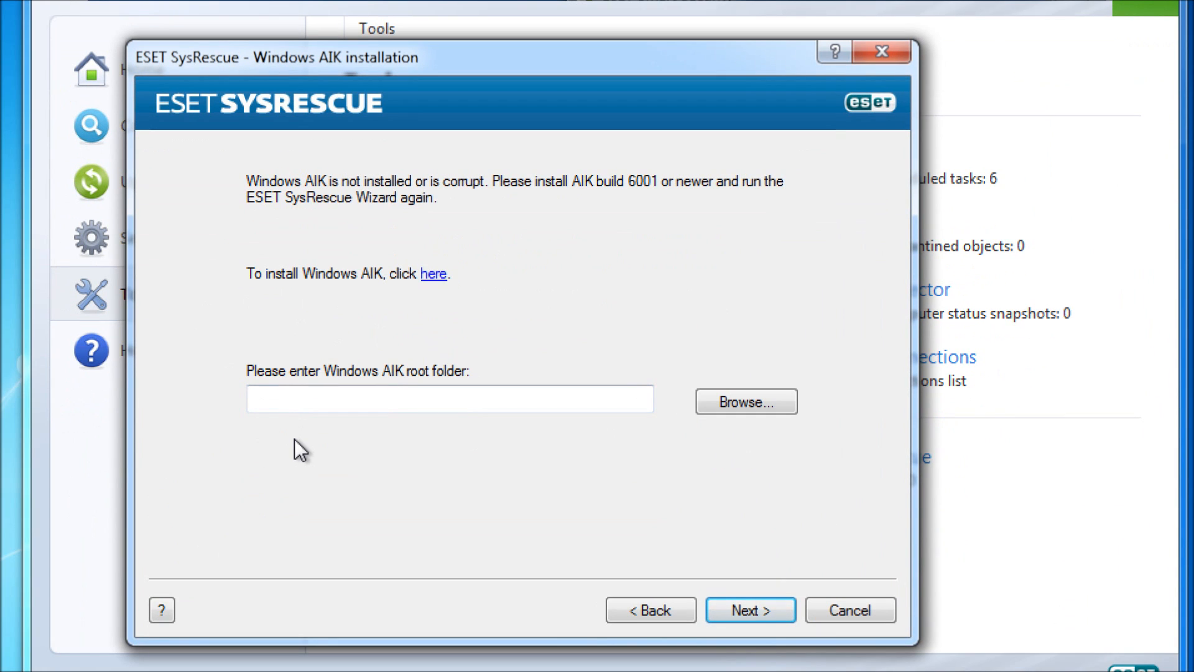
Read the wizard's help topic on Windows AIK installation, close the help, and cancel the SysRescue wizard
left_click(461, 401)
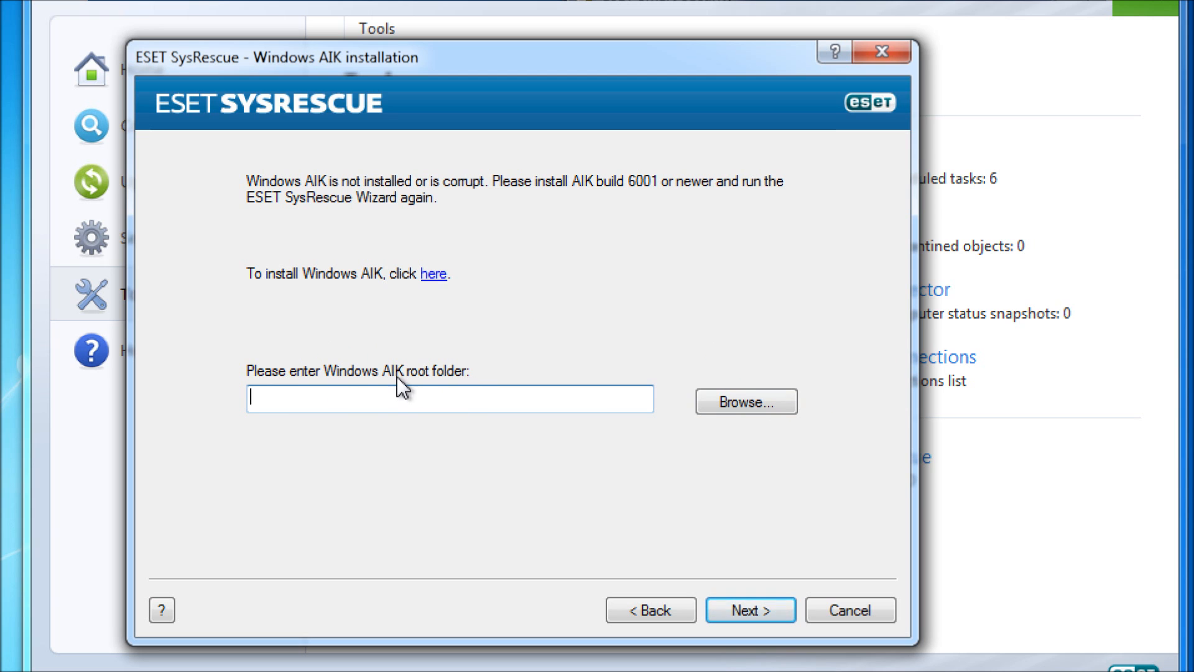
left_click(163, 611)
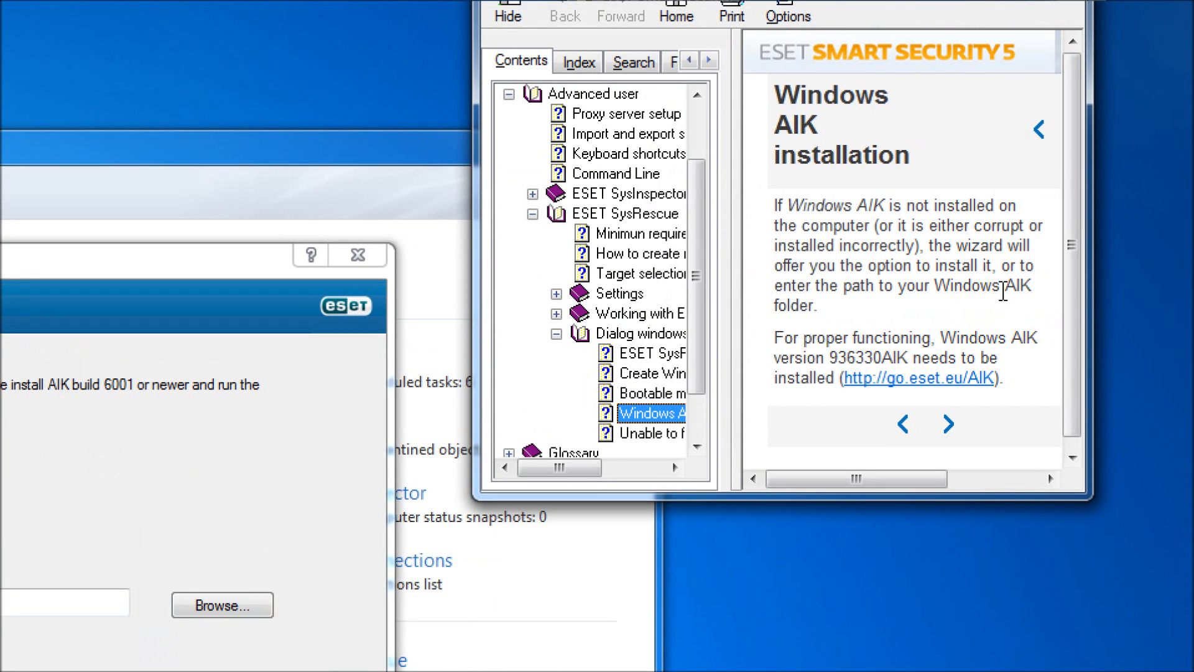
left_click(977, 265)
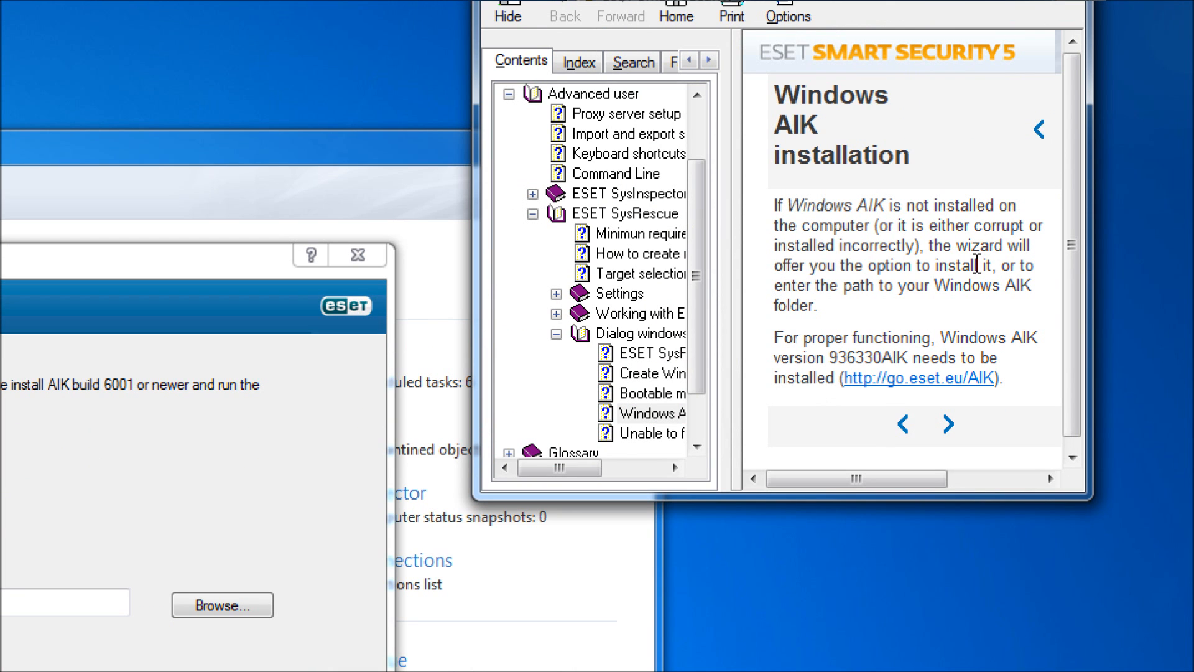
scroll(976, 264, "down", 1)
scroll(976, 265, "up", 1)
scroll(977, 264, "down", 1)
left_click(1065, 28)
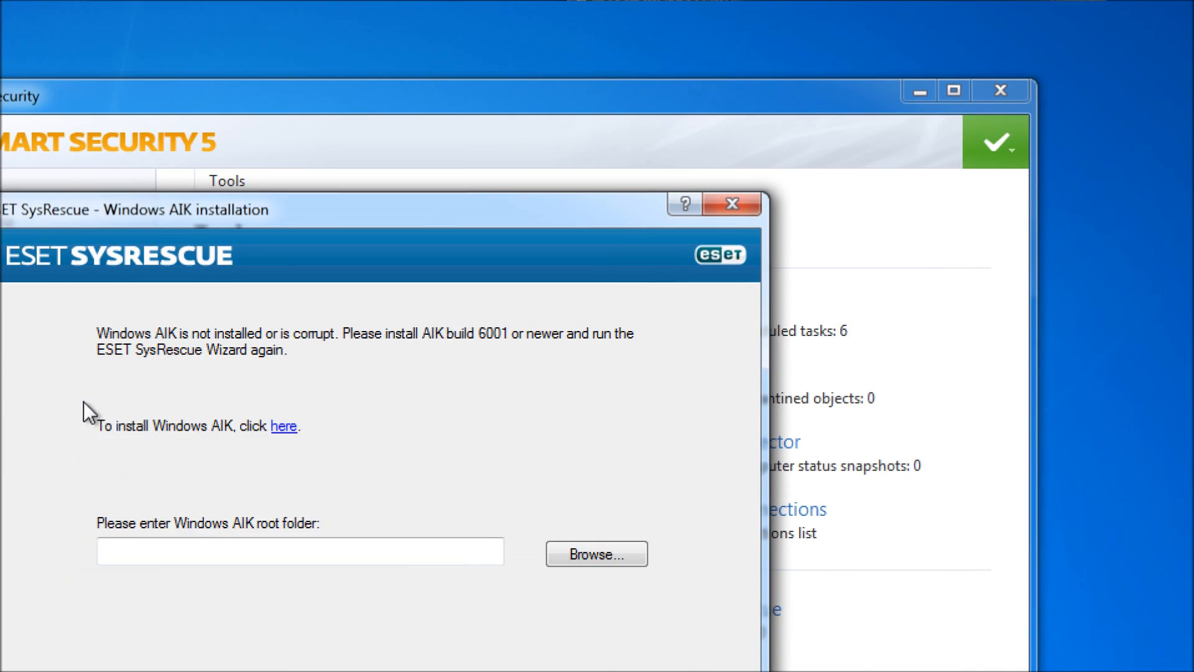
left_click(862, 550)
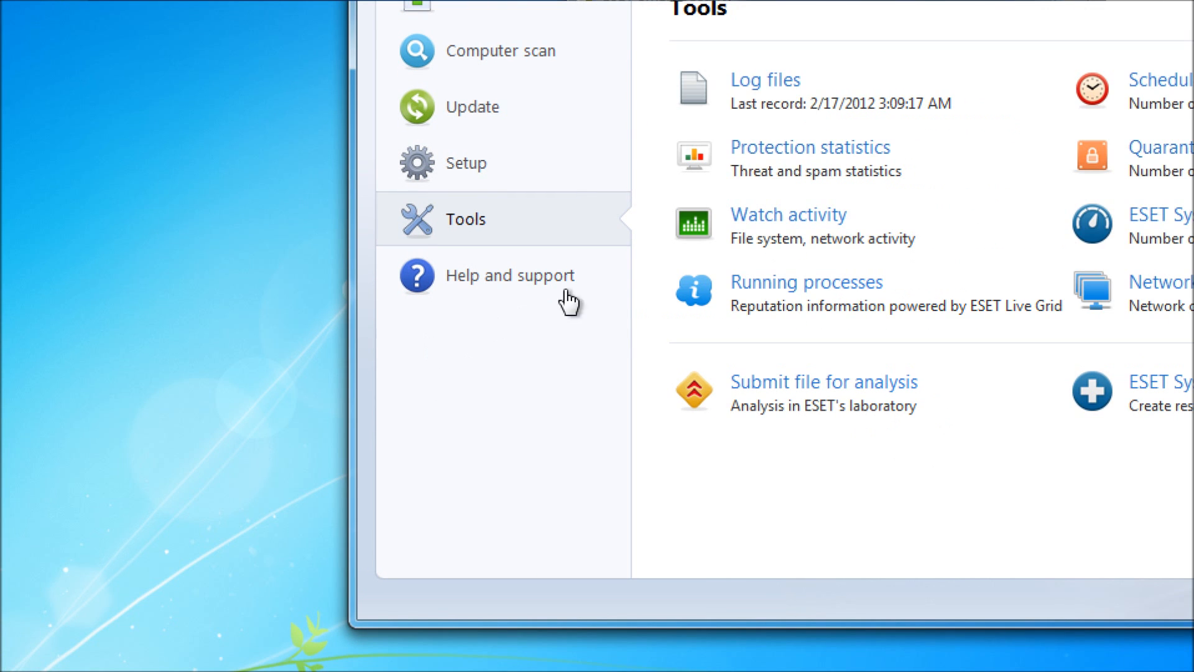
Look over the Help and support options, view ESET's online Threat Encyclopaedia, and close the browser
left_click(591, 288)
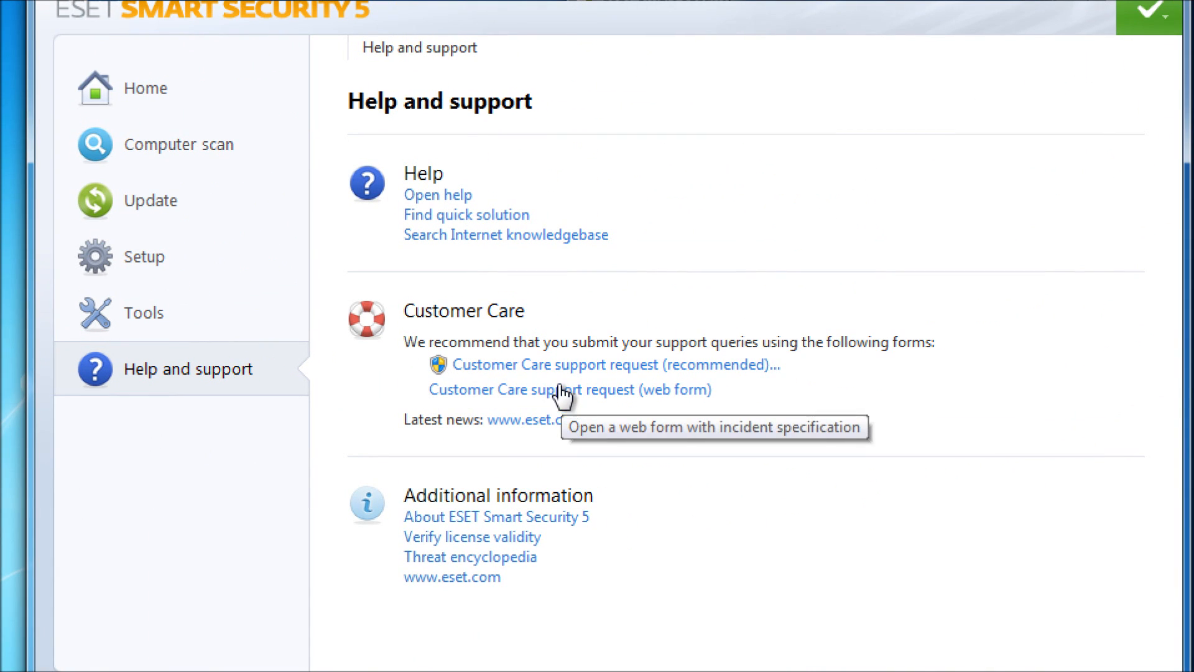
left_click(511, 560)
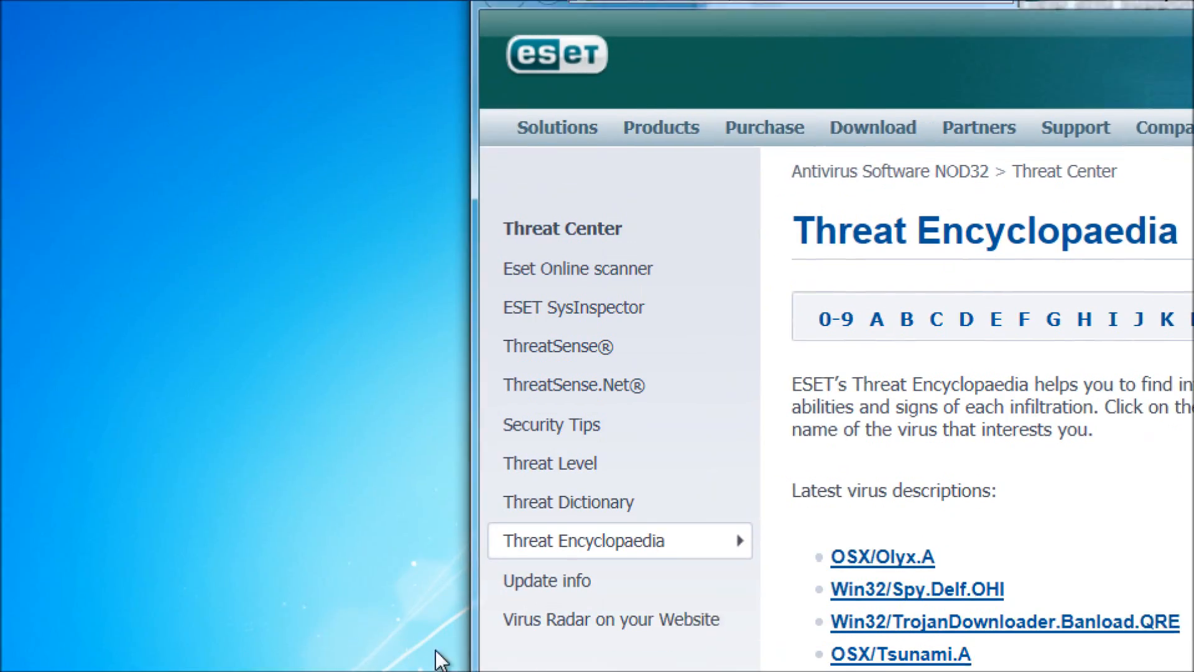
scroll(1036, 483, "down", 3)
scroll(1037, 483, "up", 3)
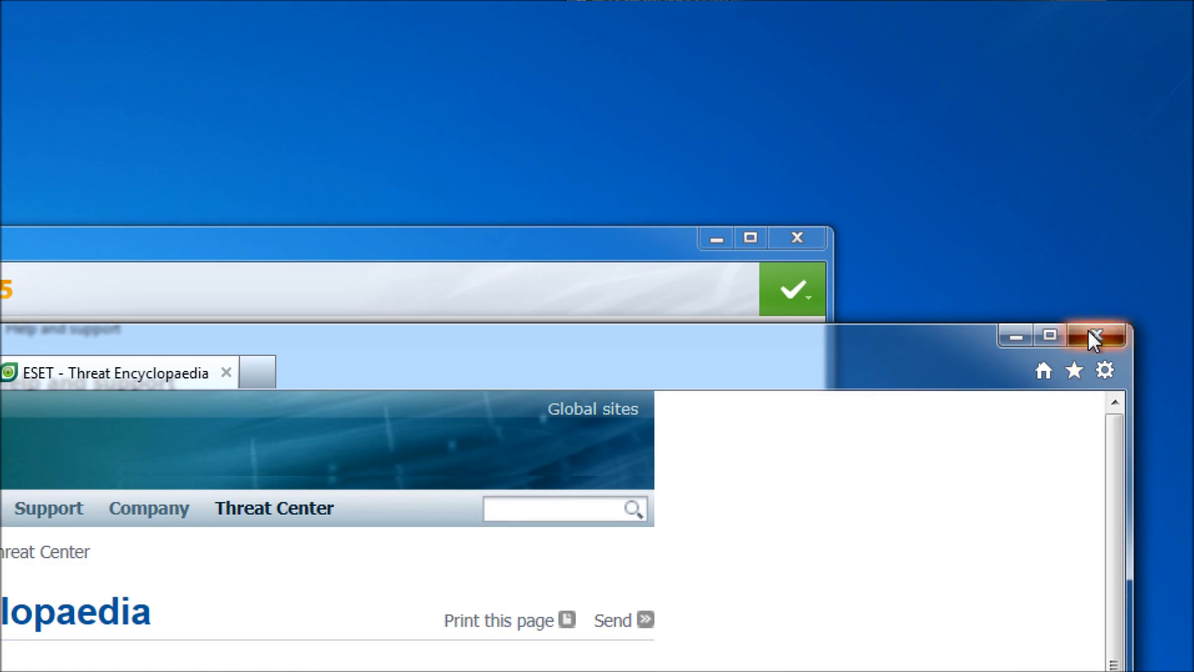
left_click(1095, 333)
Revisit the Home and Help and support pages, and view the Custom scan options, cancelling without starting a scan
left_click(222, 222)
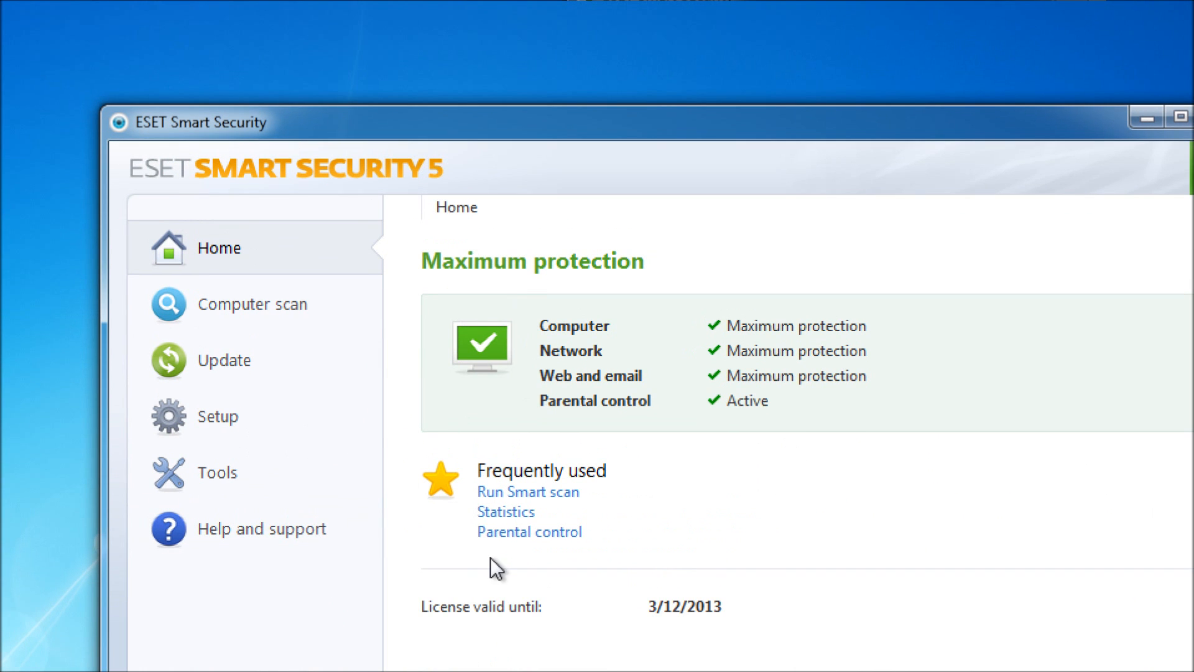
left_click(256, 536)
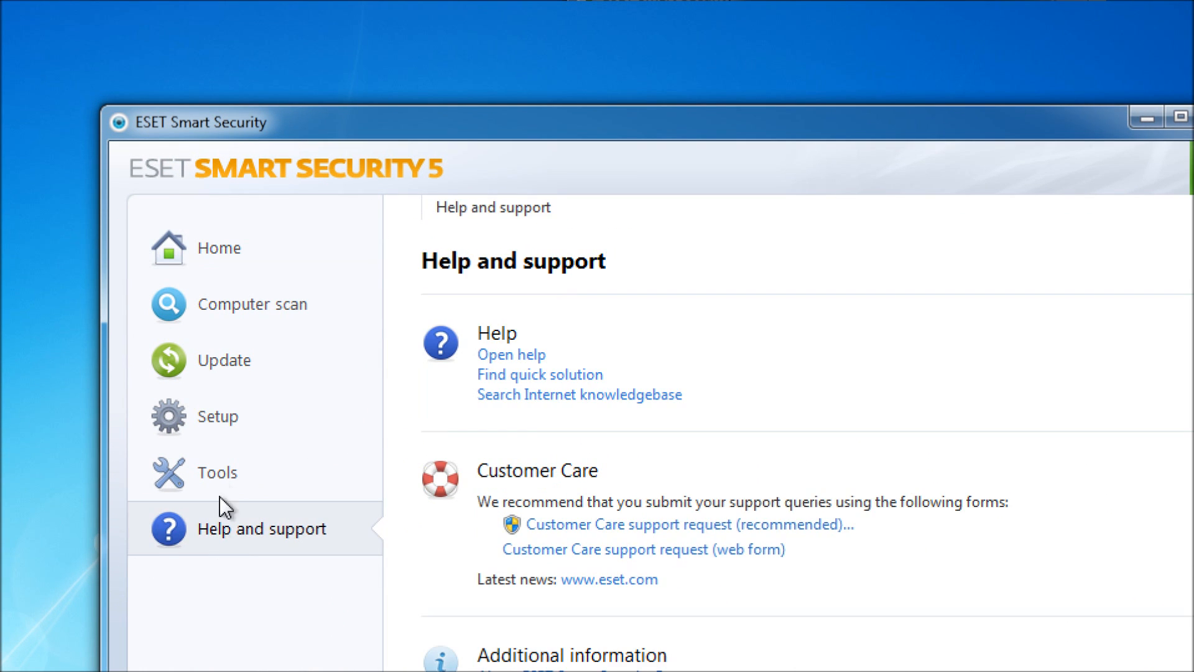
left_click(267, 243)
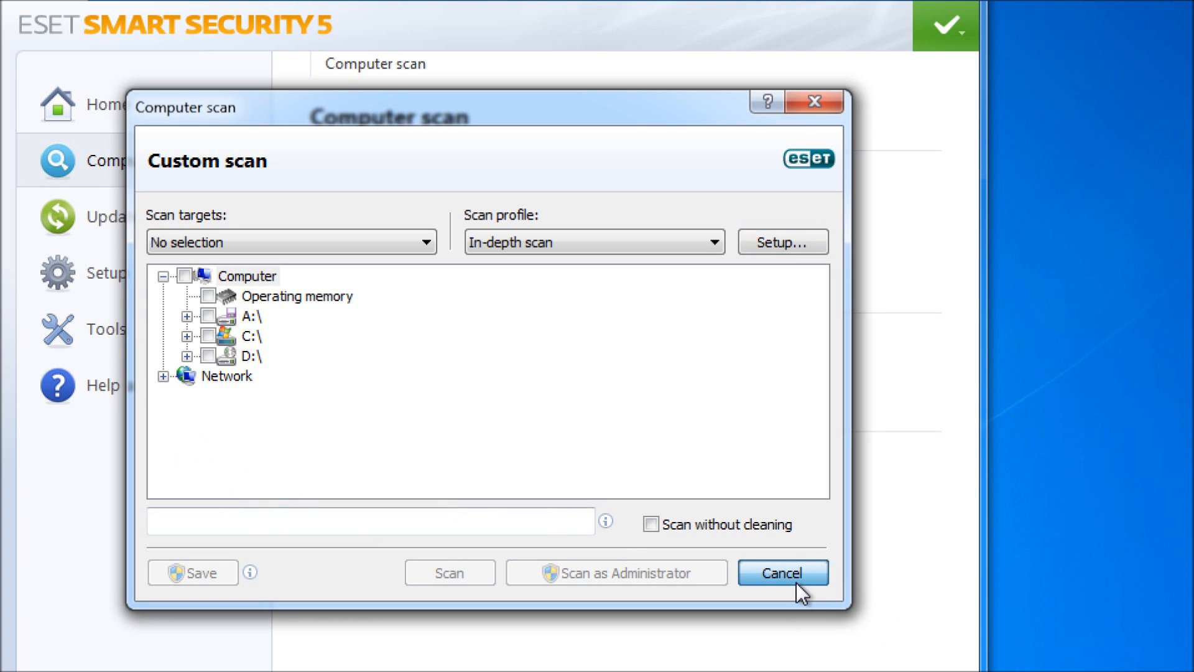
left_click(783, 573)
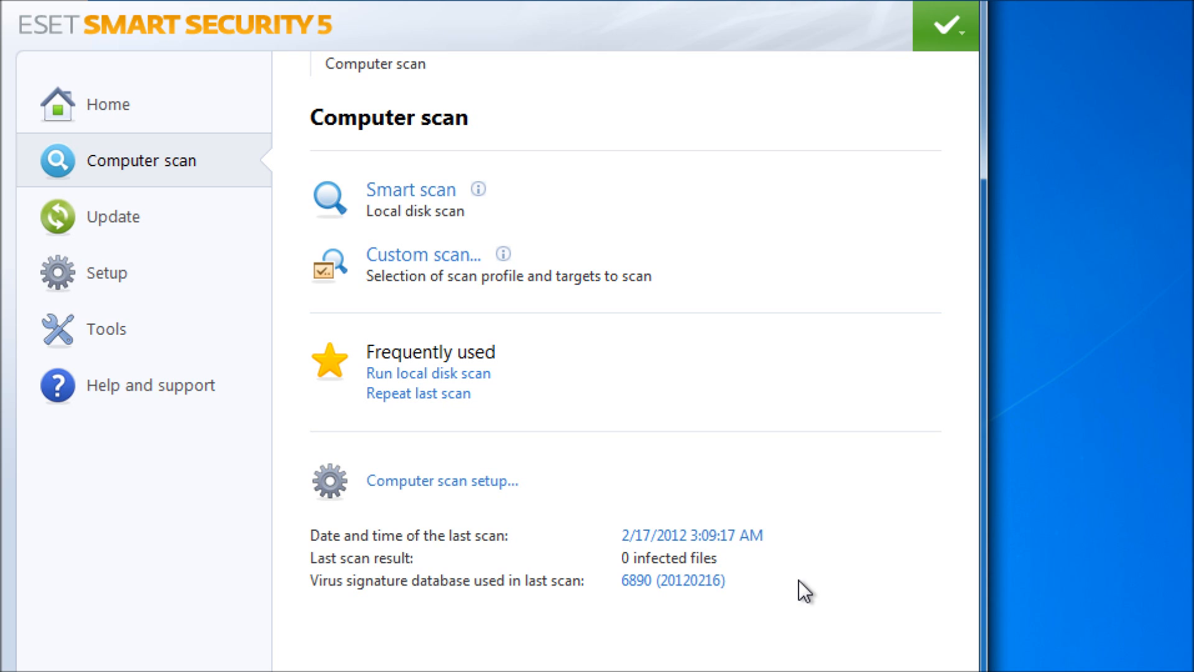